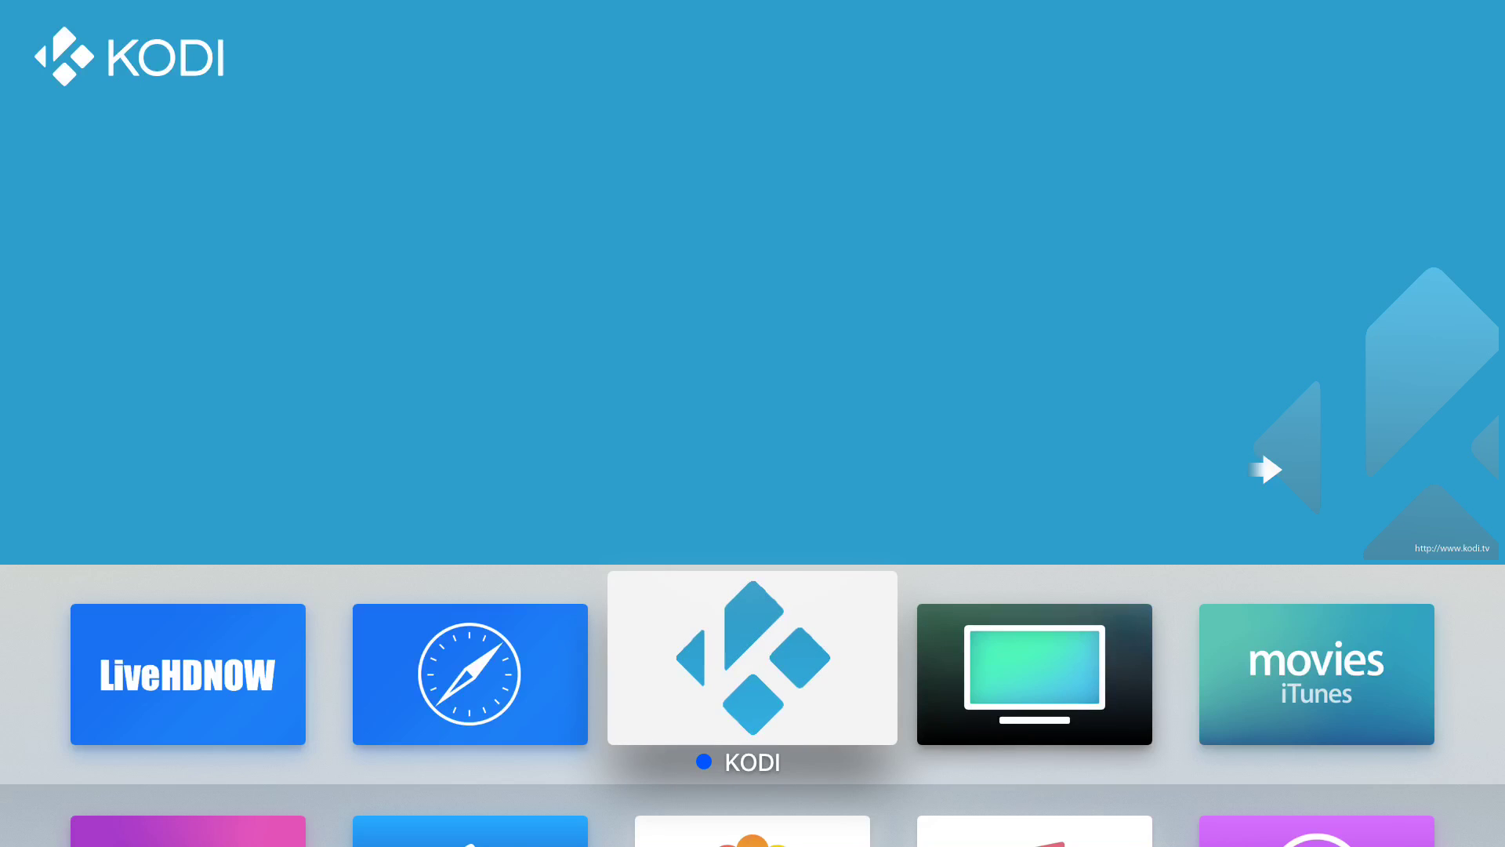
Launch Kodi on the Apple TV and open the File manager from the Settings screen.
{"action": "key", "text": "Return"}
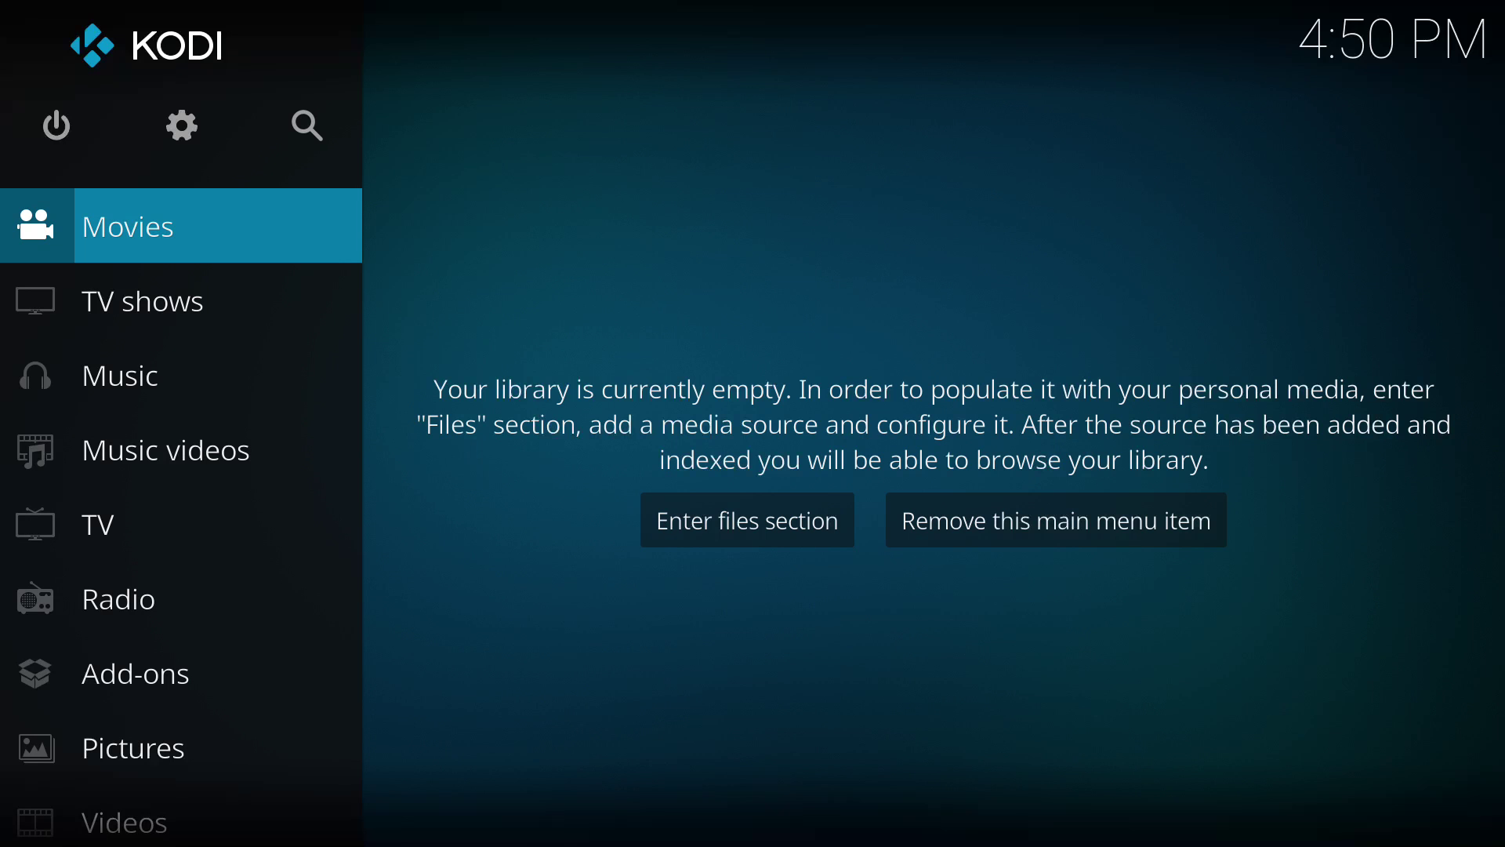
{"action": "key", "text": "Up"}
{"action": "key", "text": "Right"}
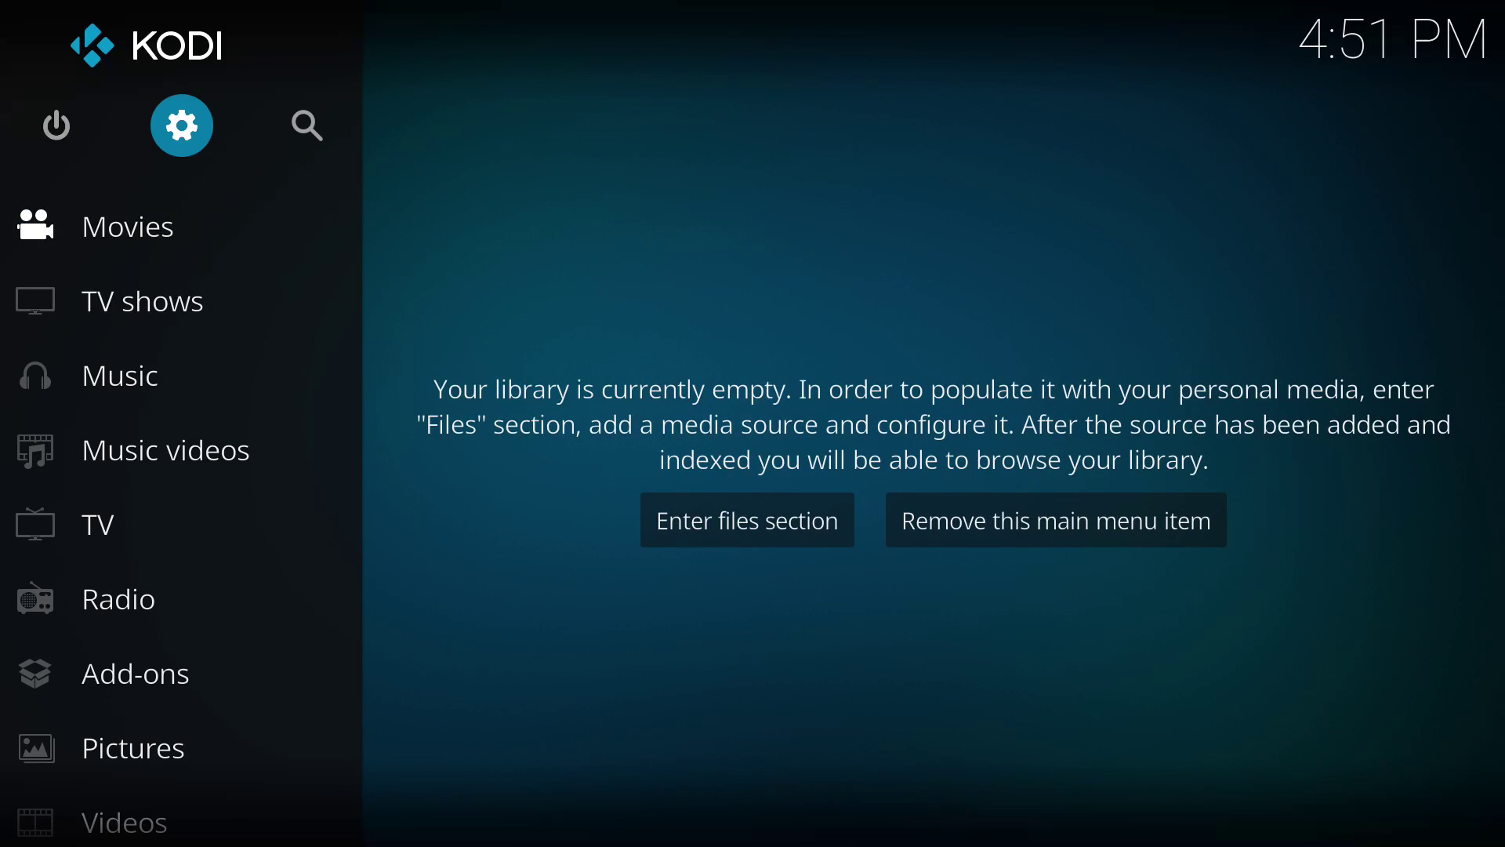
{"action": "key", "text": "Return"}
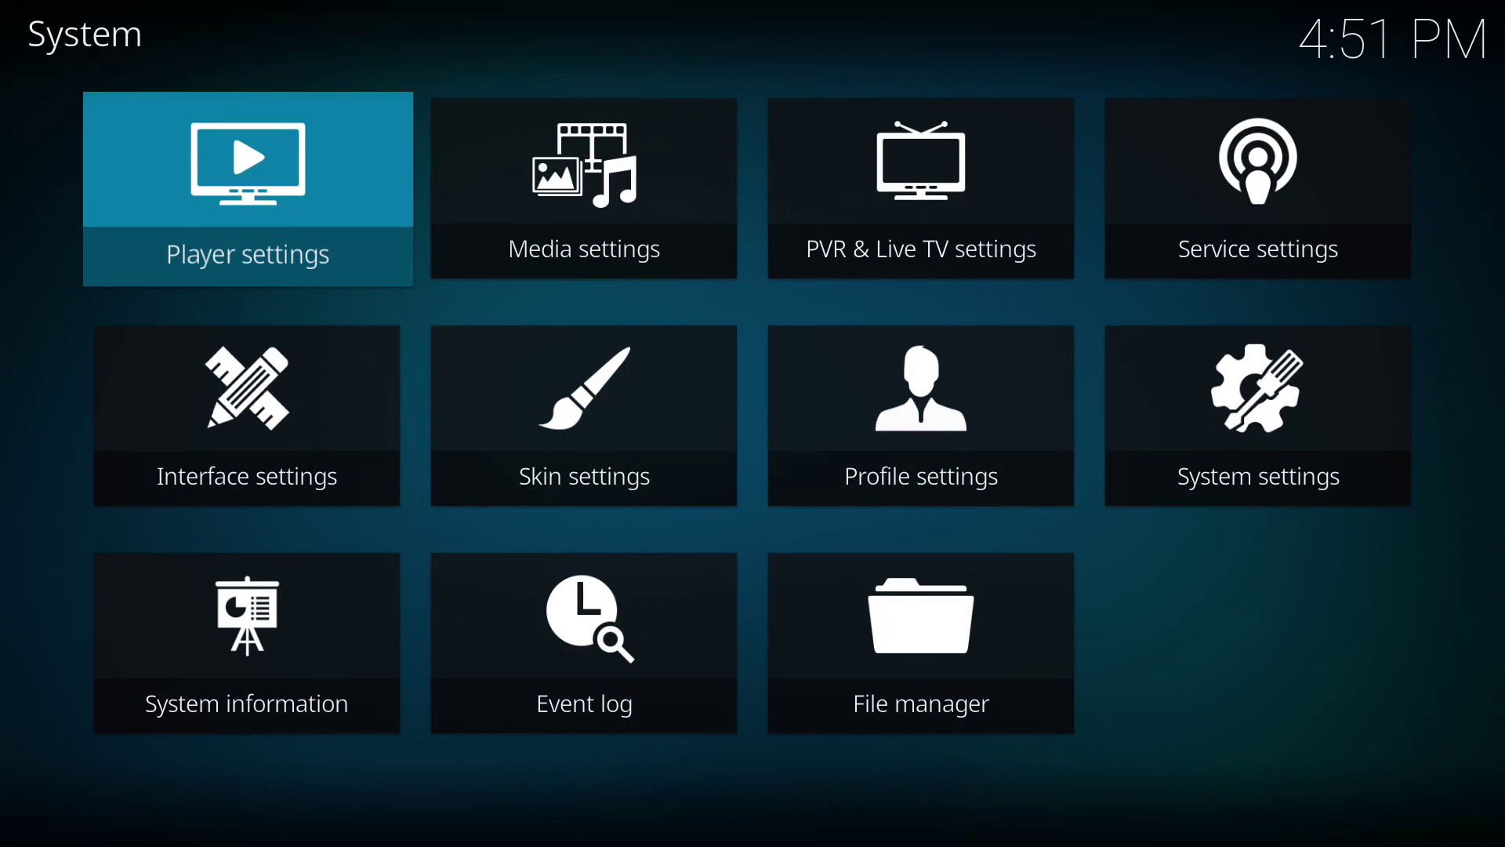
{"action": "key", "text": "Down"}
{"action": "key", "text": "Down"}
{"action": "key", "text": "Right"}
{"action": "key", "text": "Right"}
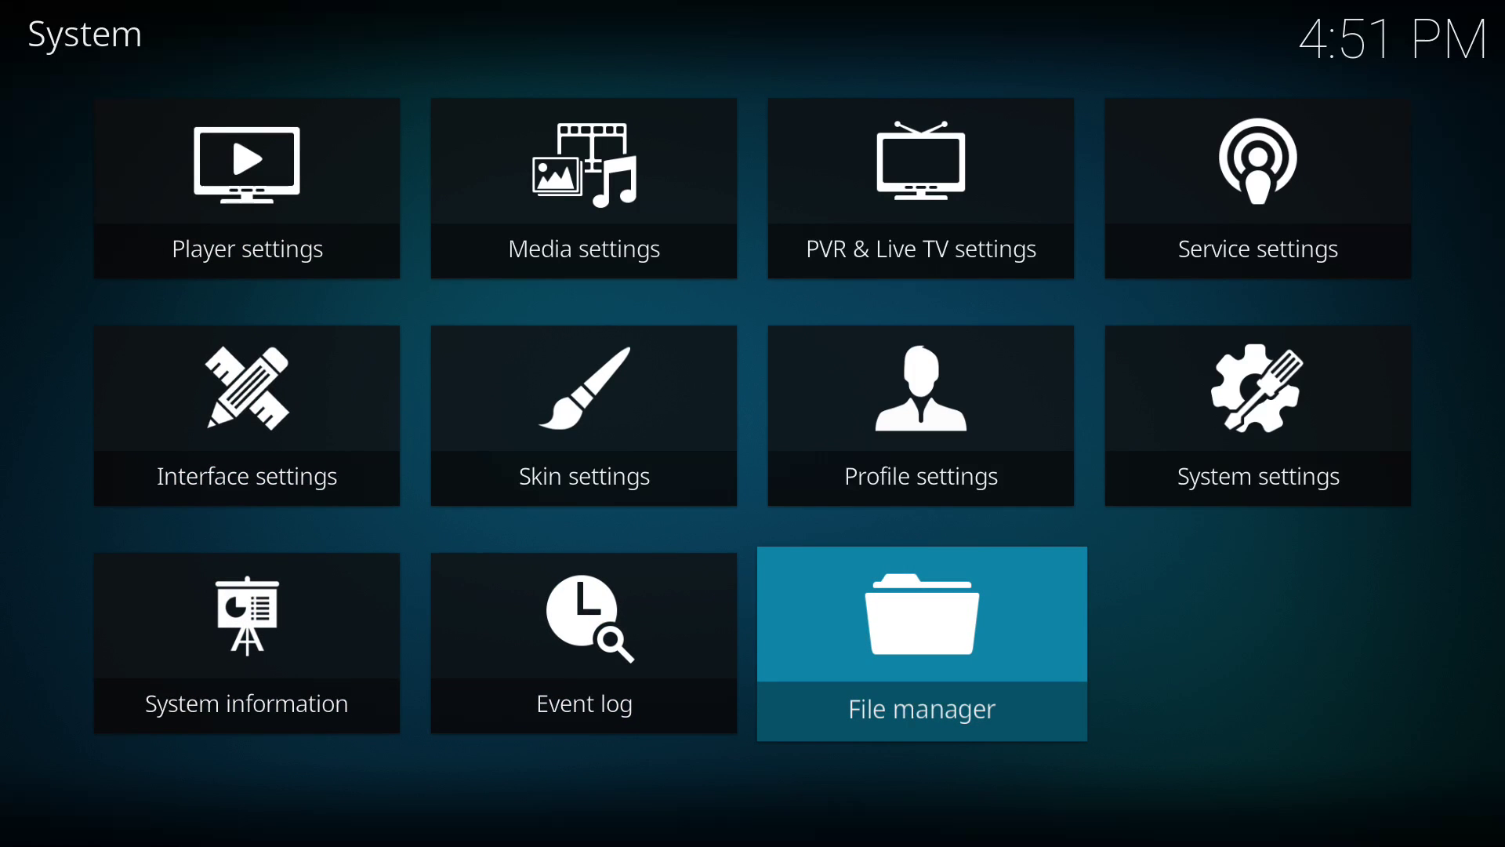
{"action": "key", "text": "Return"}
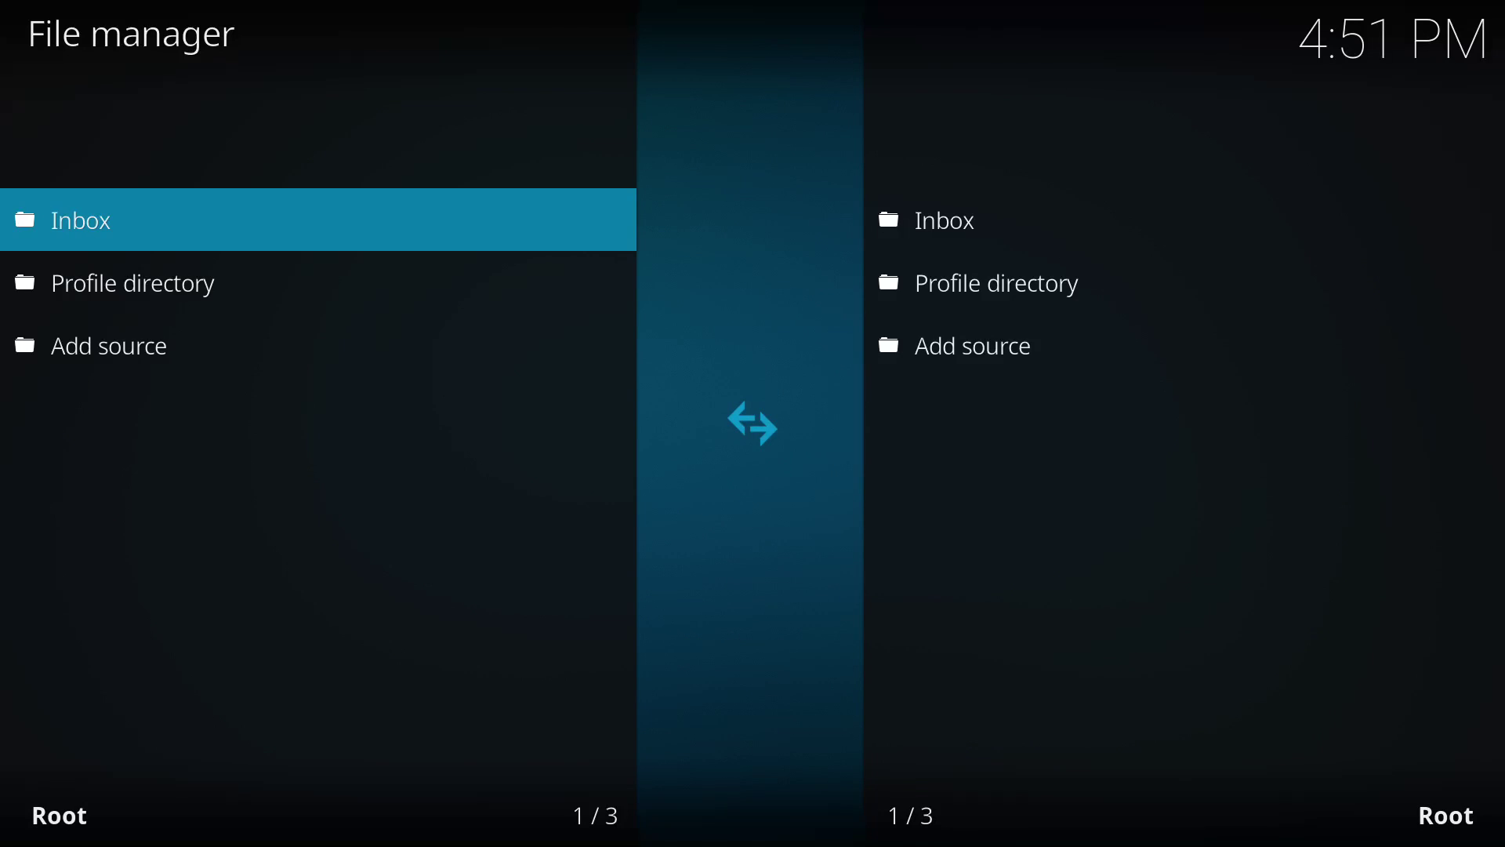
{"action": "key", "text": "Down"}
{"action": "key", "text": "Down"}
{"action": "key", "text": "Return"}
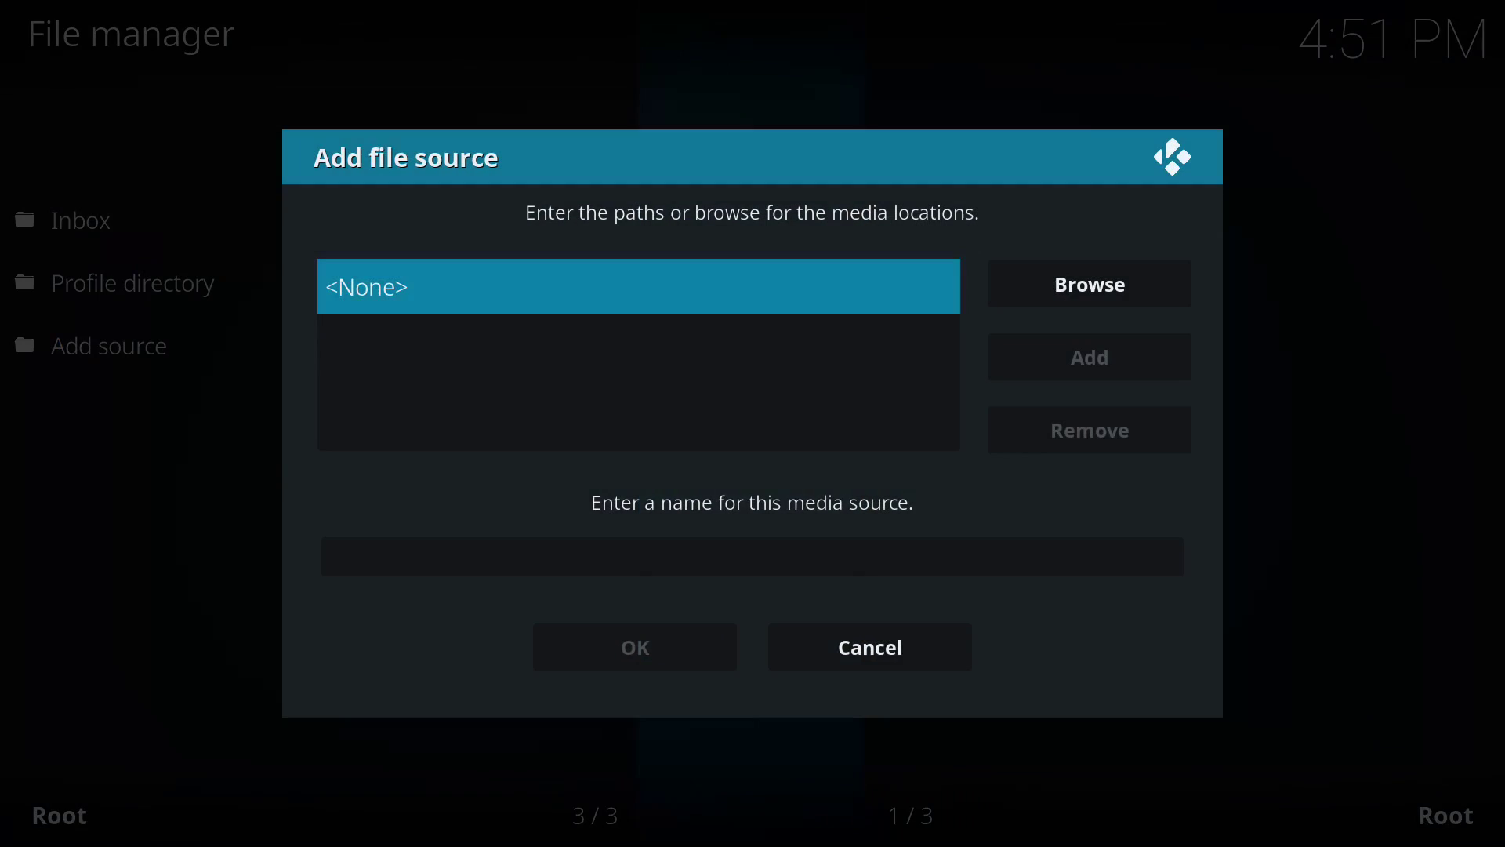
{"action": "key", "text": "Return"}
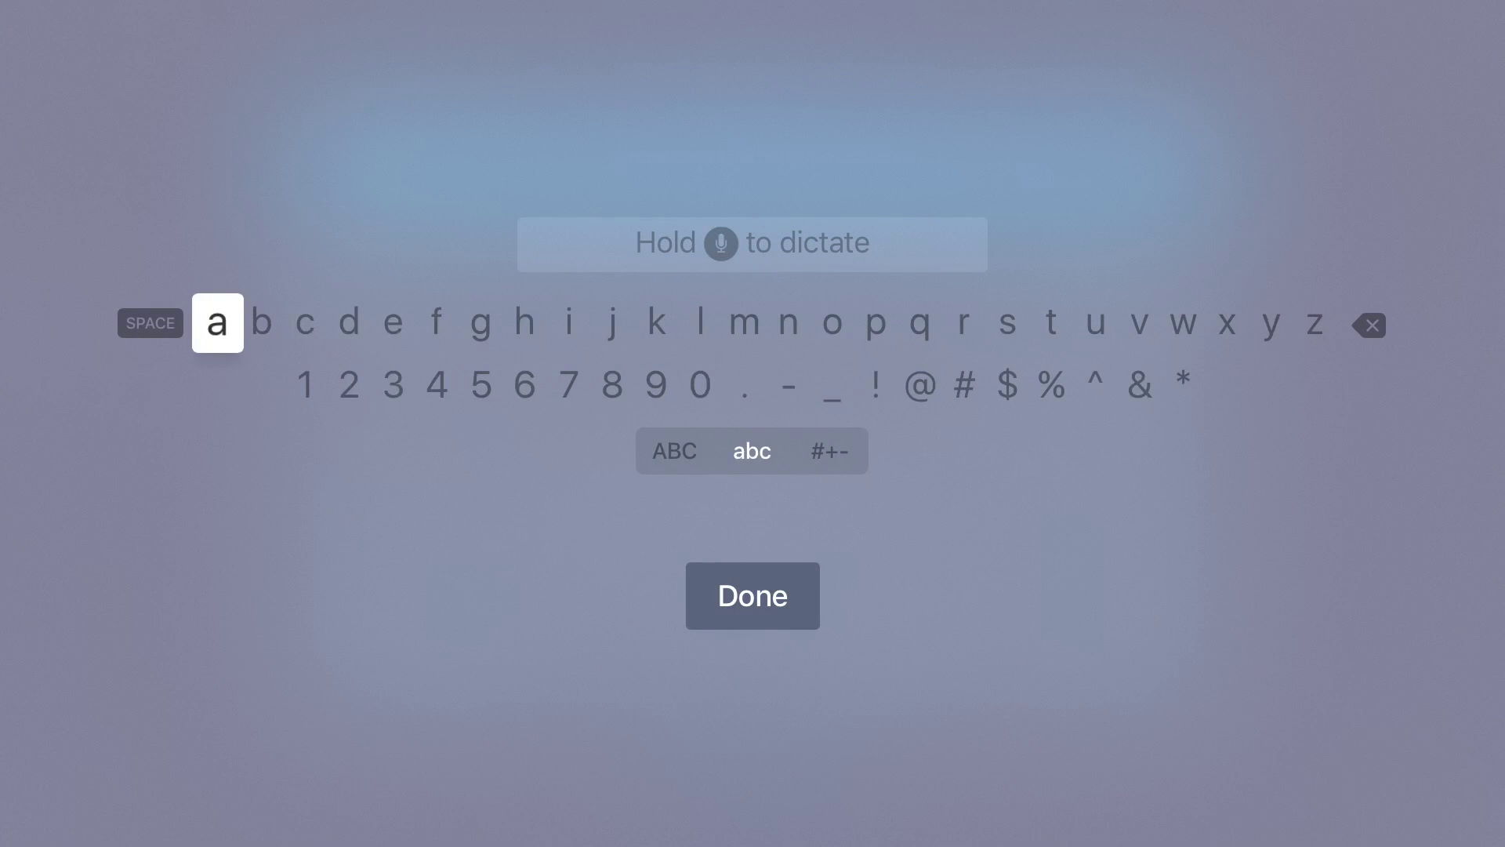
{"action": "type", "text": "h"}
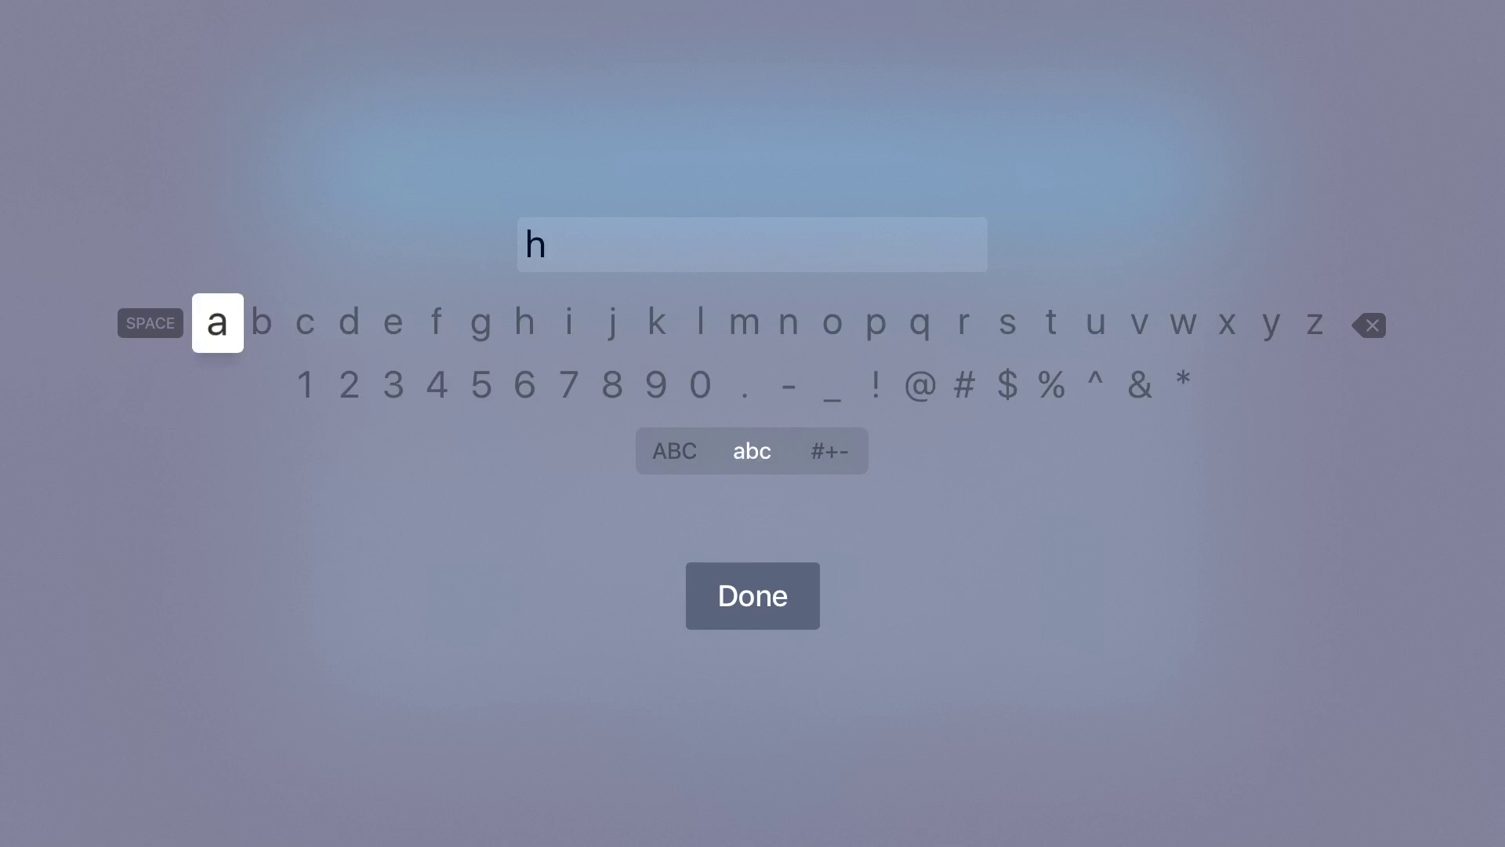
{"action": "type", "text": "ttp://dim"}
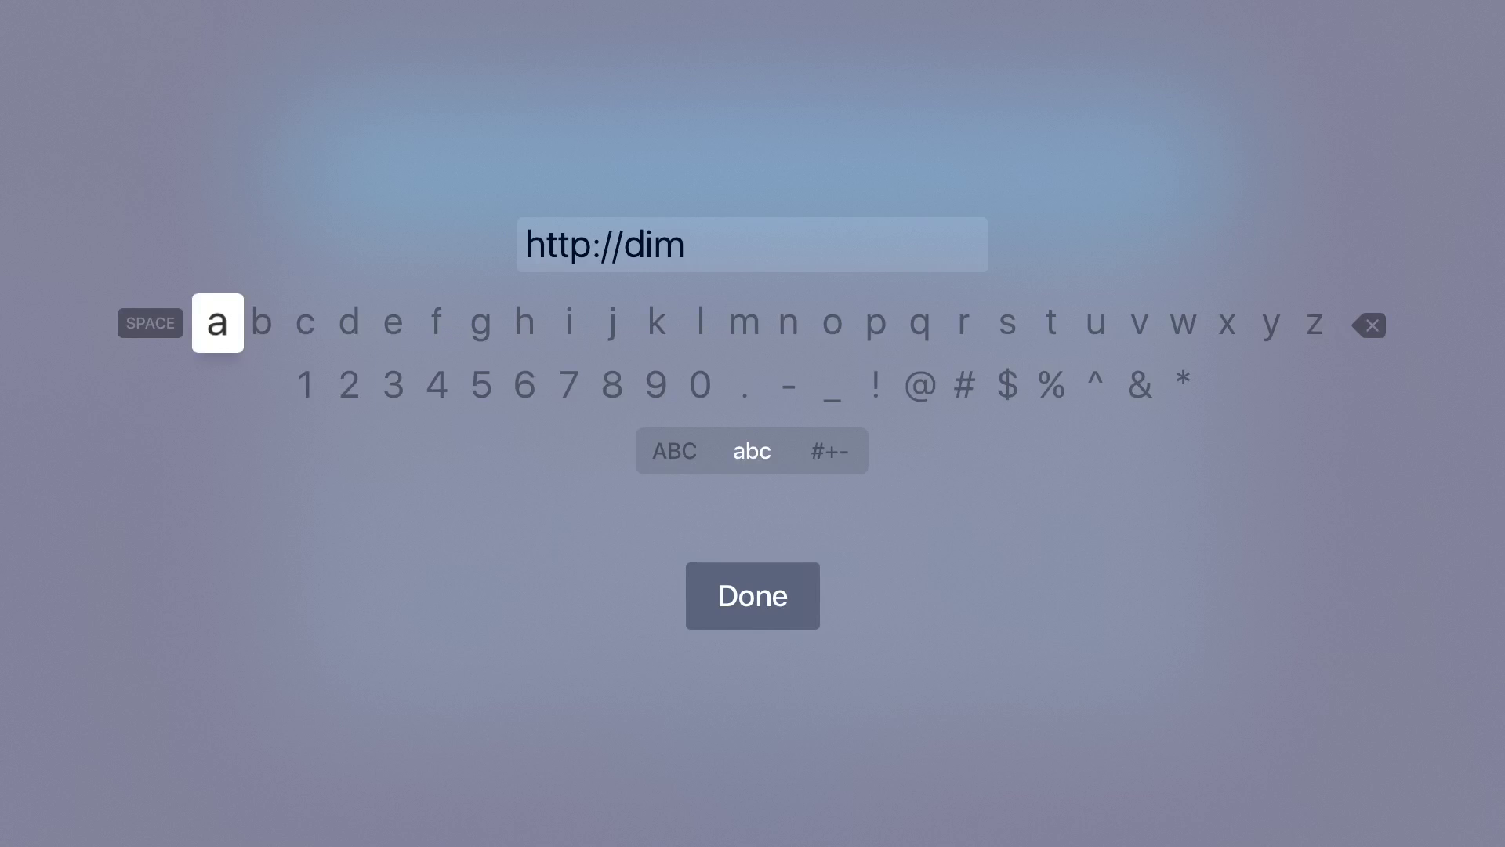
{"action": "type", "text": "itrolof"}
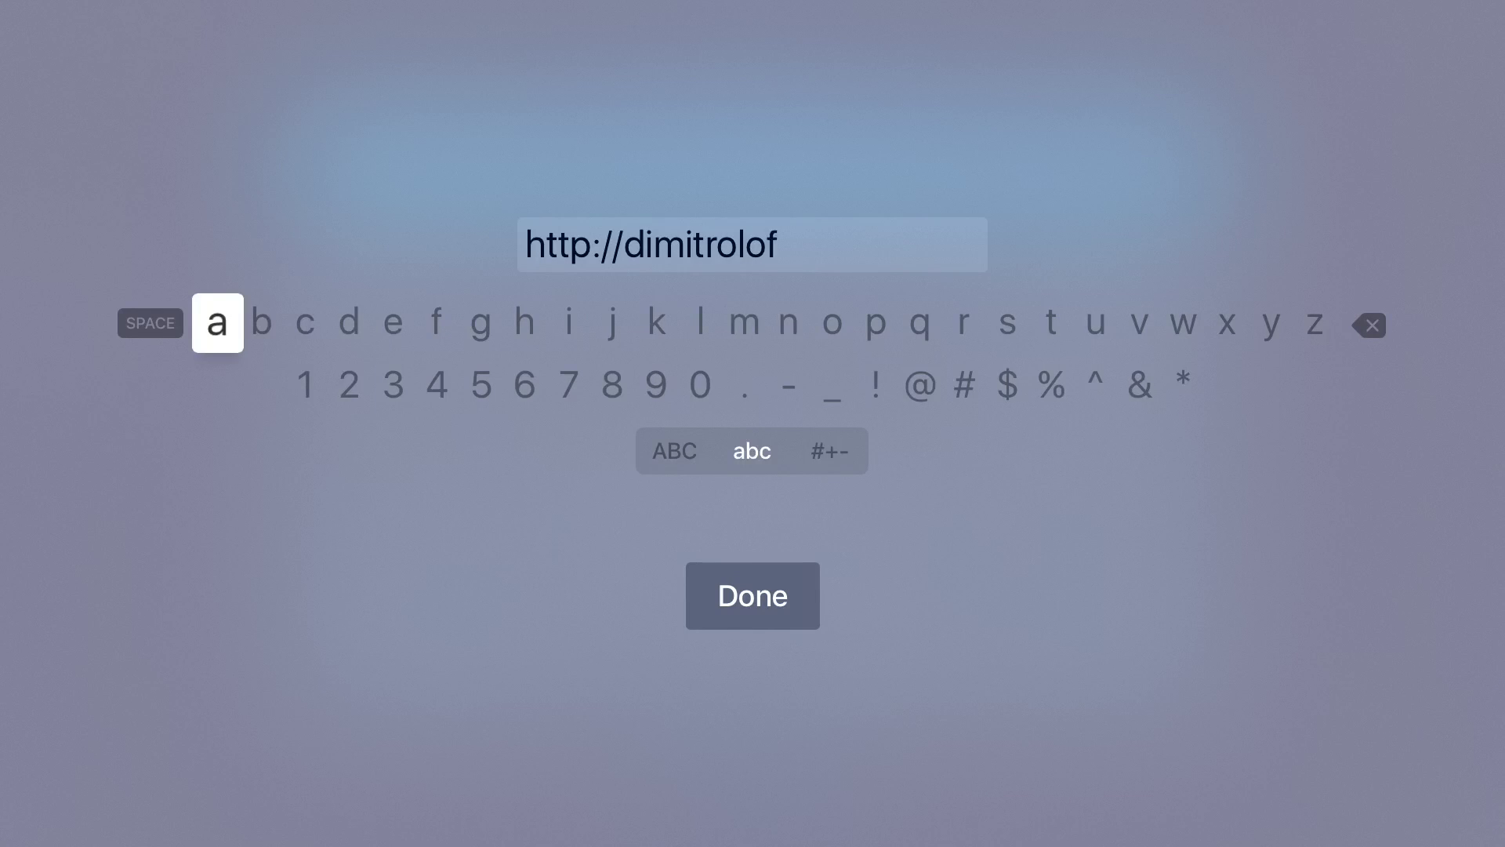
{"action": "key", "text": "BackSpace"}
{"action": "type", "text": "gy.com"}
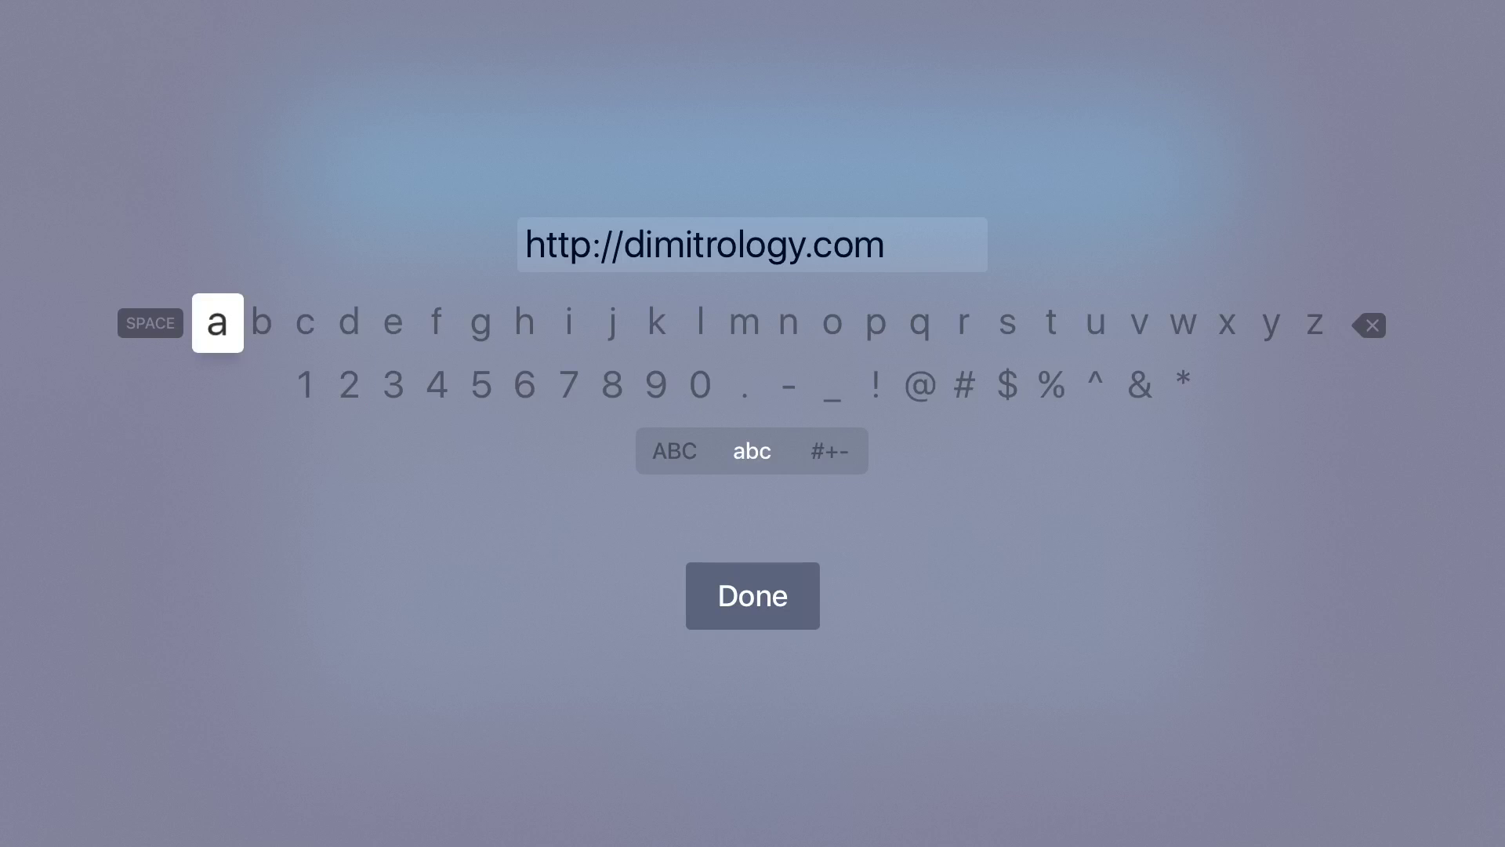
{"action": "type", "text": "/repo"}
{"action": "key", "text": "Return"}
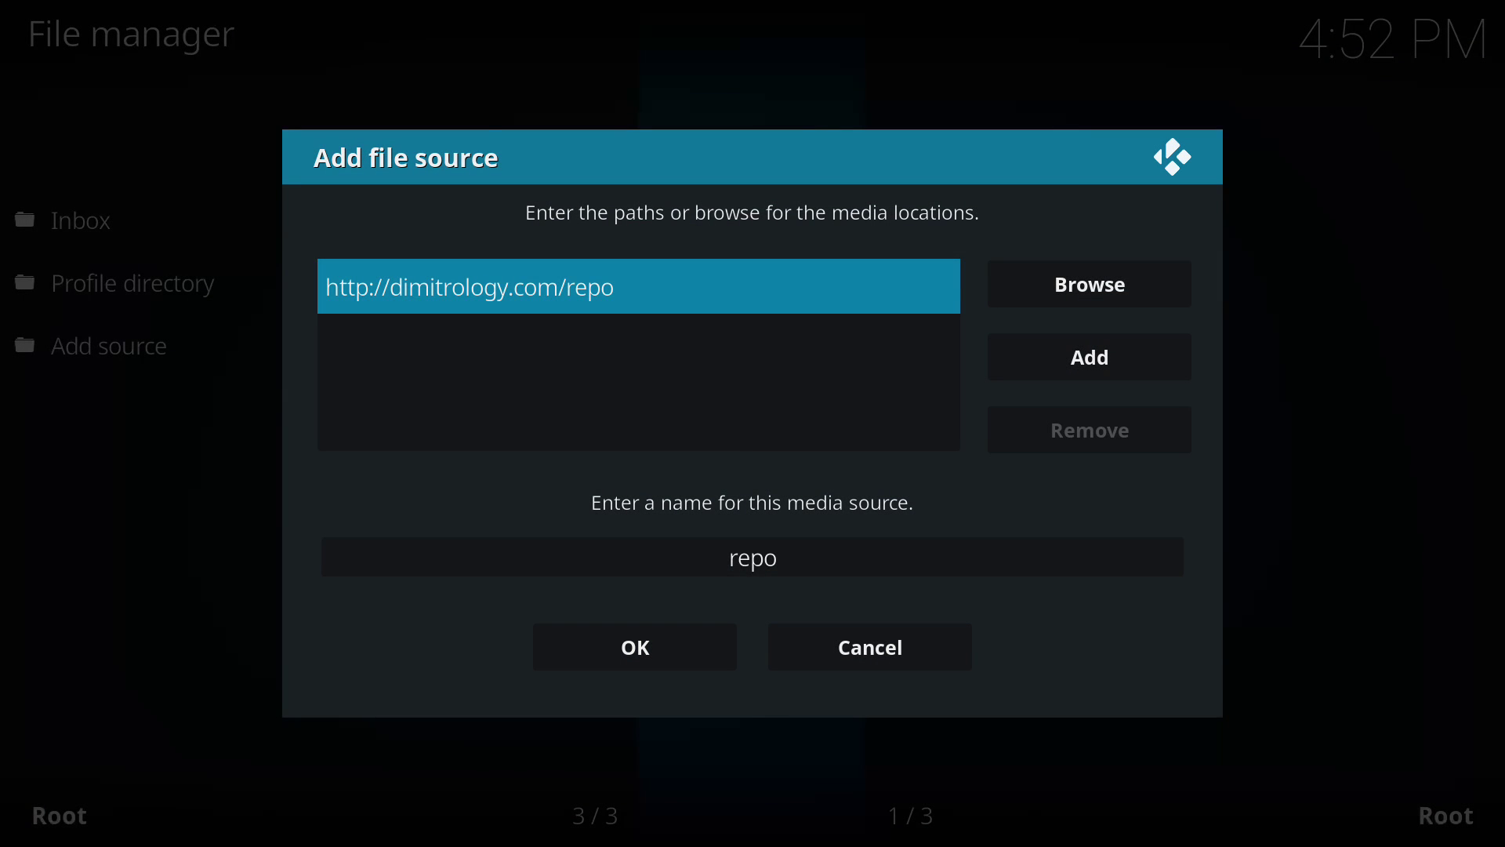
Replace the default name 'repo' with 'Dimi' and save the source.
{"action": "left_click", "coordinate": [752, 555]}
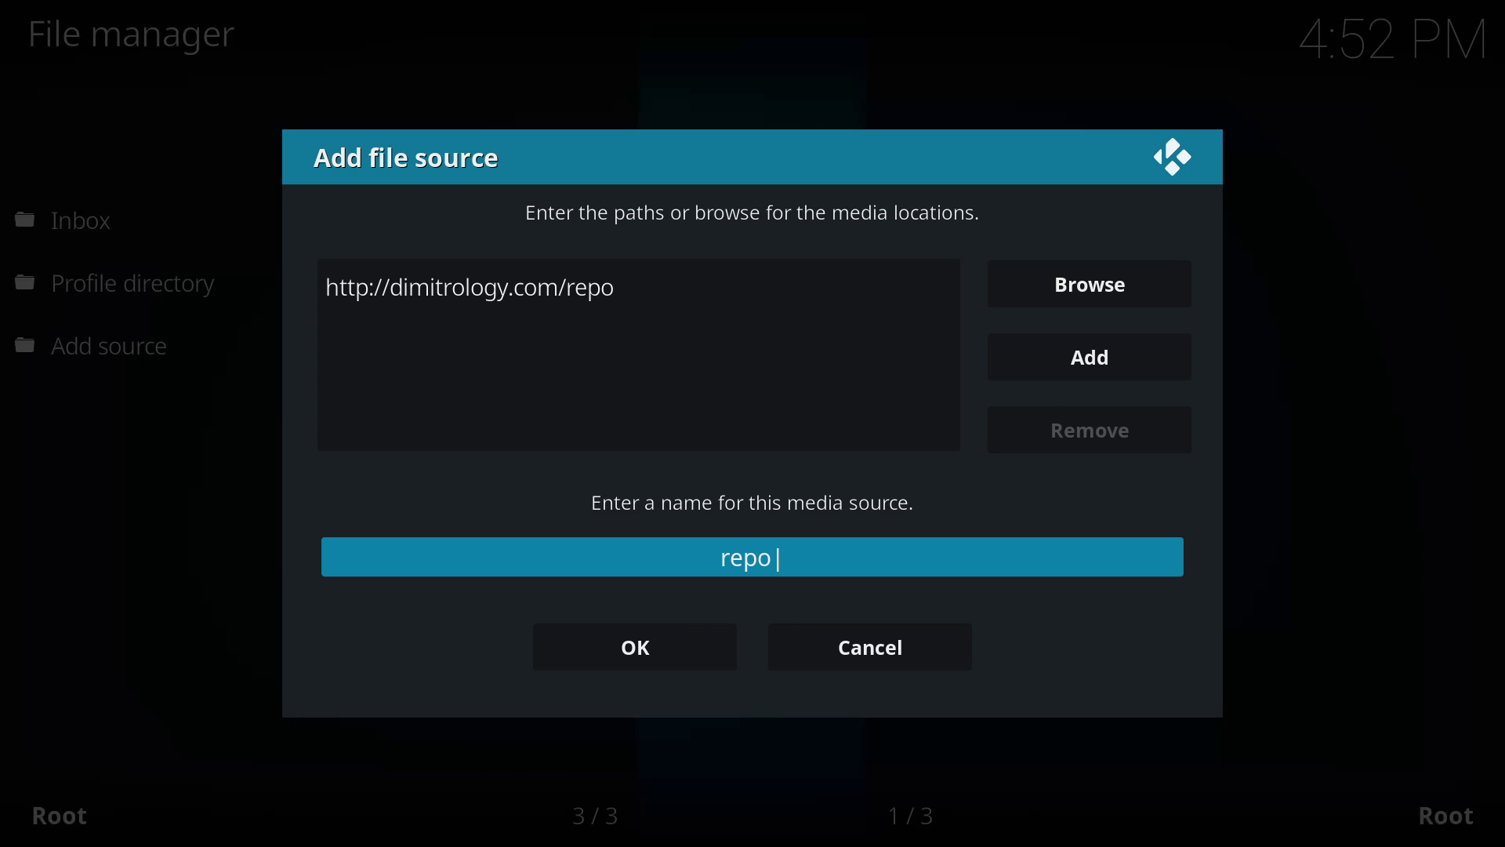
{"action": "key", "text": "Return"}
{"action": "key", "text": "BackSpace"}
{"action": "key", "text": "BackSpace"}
{"action": "key", "text": "BackSpace"}
{"action": "key", "text": "BackSpace"}
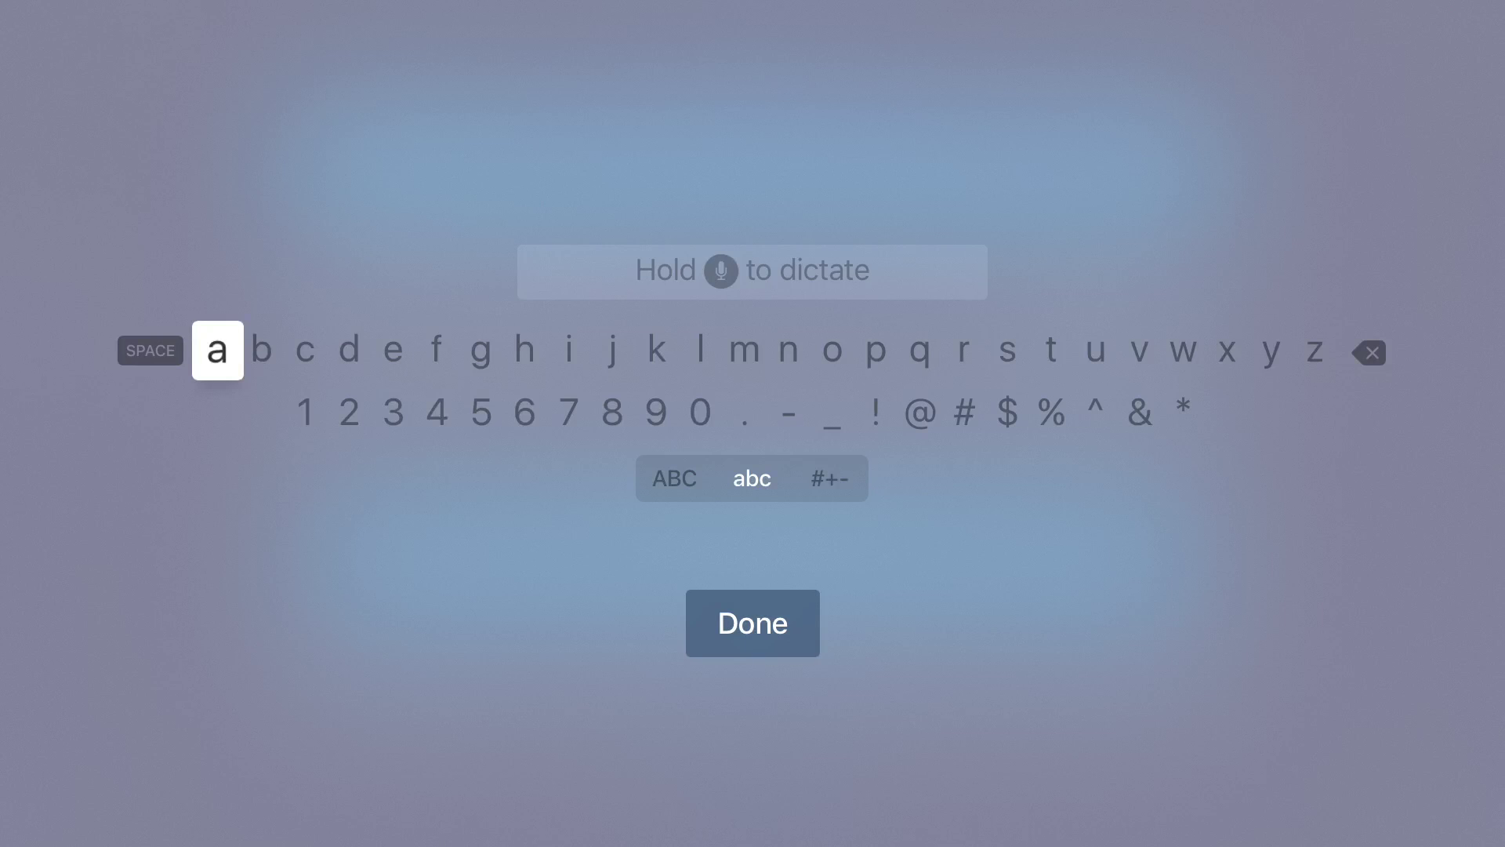
{"action": "type", "text": "Dimi"}
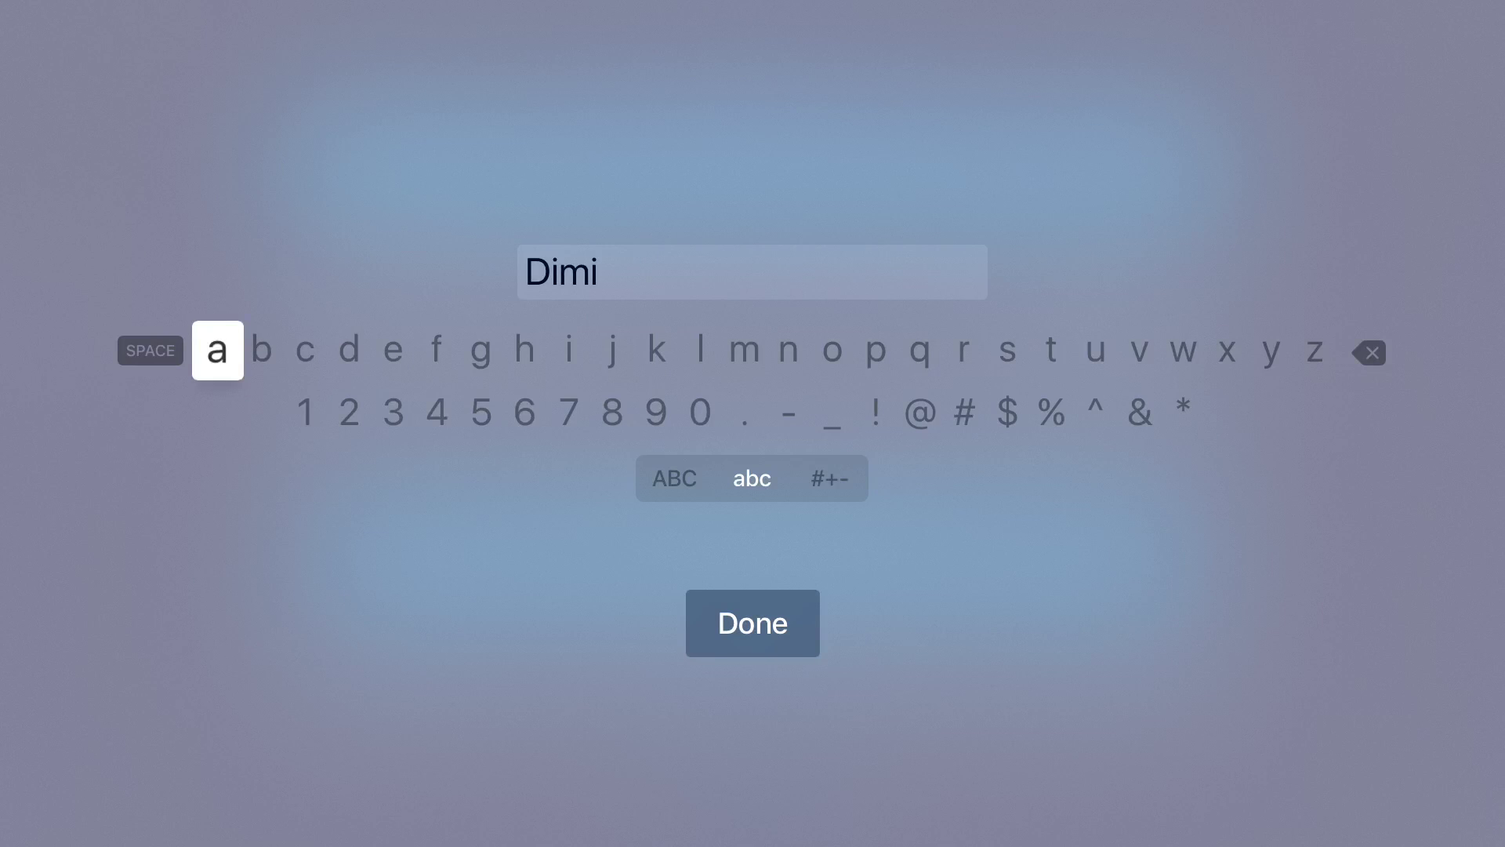
{"action": "key", "text": "Escape"}
{"action": "key", "text": "Down"}
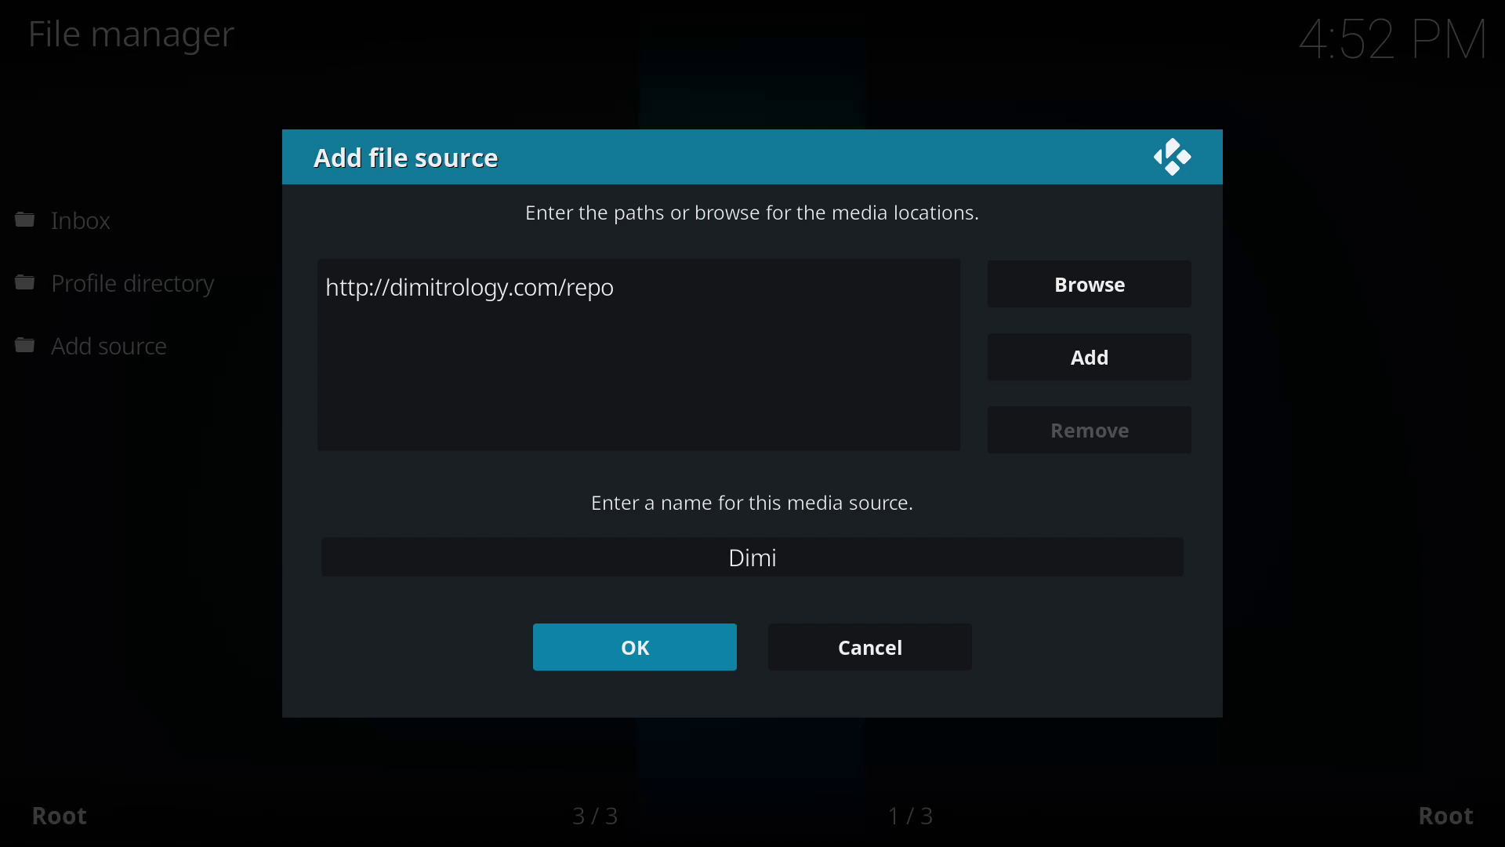
{"action": "key", "text": "Return"}
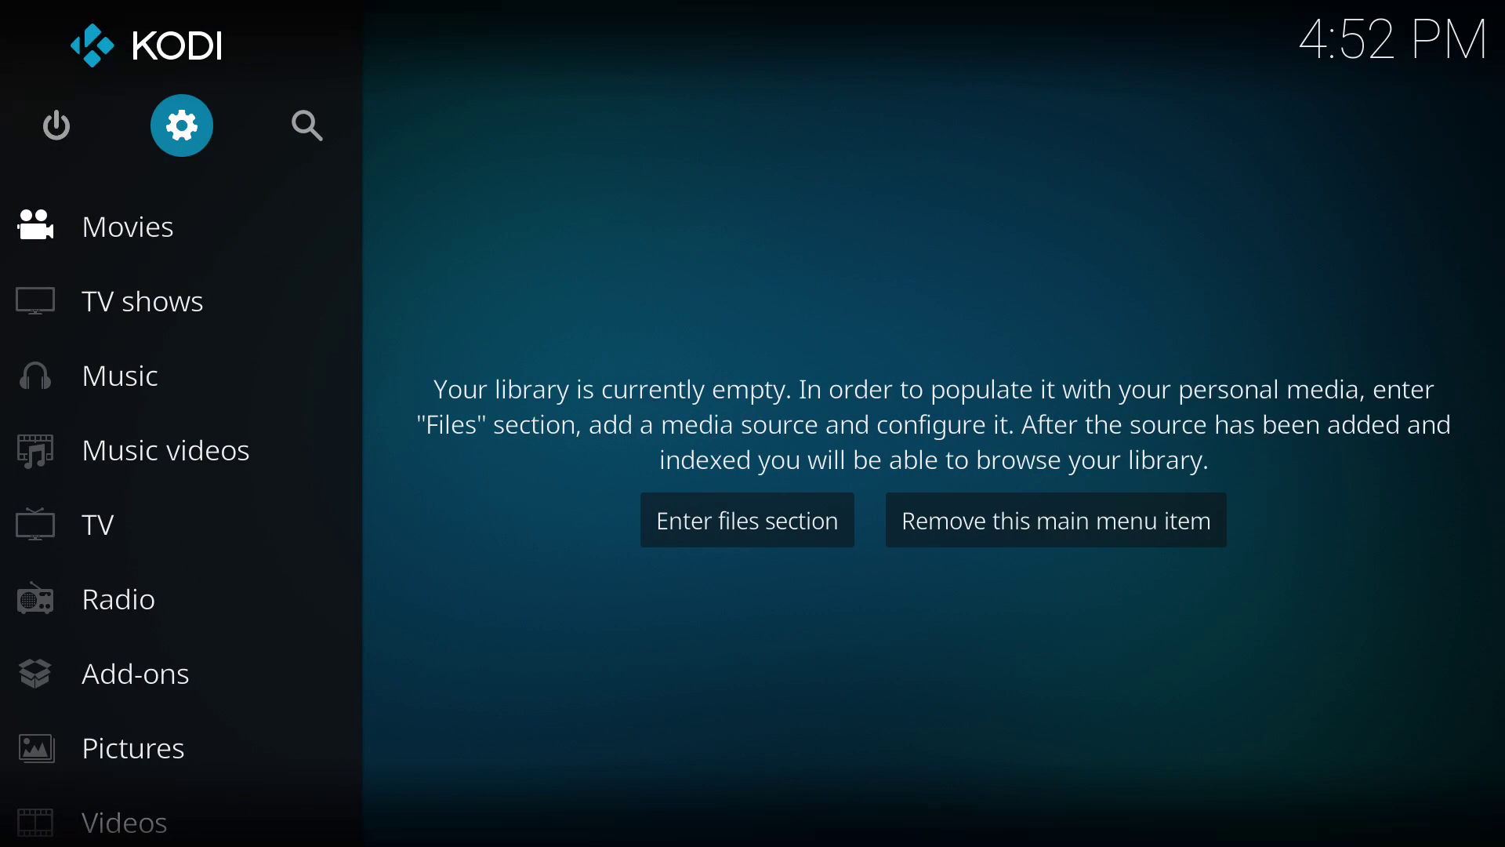
Open the Add-ons section's add-on browser and highlight Install from zip file.
{"action": "key", "text": "Down"}
{"action": "key", "text": "Down"}
{"action": "key", "text": "Down"}
{"action": "key", "text": "Down"}
{"action": "key", "text": "Down"}
{"action": "key", "text": "Down"}
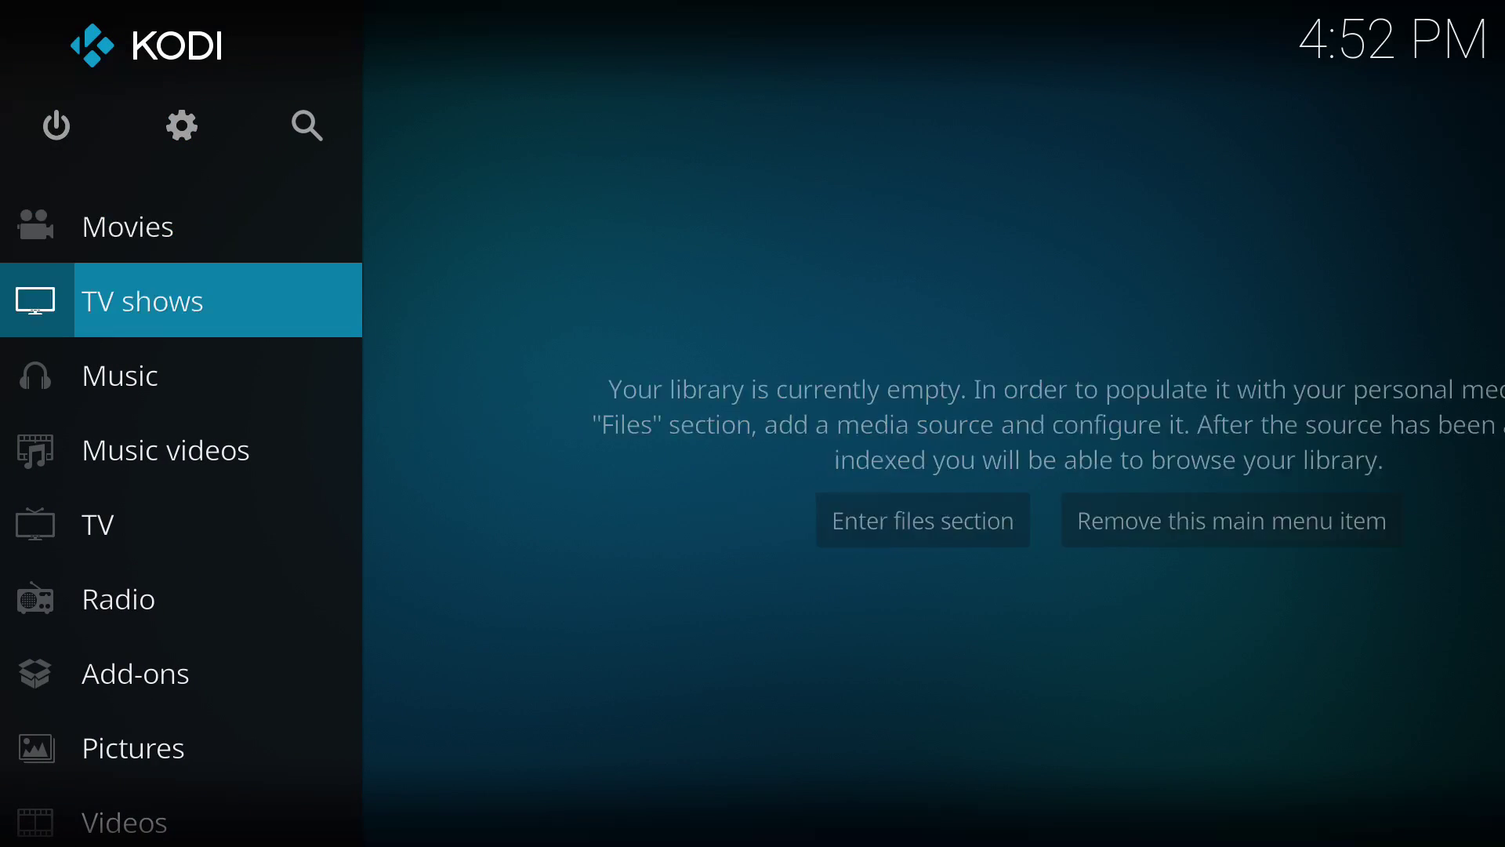
{"action": "key", "text": "Down"}
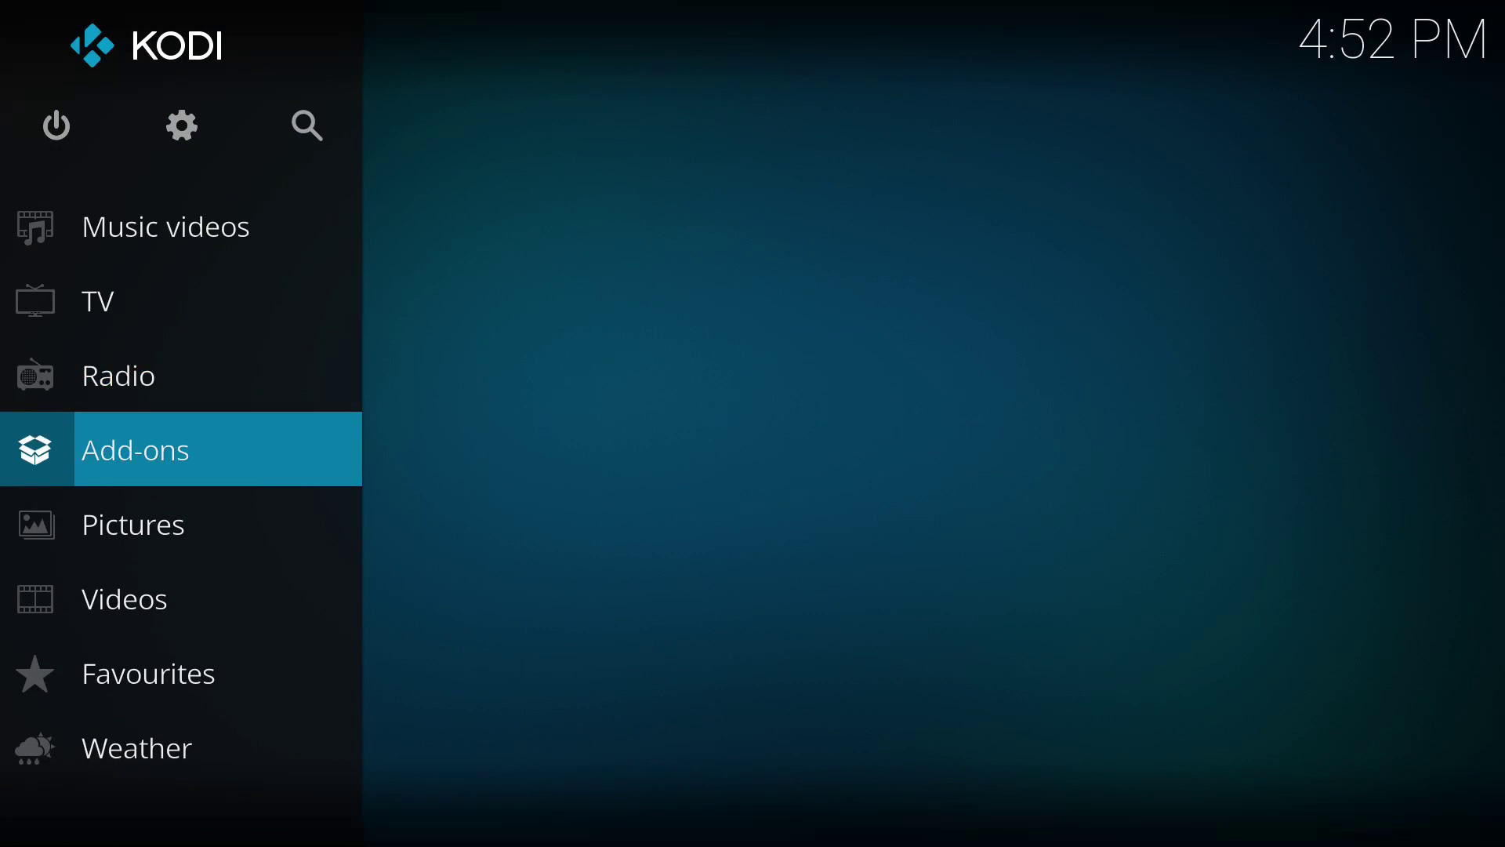
{"action": "key", "text": "Return"}
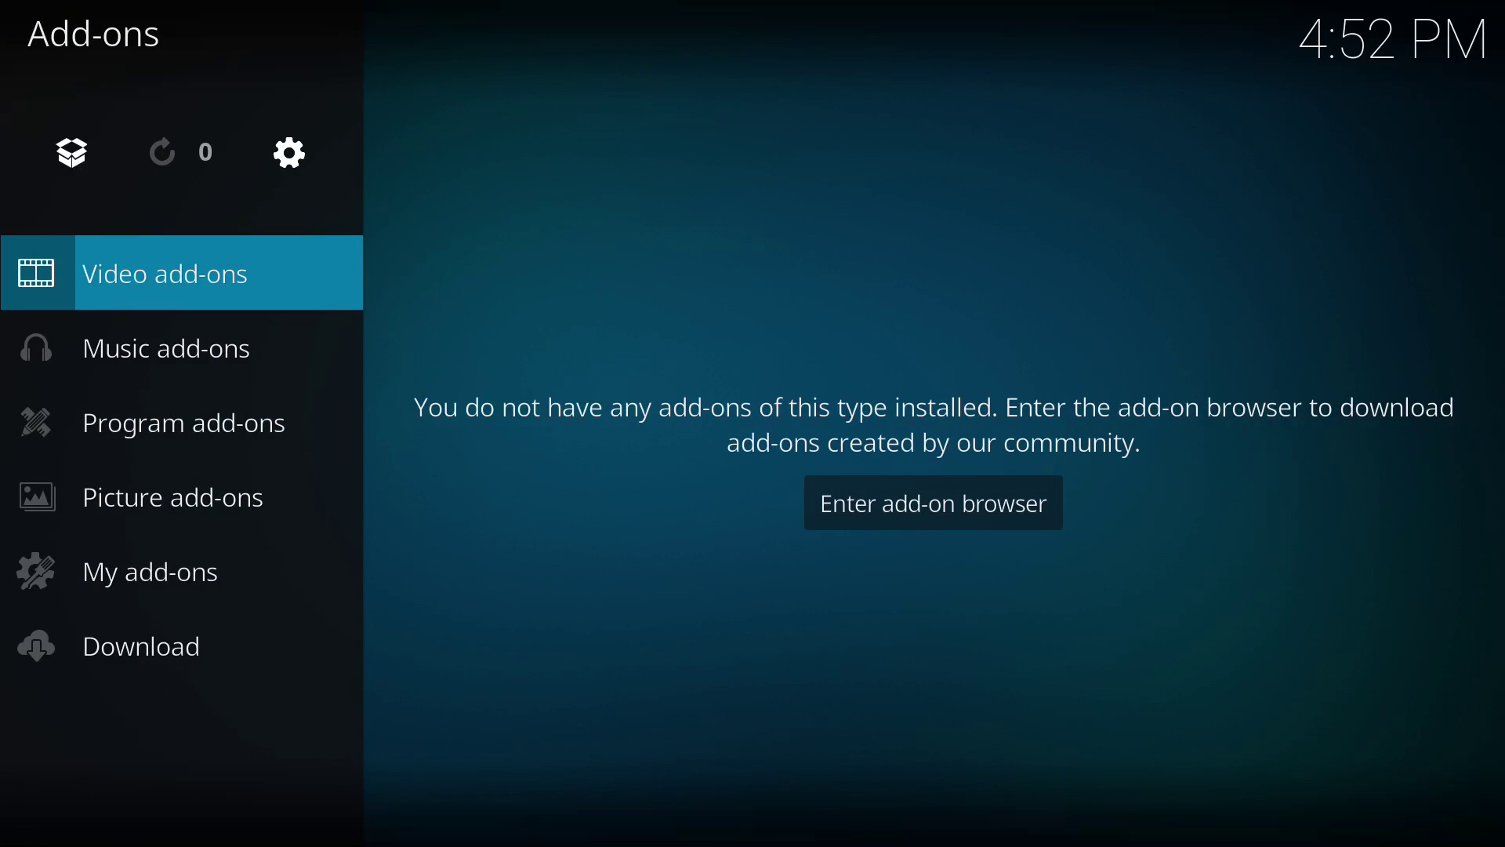
{"action": "key", "text": "Down"}
{"action": "key", "text": "Up"}
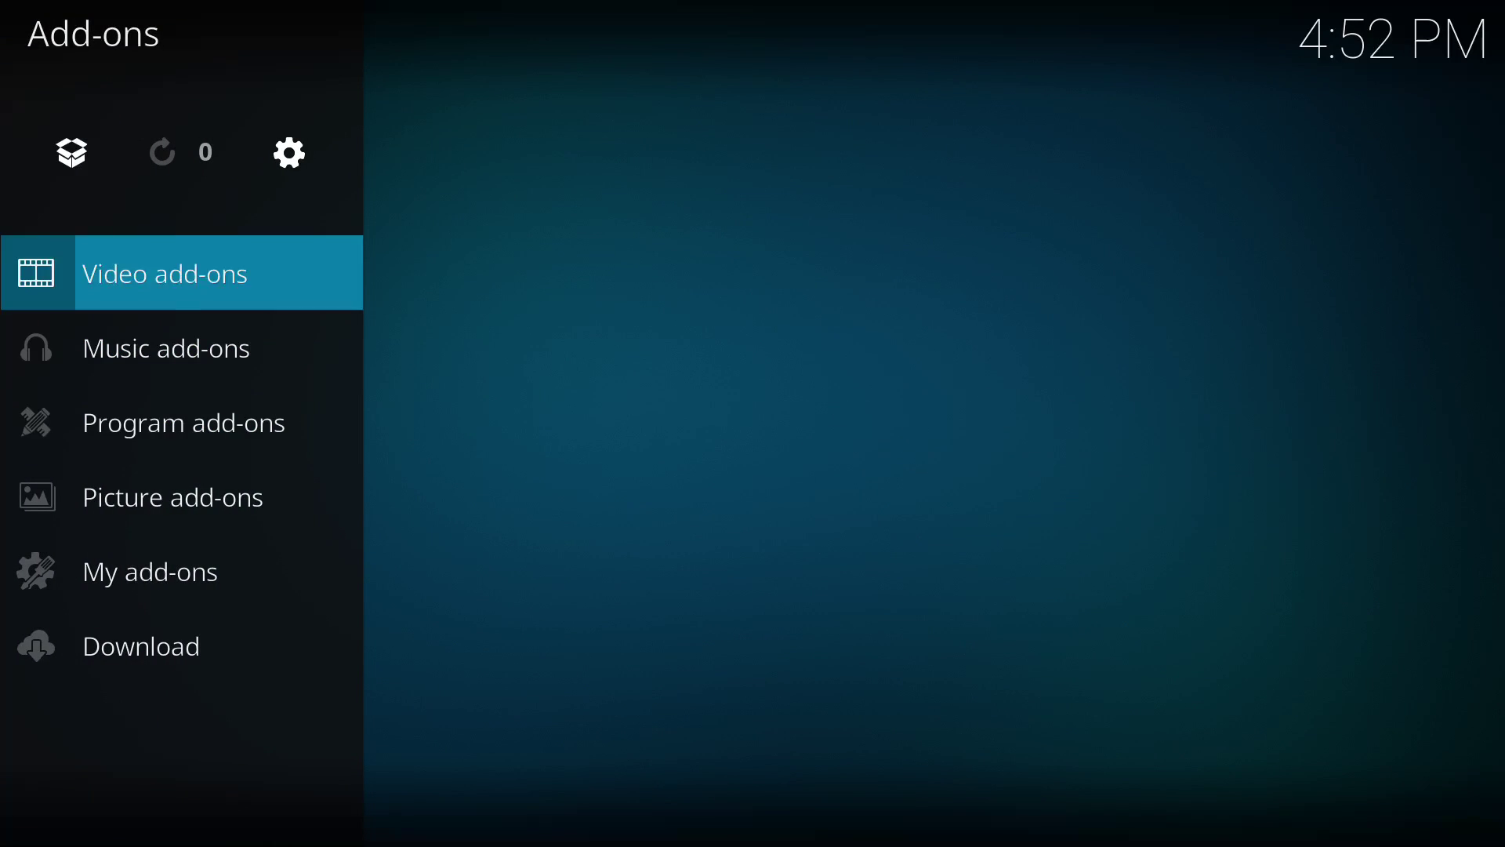
{"action": "key", "text": "Up"}
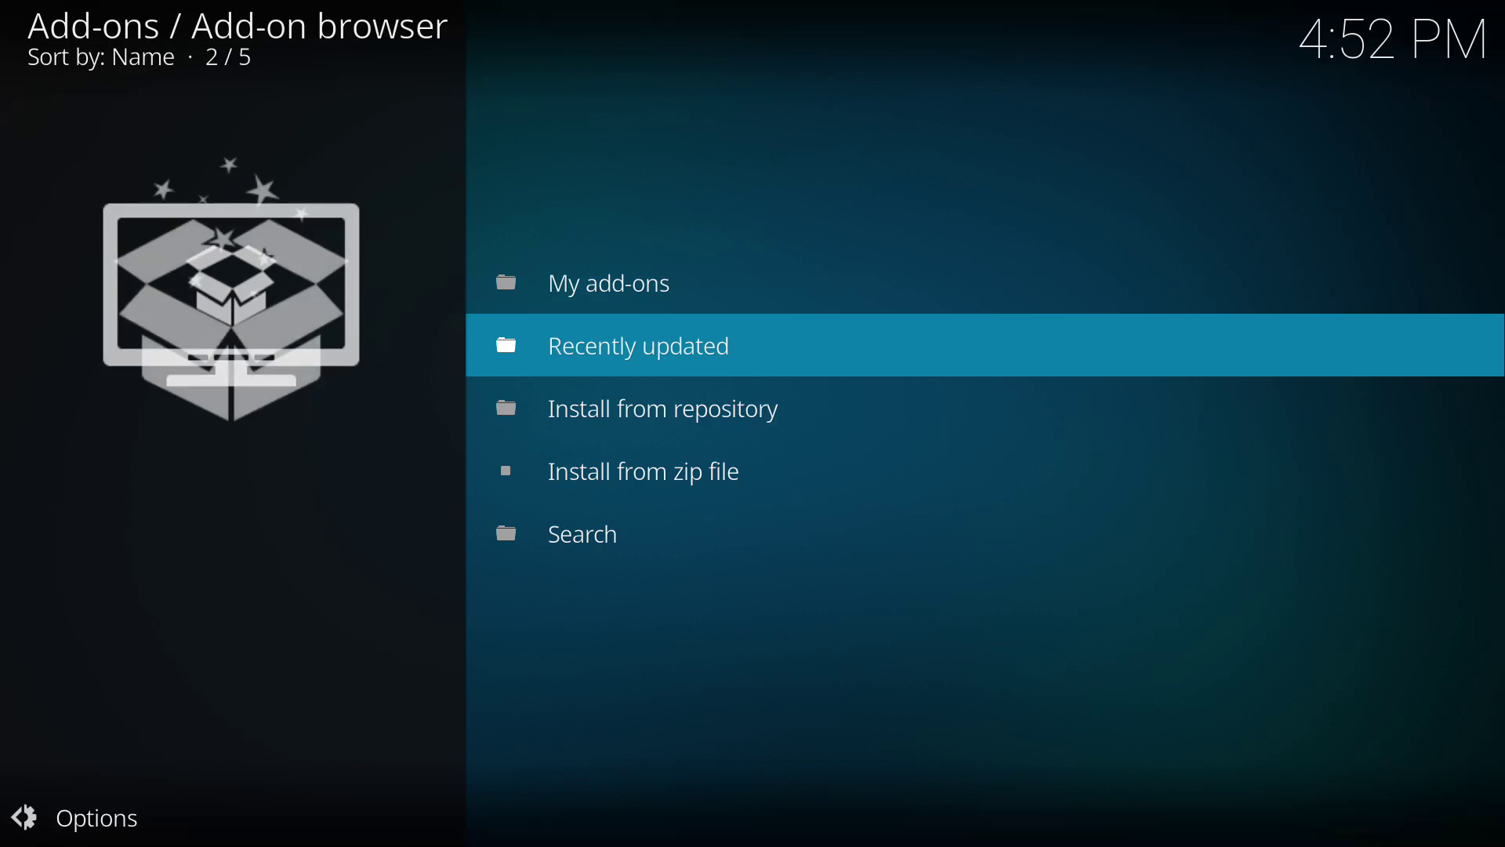
{"action": "key", "text": "Down"}
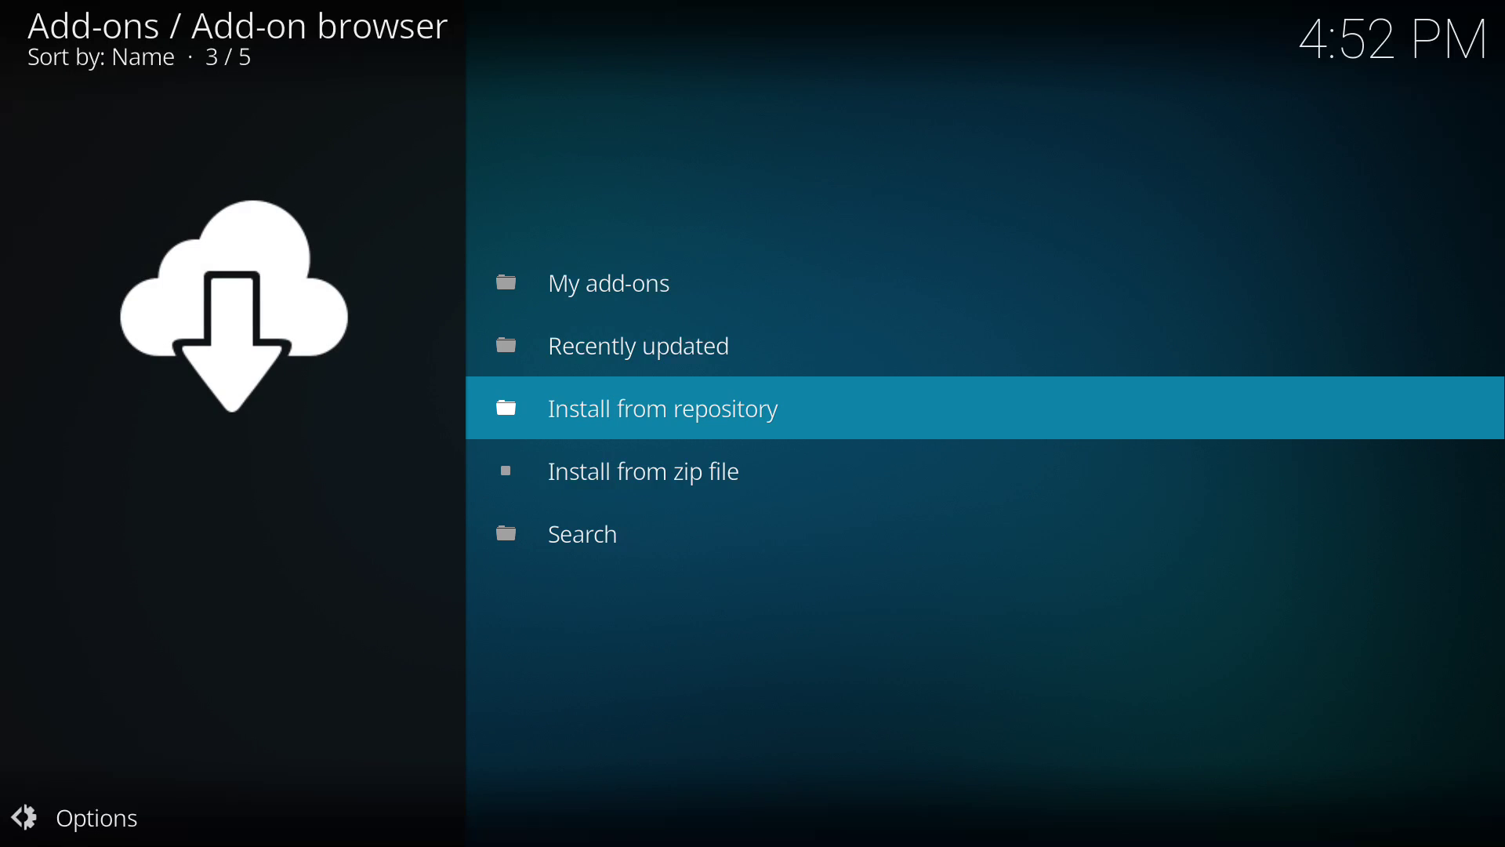
{"action": "key", "text": "Down"}
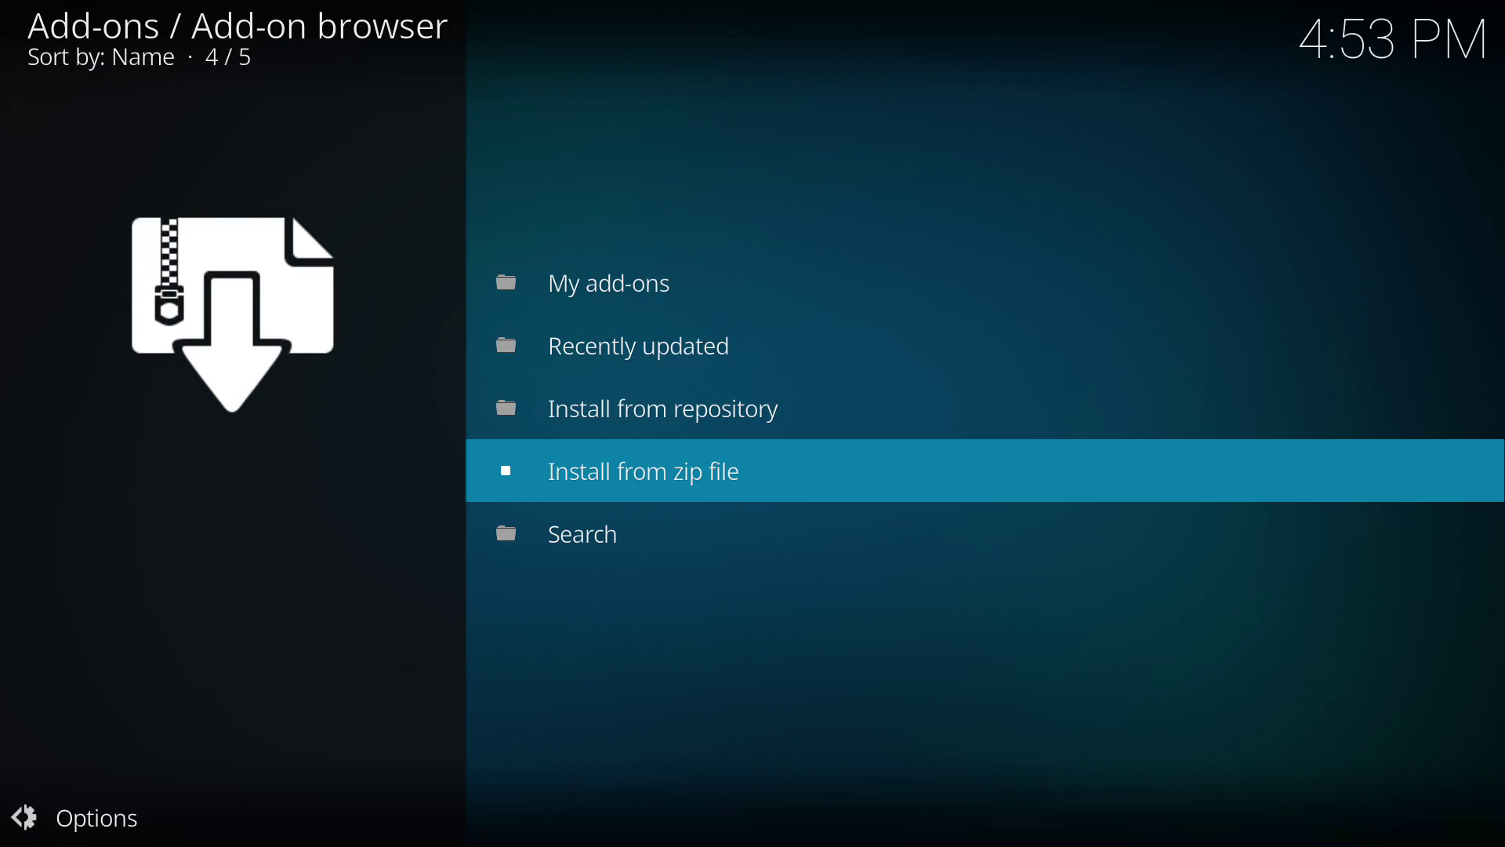
Turn on Unknown sources in System > Add-ons settings and accept the warning.
{"action": "key", "text": "Return"}
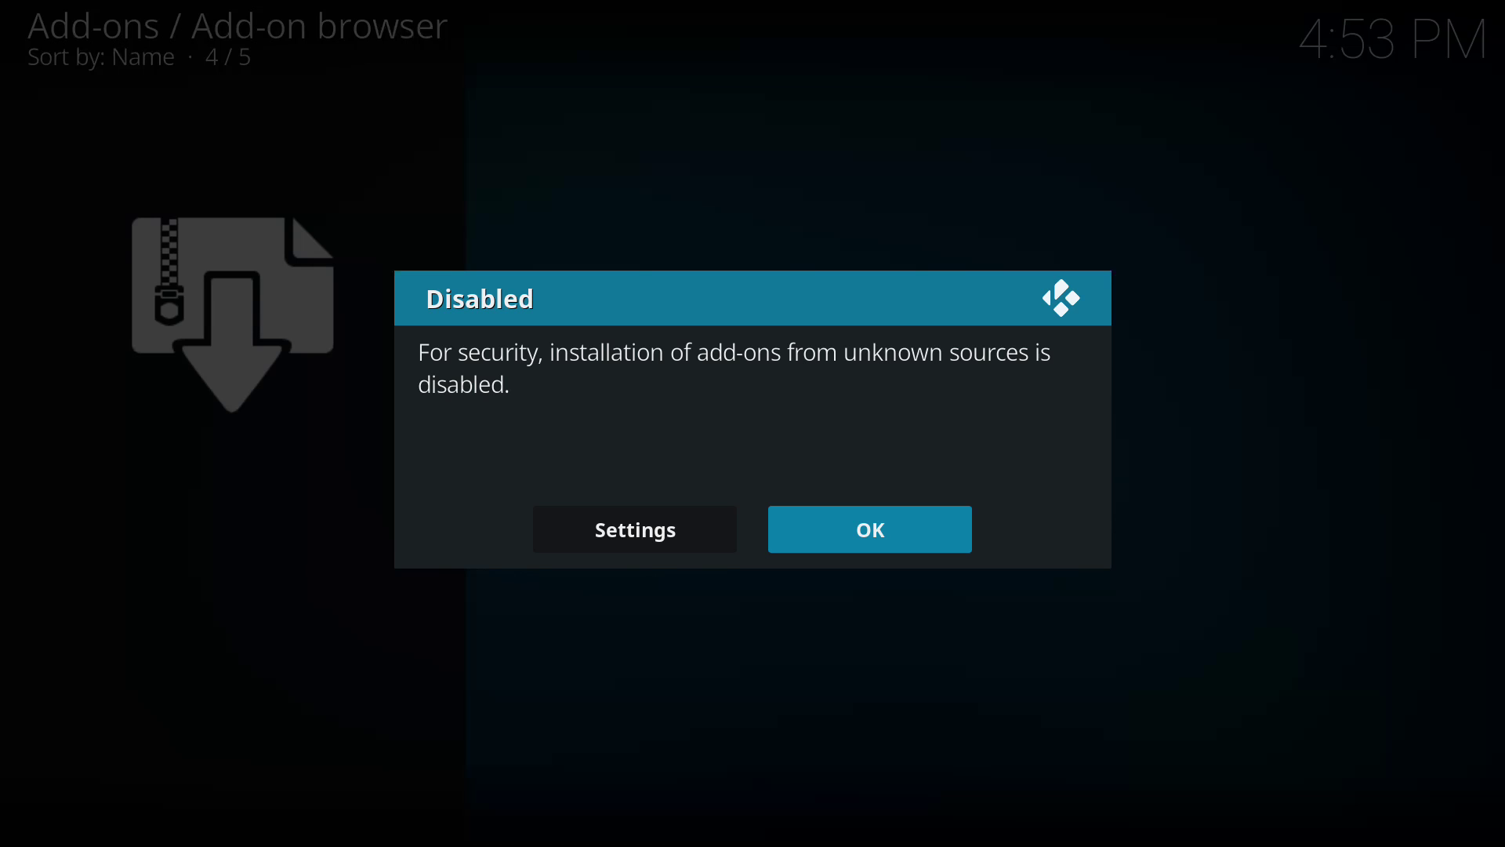
{"action": "key", "text": "Left"}
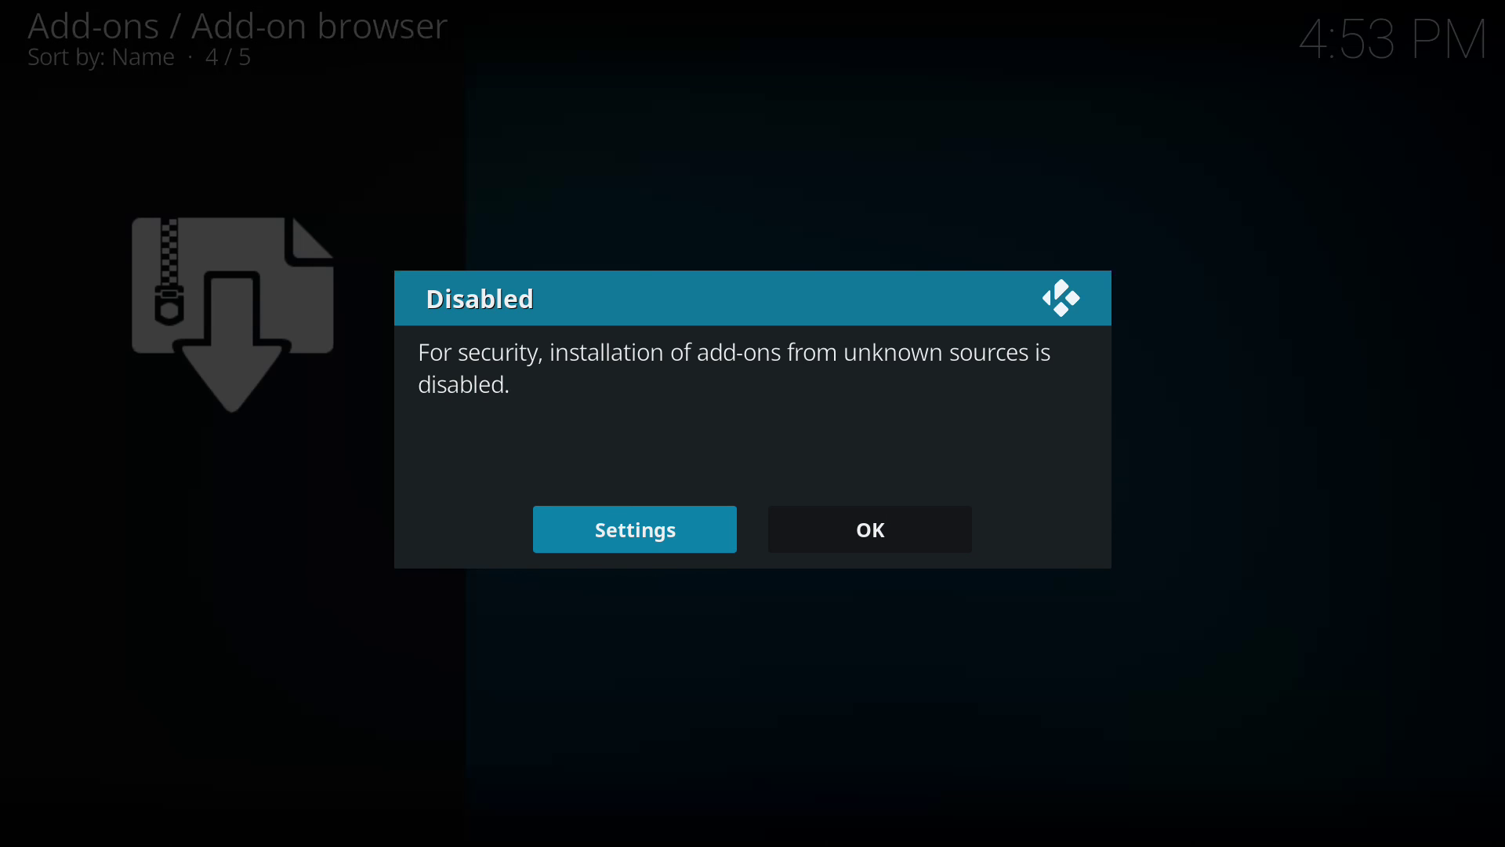
{"action": "key", "text": "Return"}
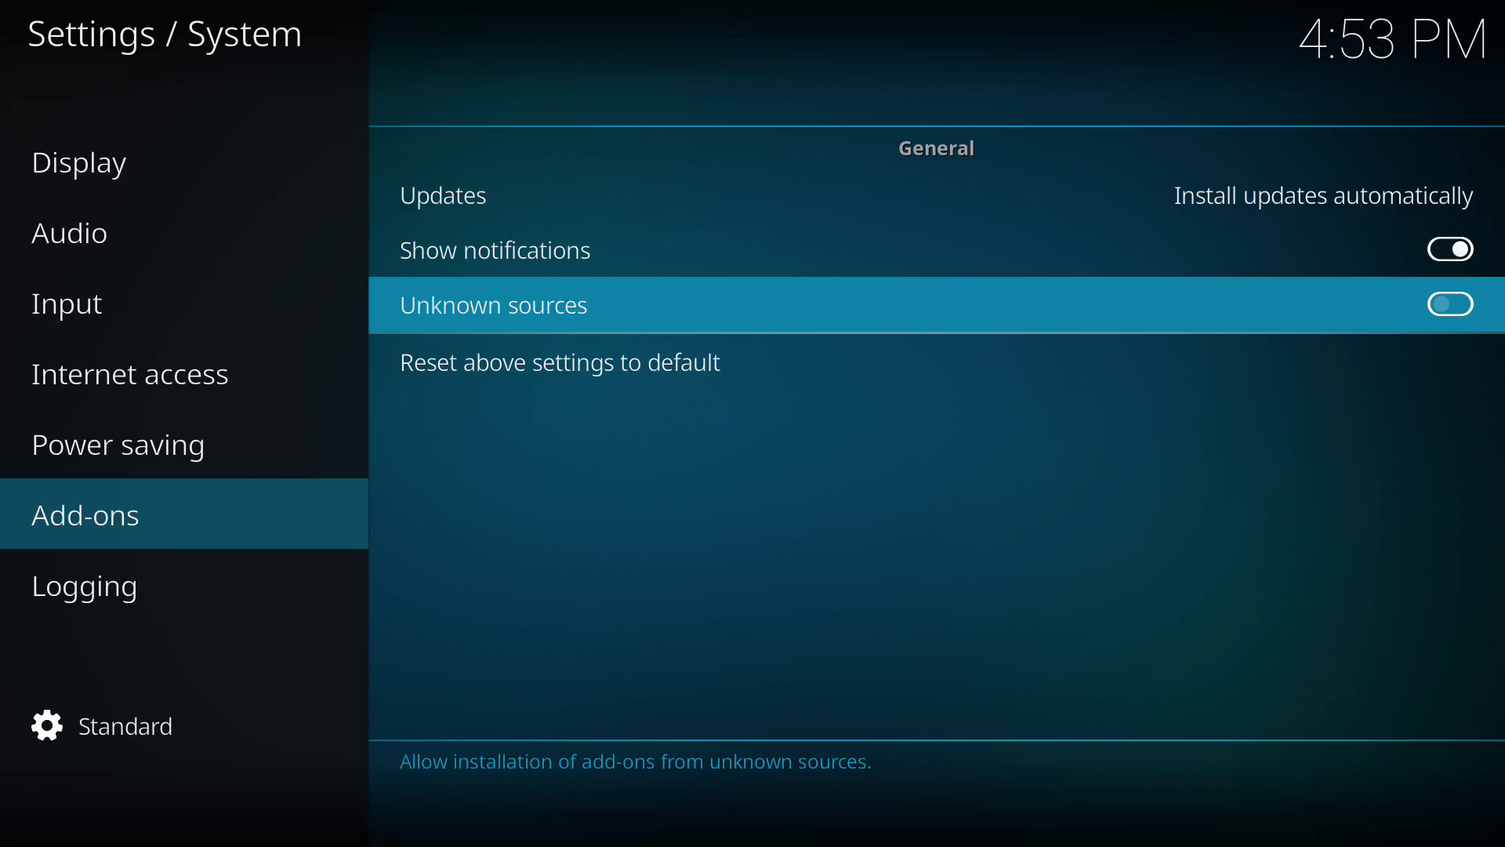
{"action": "key", "text": "Return"}
{"action": "key", "text": "Left"}
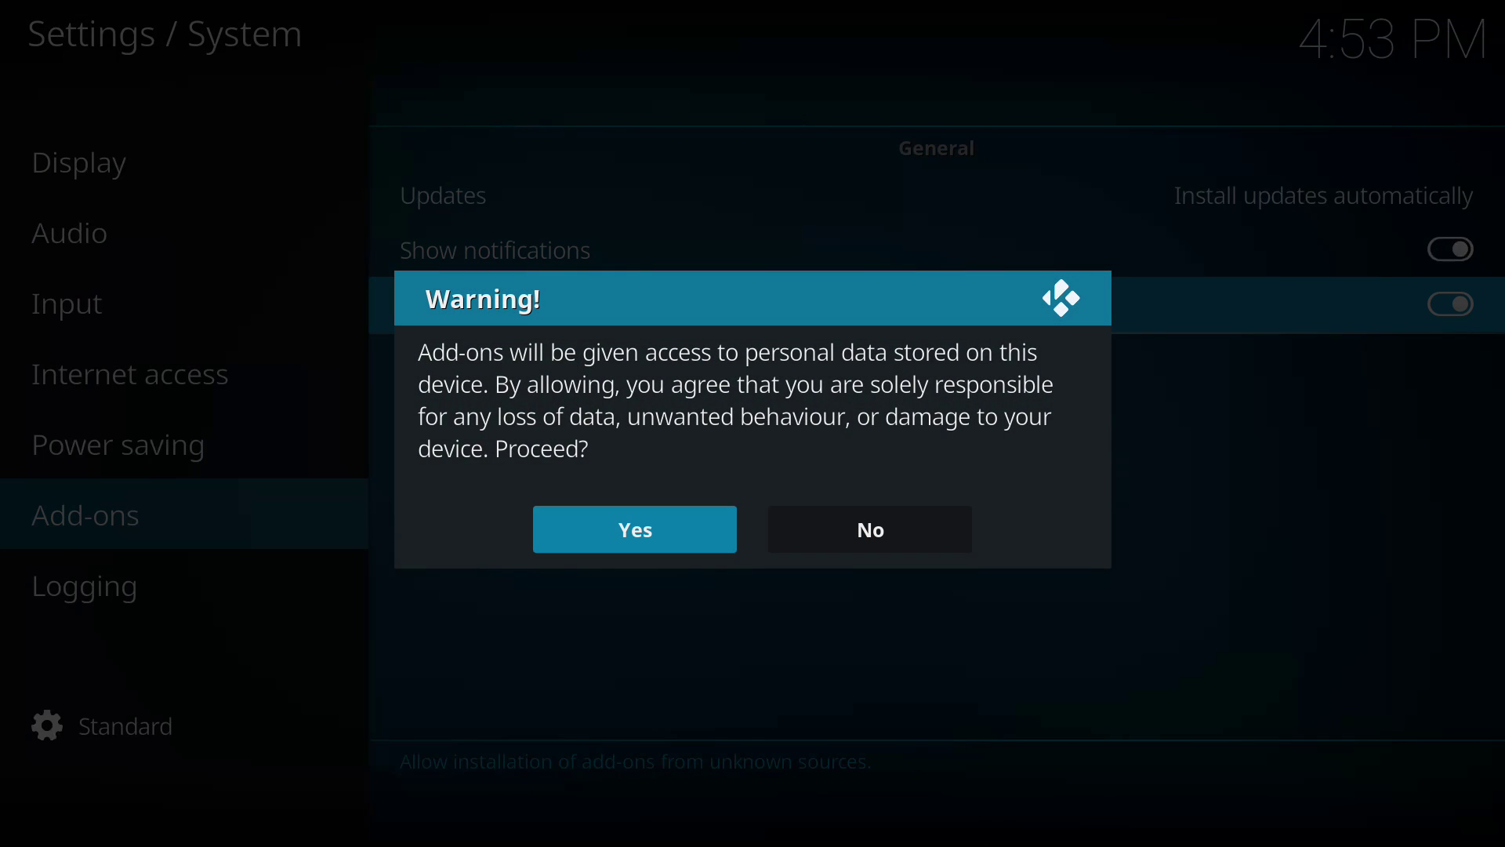
{"action": "key", "text": "Return"}
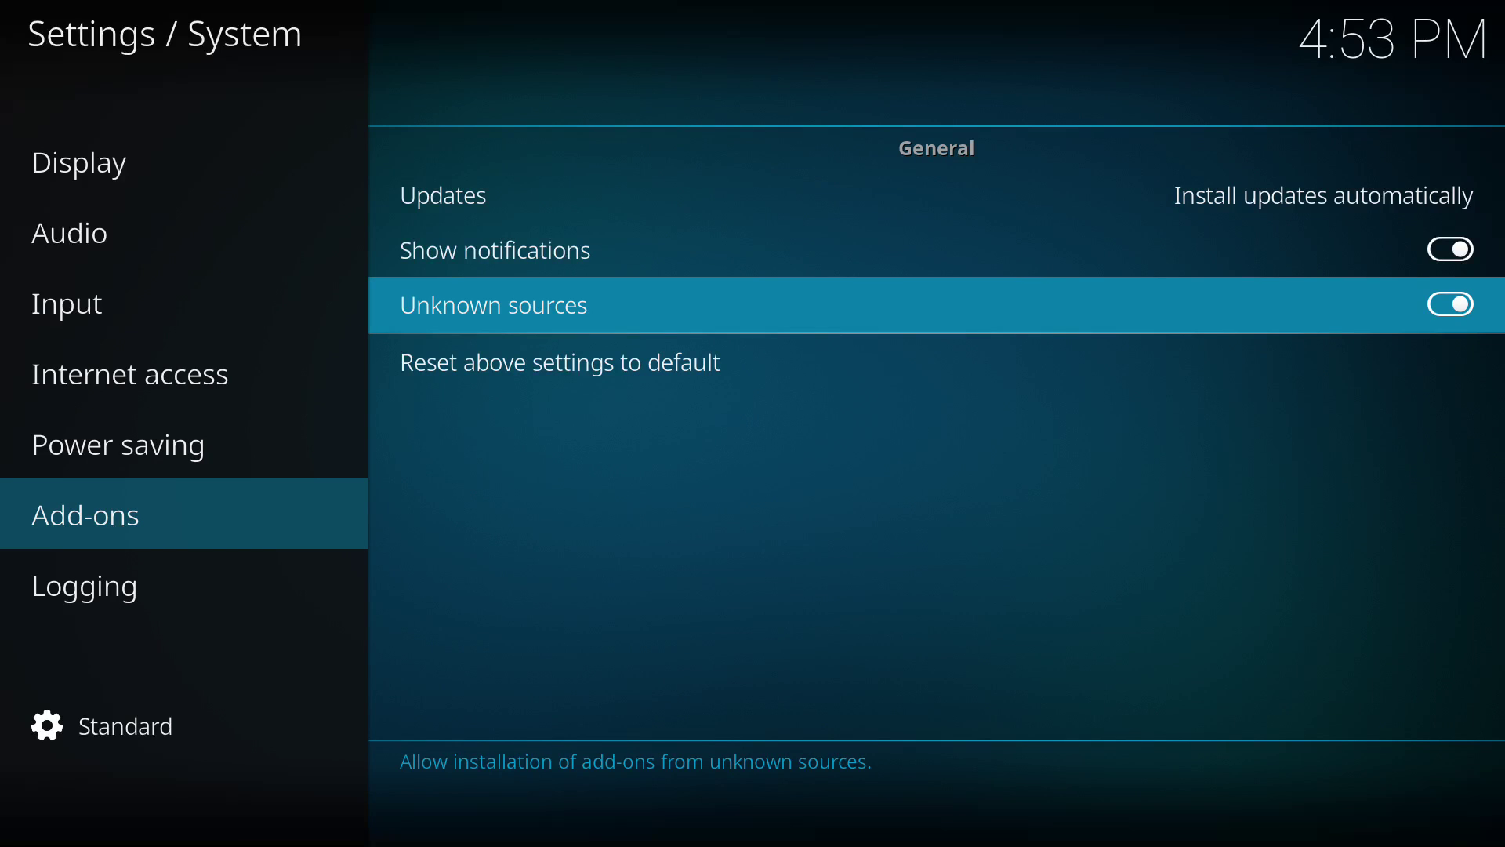
Install plugin.video.dimitv.zip from the Dimi source via Install from zip file.
{"action": "key", "text": "Escape"}
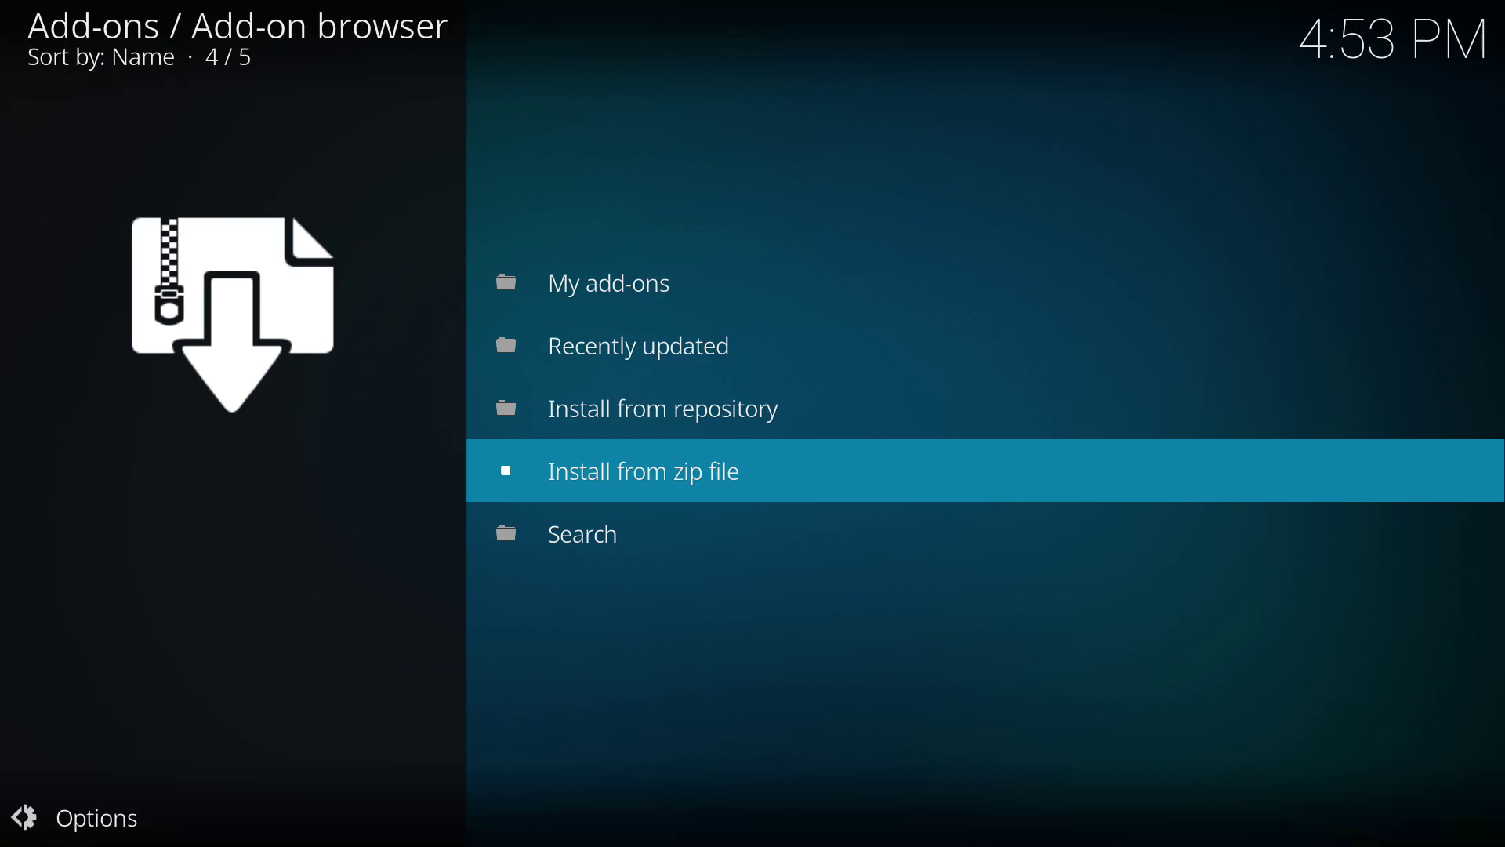
{"action": "key", "text": "Return"}
{"action": "key", "text": "Down"}
{"action": "key", "text": "Up"}
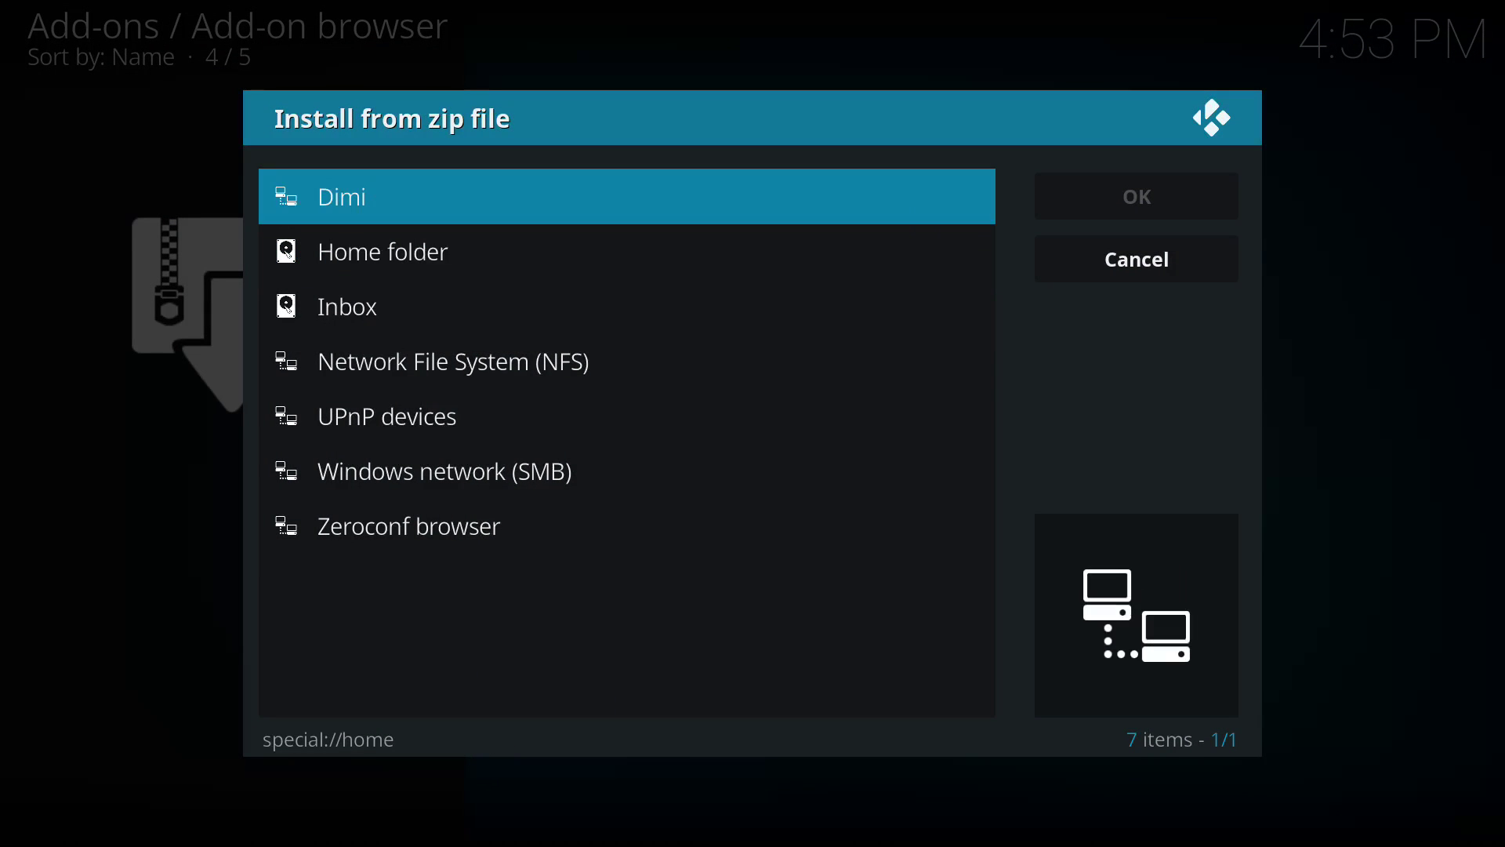
{"action": "key", "text": "Return"}
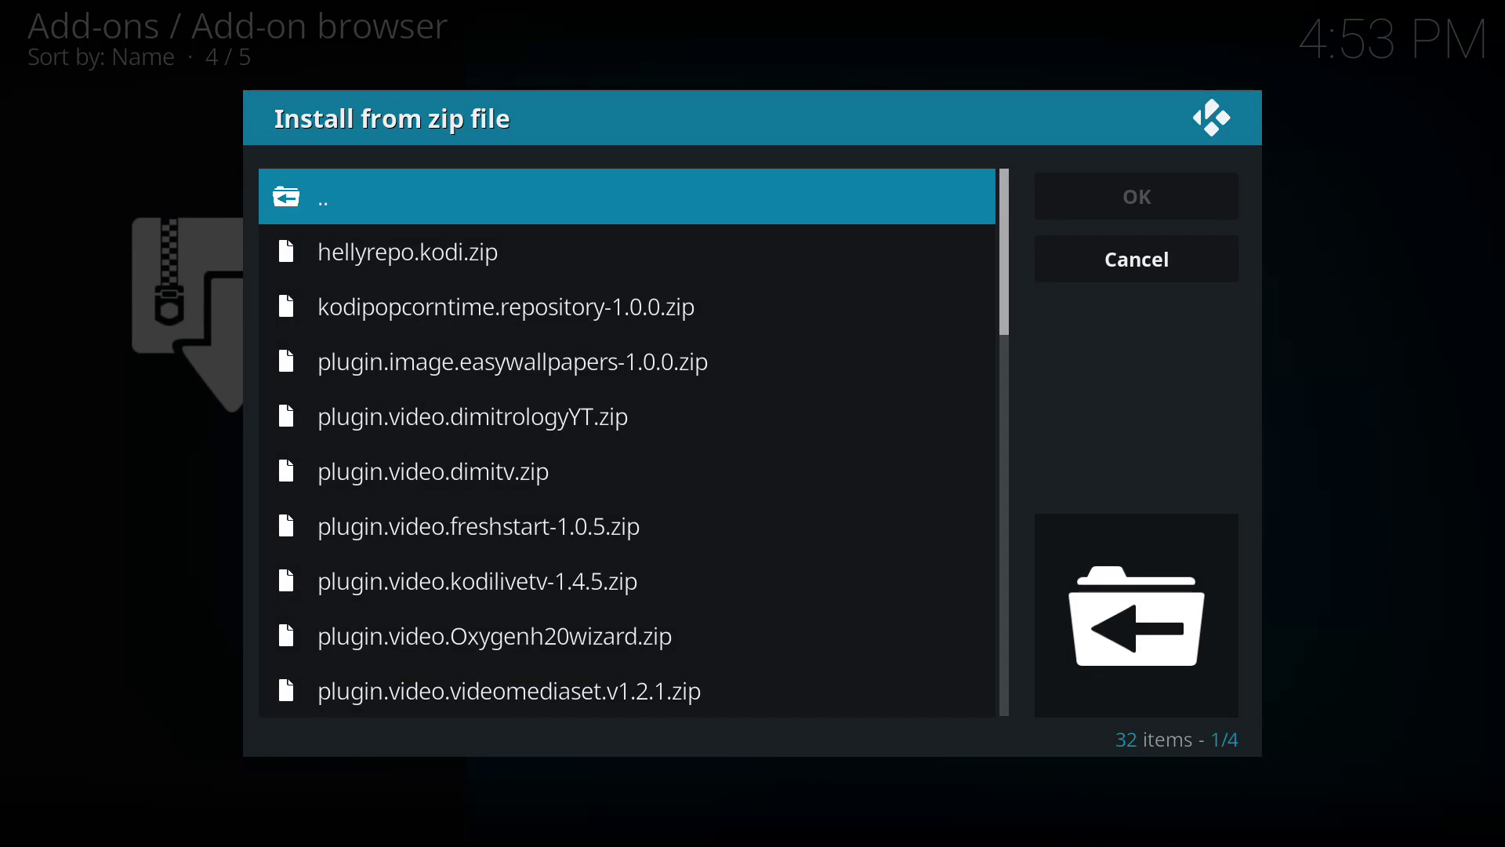
{"action": "key", "text": "Down"}
{"action": "key", "text": "Down"}
{"action": "key", "text": "Down"}
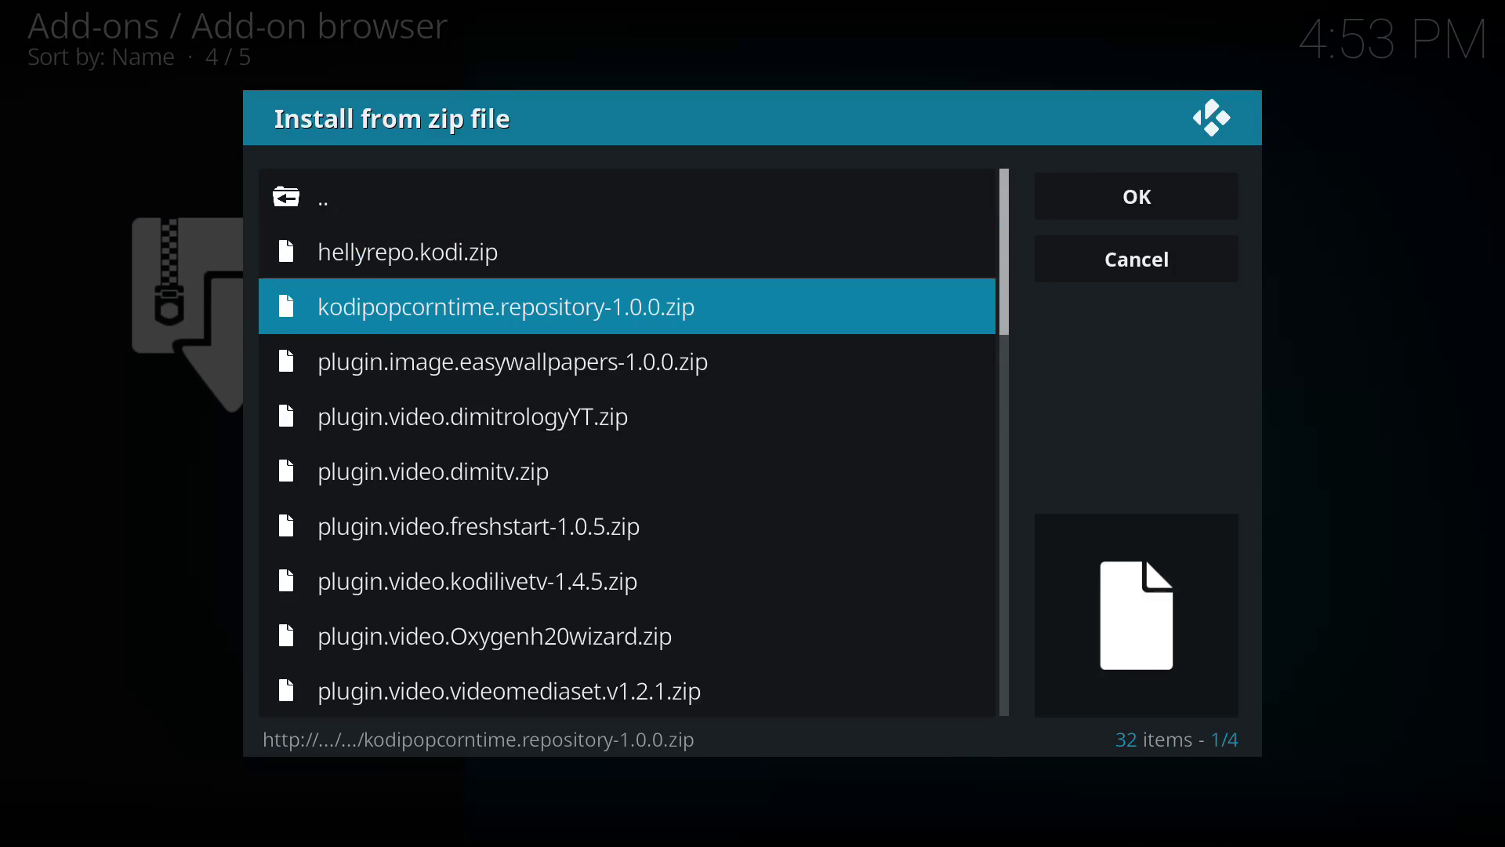
{"action": "key", "text": "Down"}
{"action": "key", "text": "Down"}
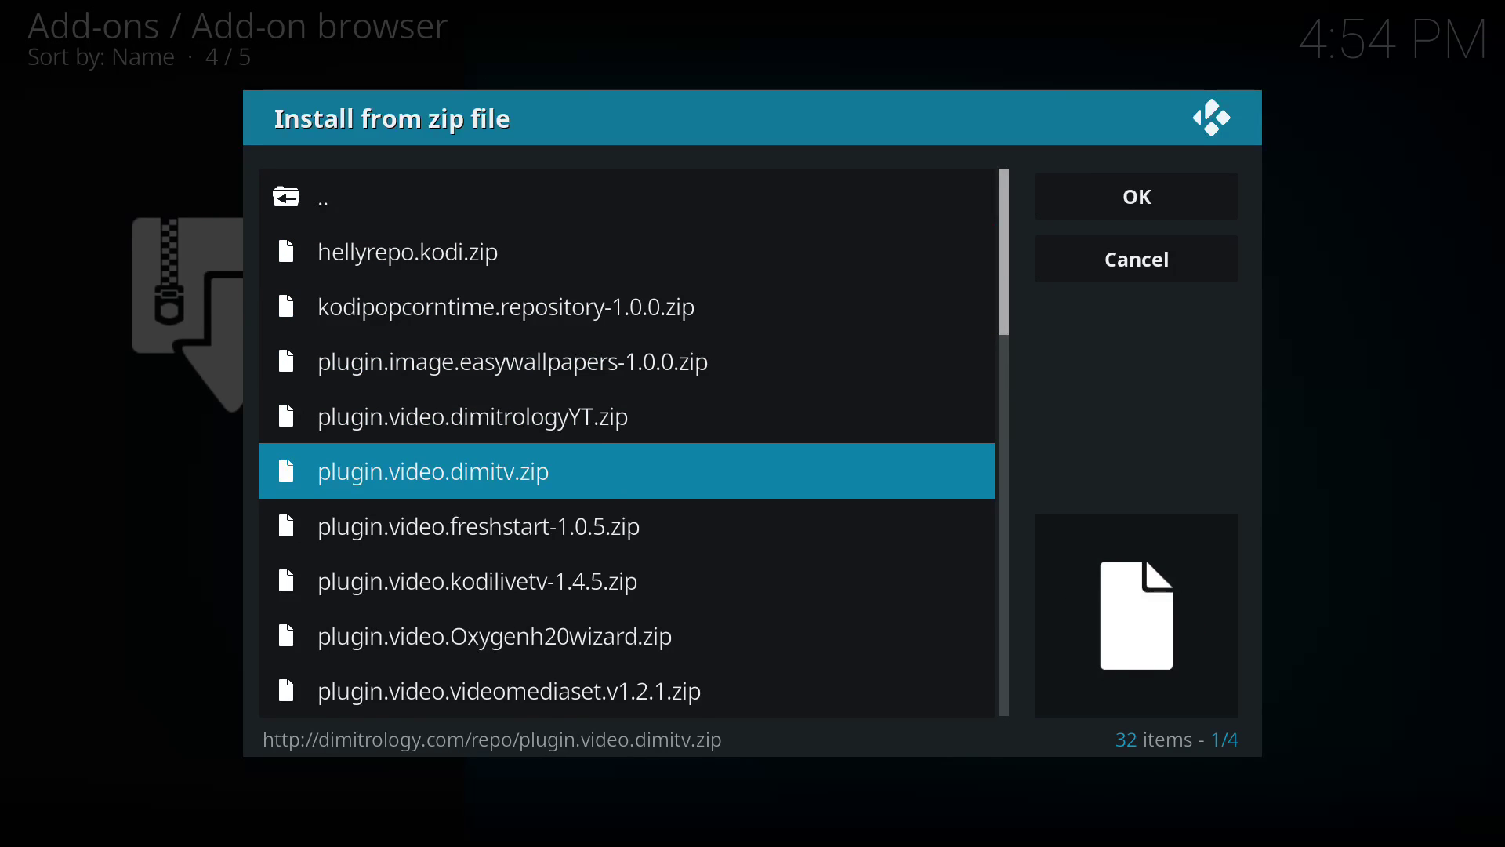
{"action": "key", "text": "Return"}
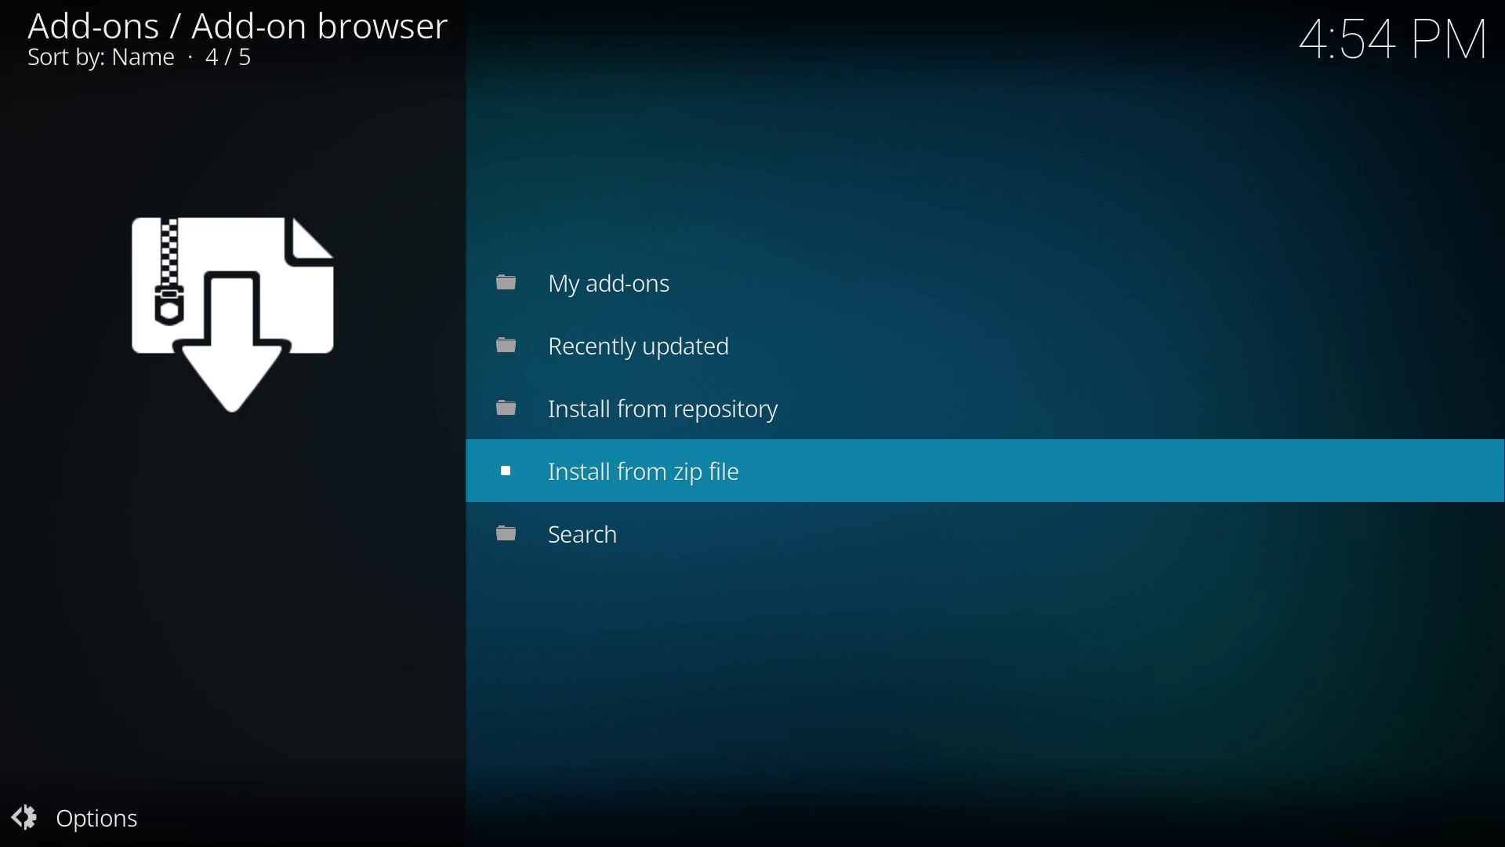
Open DIMITROLOGY TV from My add-ons > Program add-ons and launch the wizard.
{"action": "key", "text": "Up"}
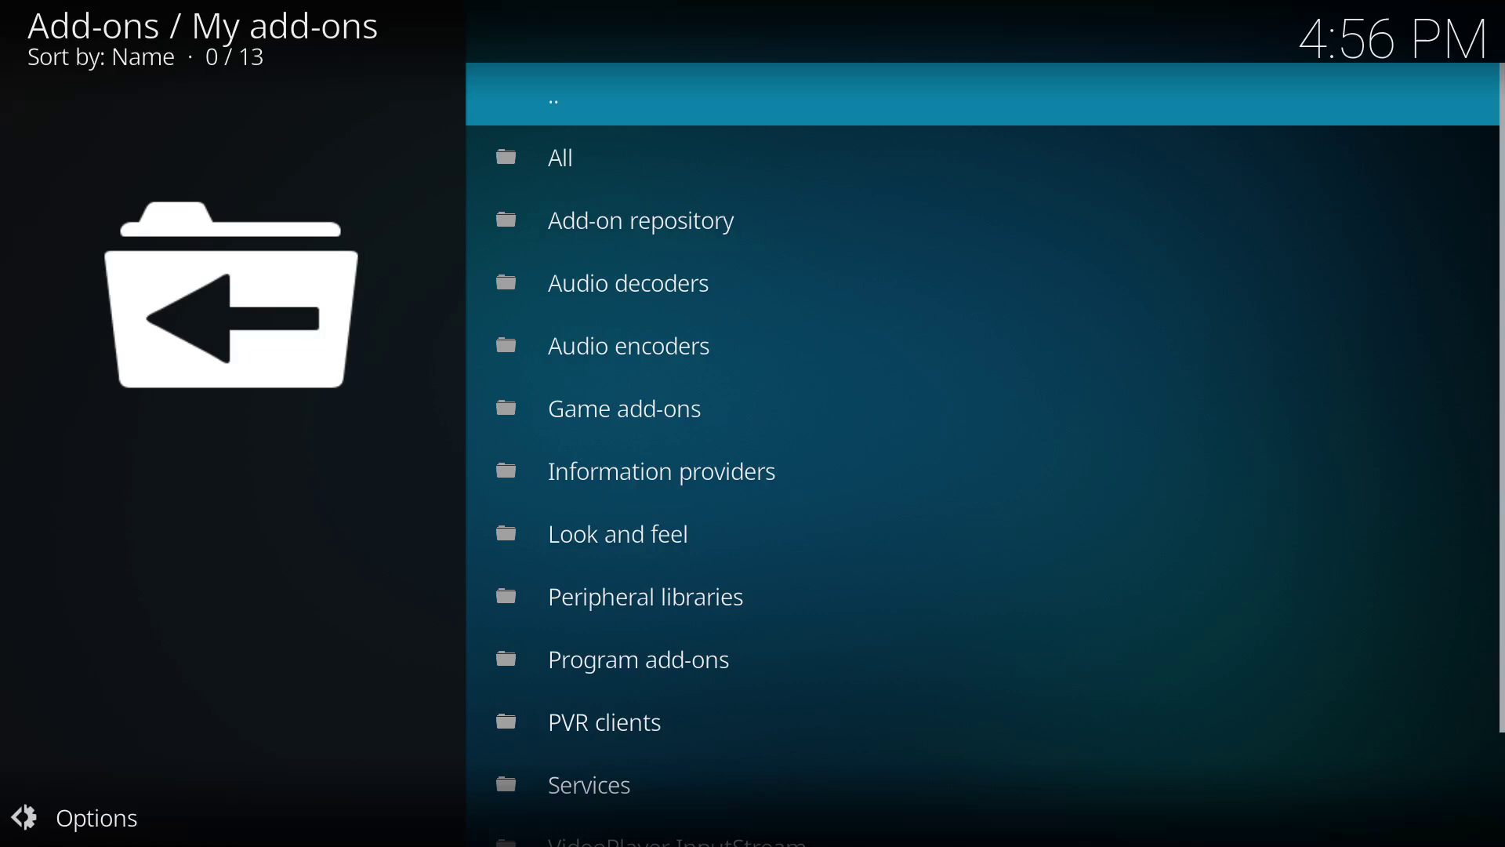
{"action": "key", "text": "Up"}
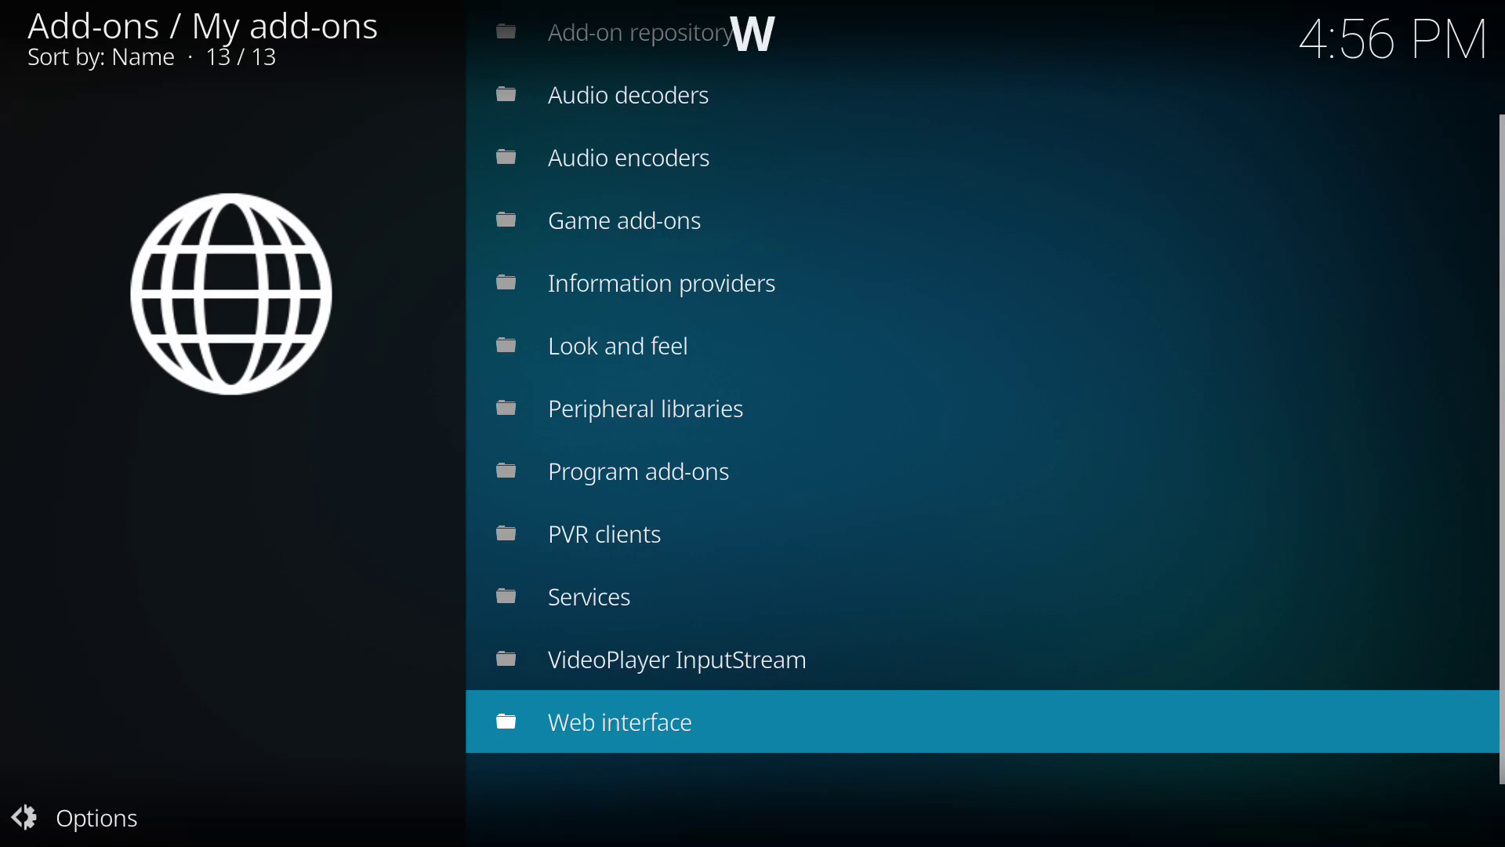
{"action": "key", "text": "Up"}
{"action": "key", "text": "Up"}
{"action": "key", "text": "Up"}
{"action": "key", "text": "Up"}
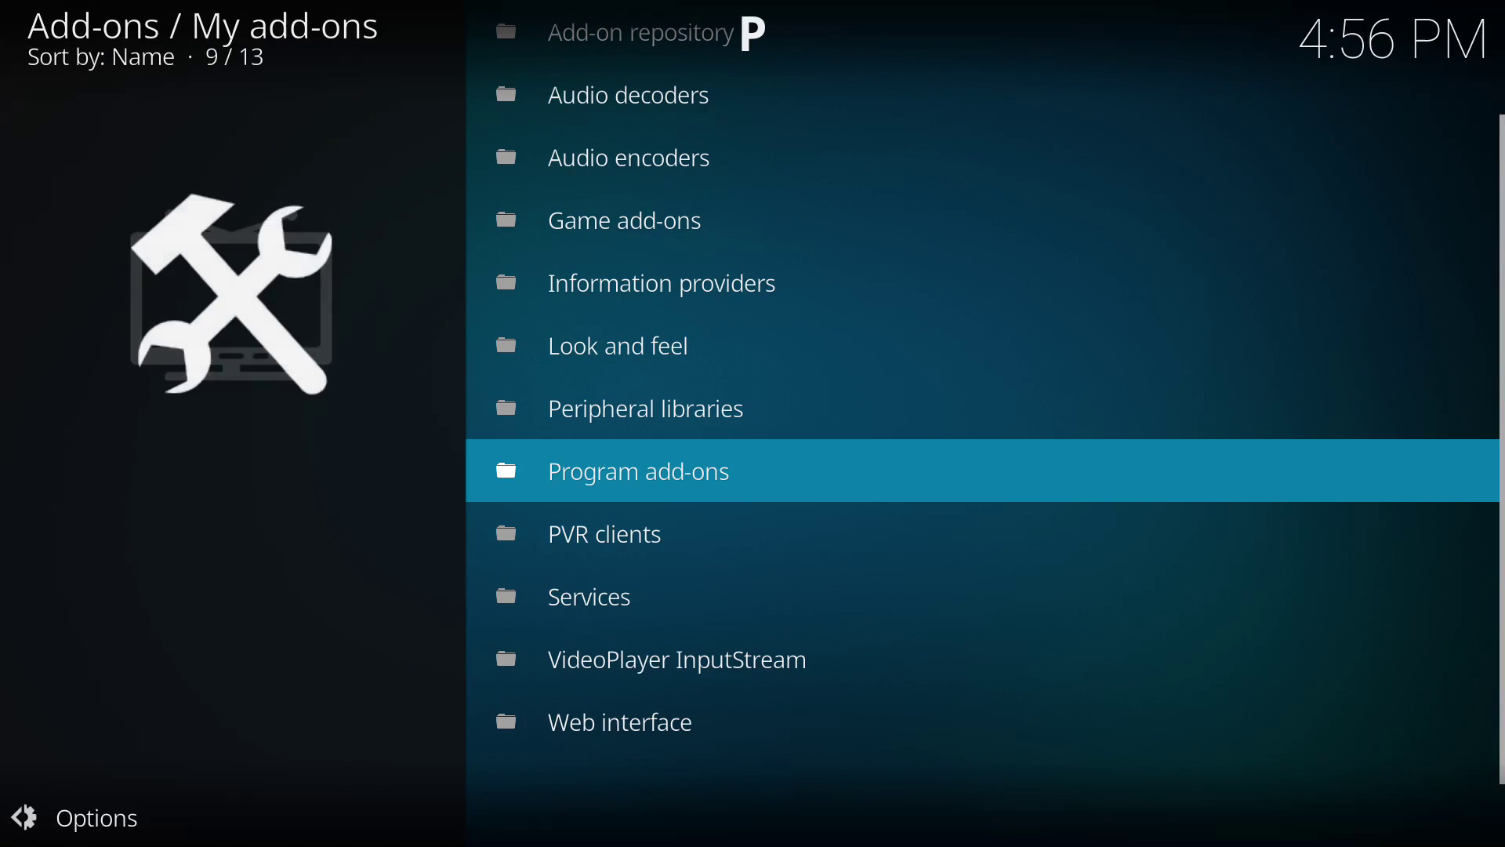
{"action": "key", "text": "Return"}
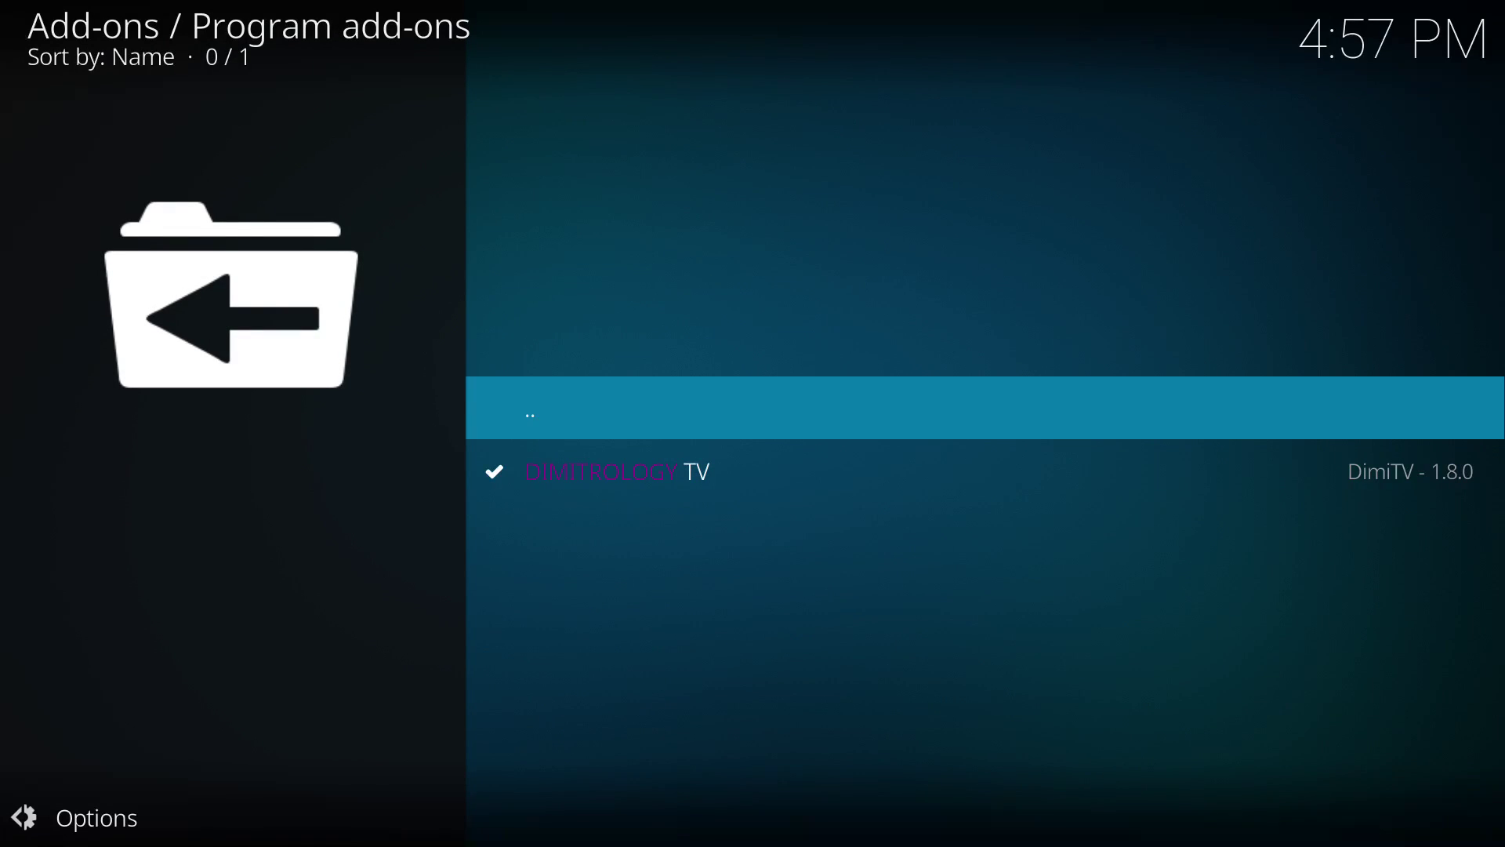
{"action": "key", "text": "Down"}
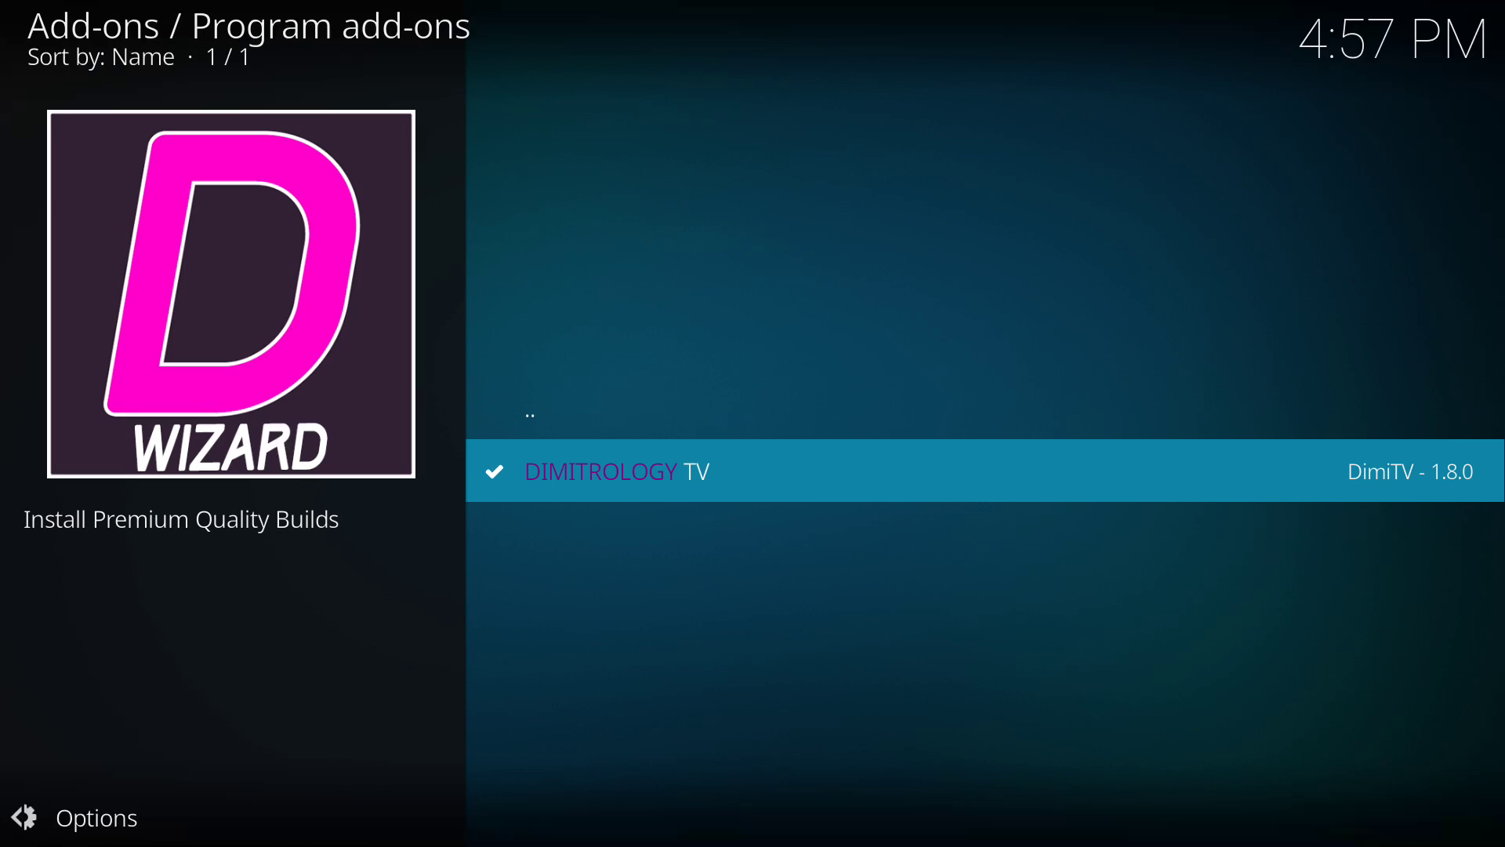
{"action": "key", "text": "Return"}
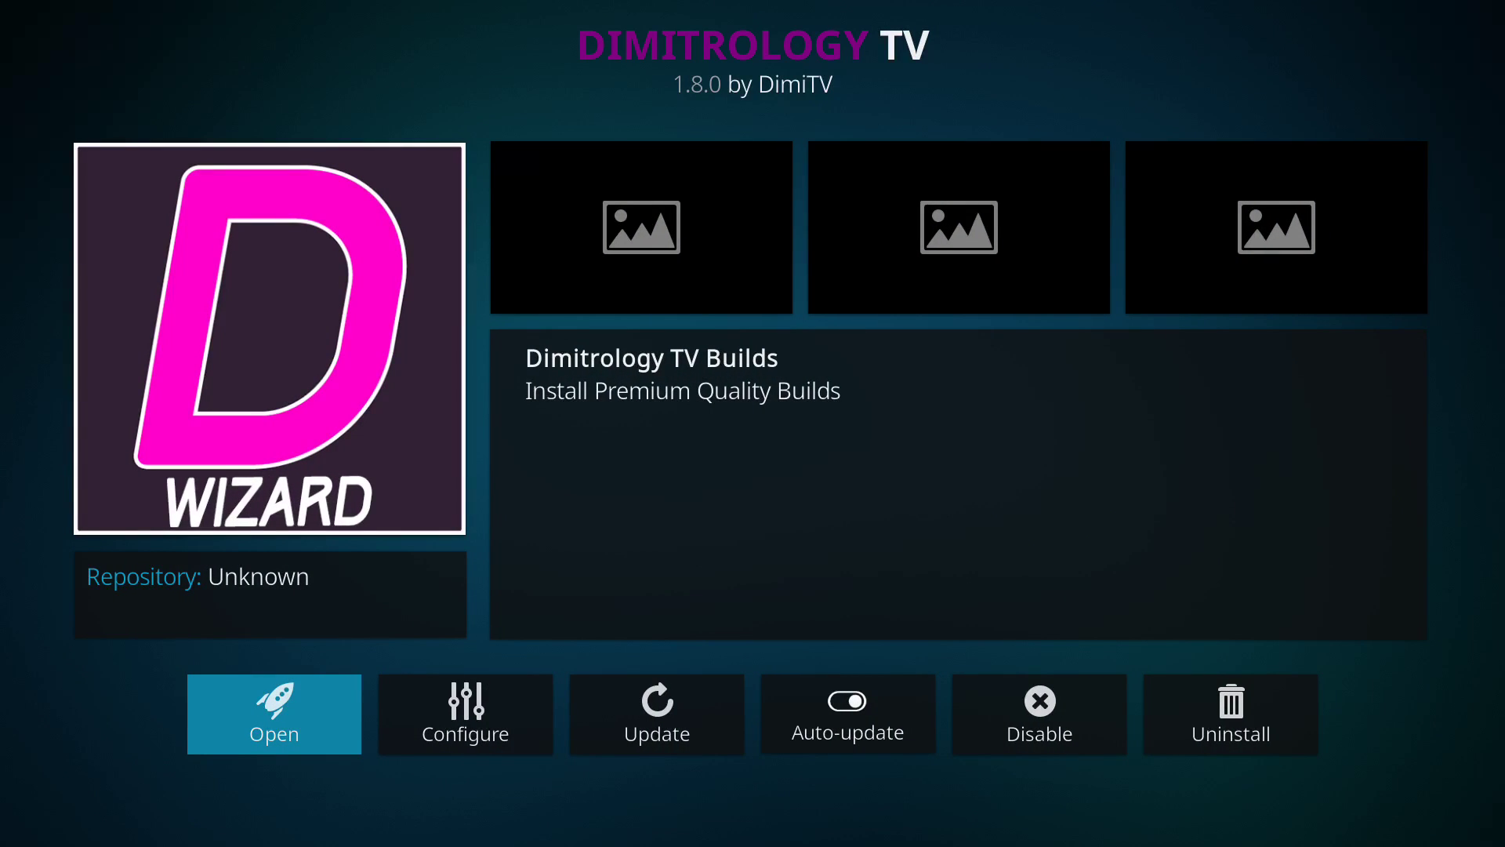
{"action": "key", "text": "Return"}
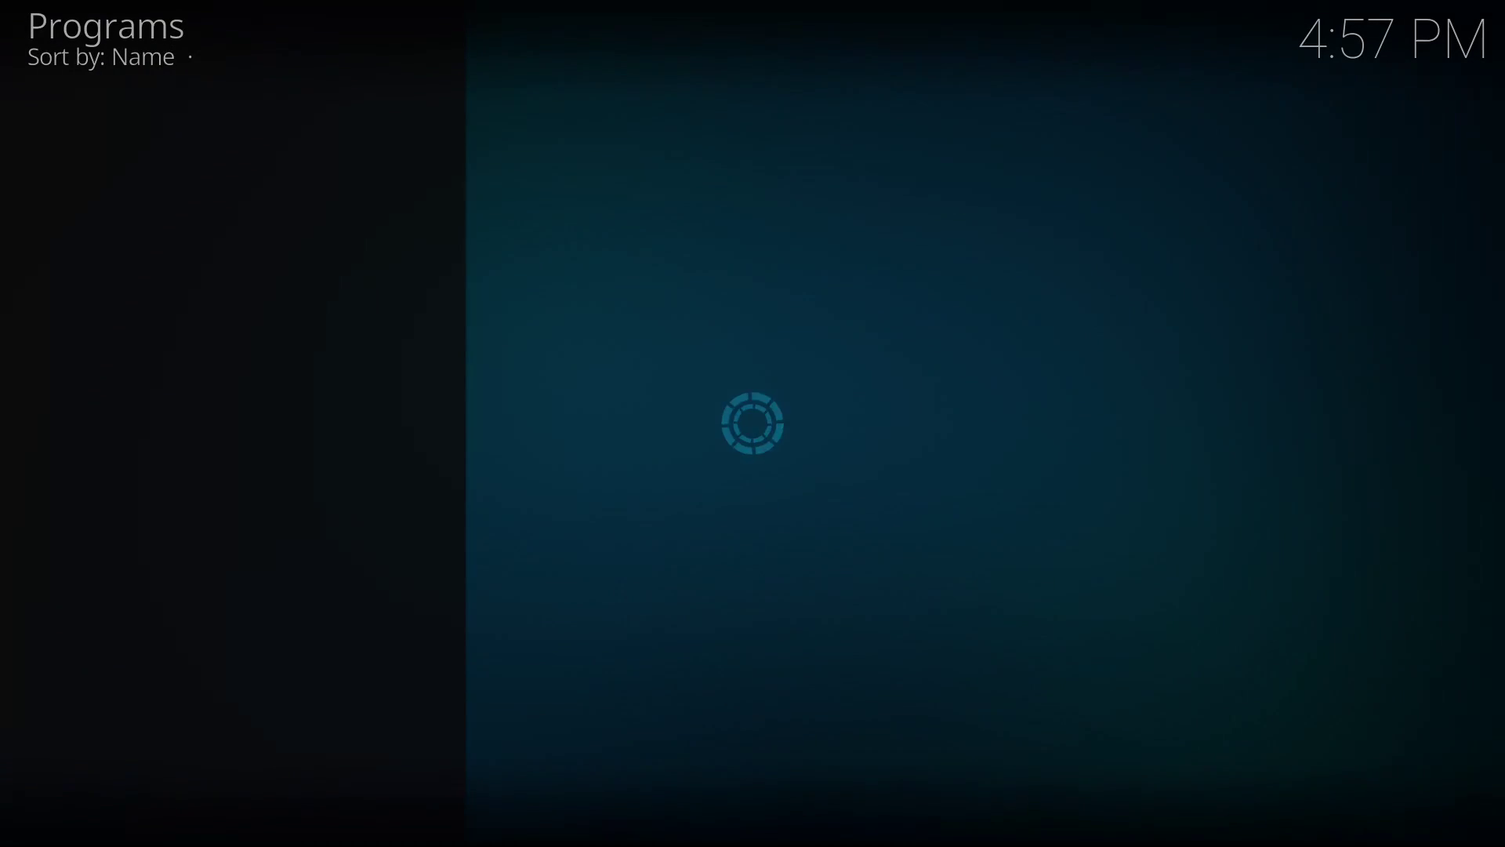
{"action": "key", "text": "Down"}
{"action": "key", "text": "Down"}
{"action": "key", "text": "Down"}
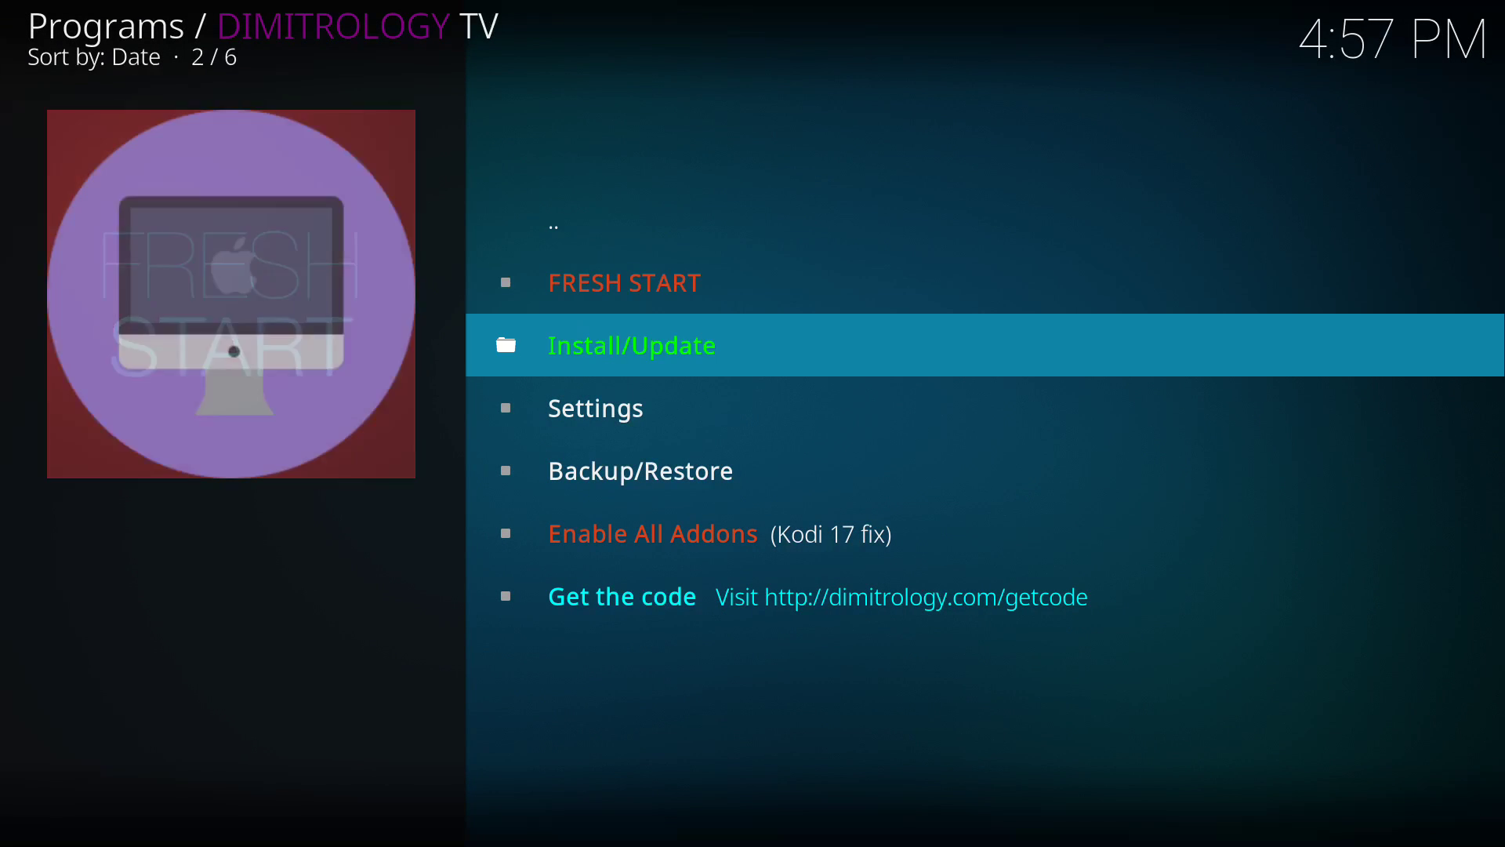
Enter the wizard's access code in the Code setting and save the settings.
{"action": "key", "text": "Return"}
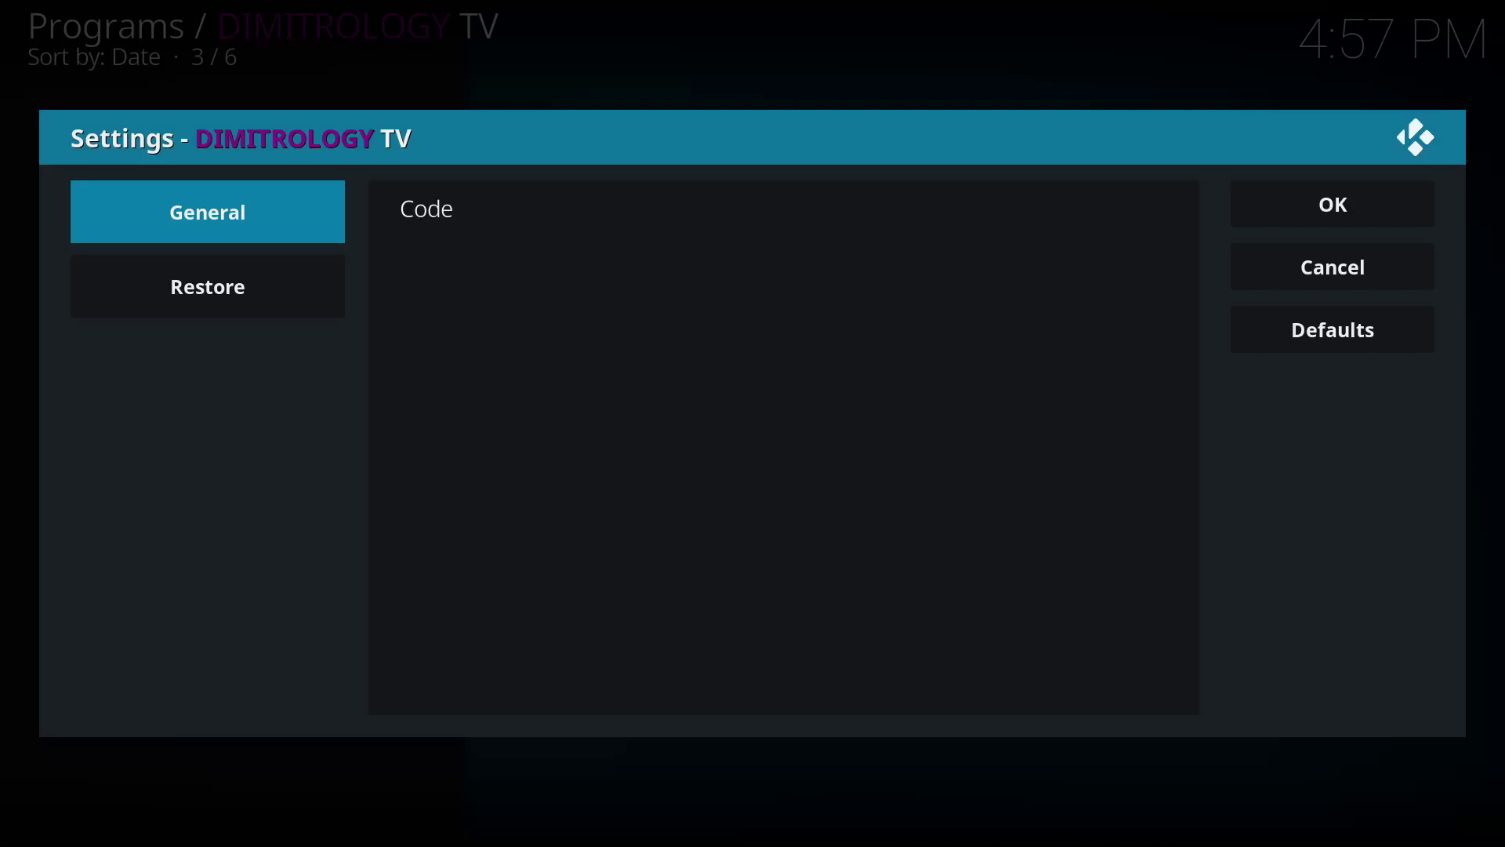
{"action": "key", "text": "Right"}
{"action": "key", "text": "Right"}
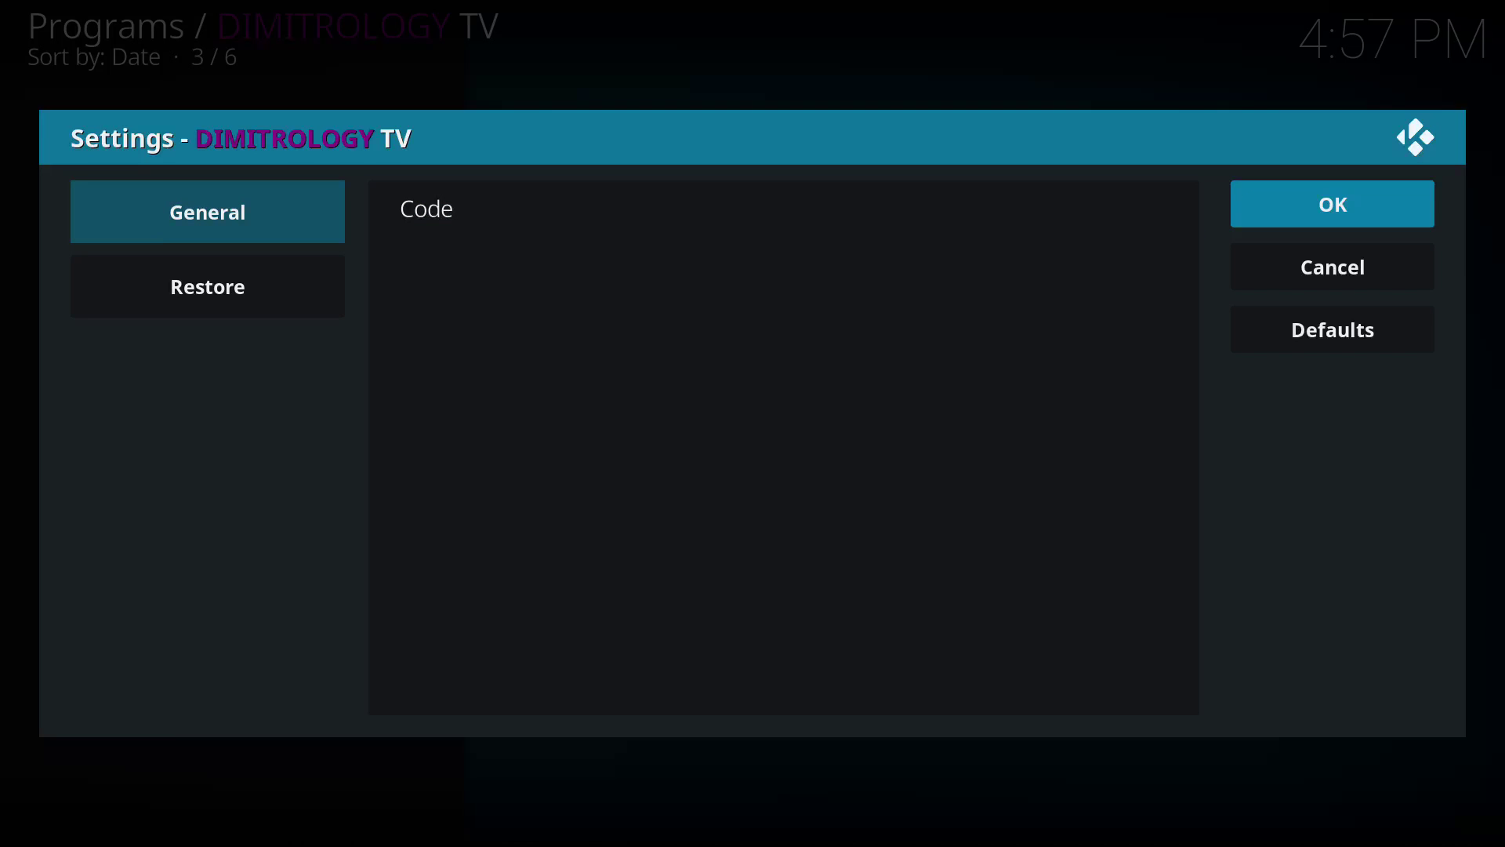
{"action": "key", "text": "Left"}
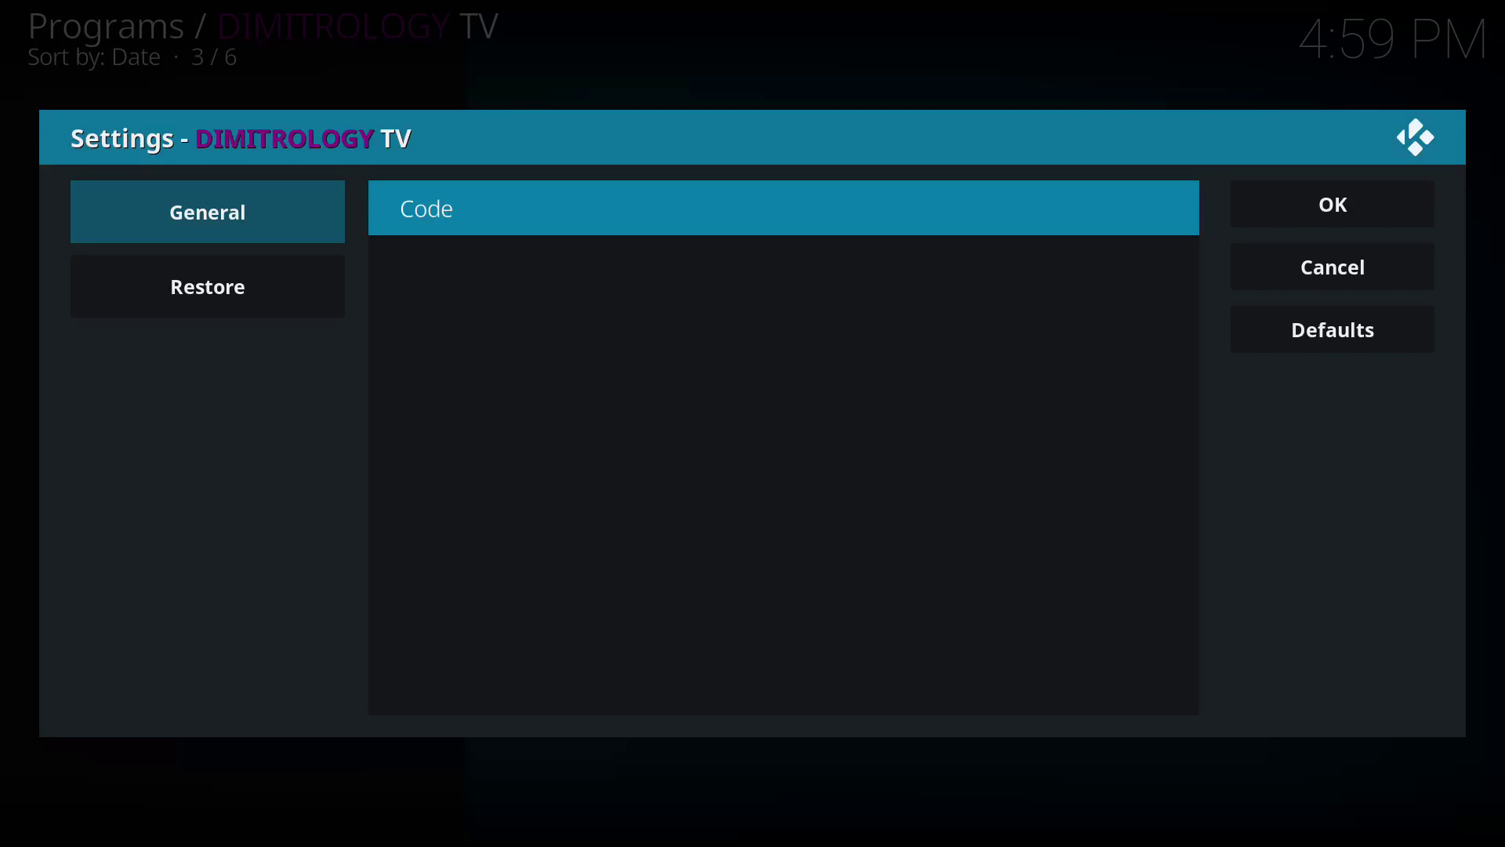
{"action": "key", "text": "Return"}
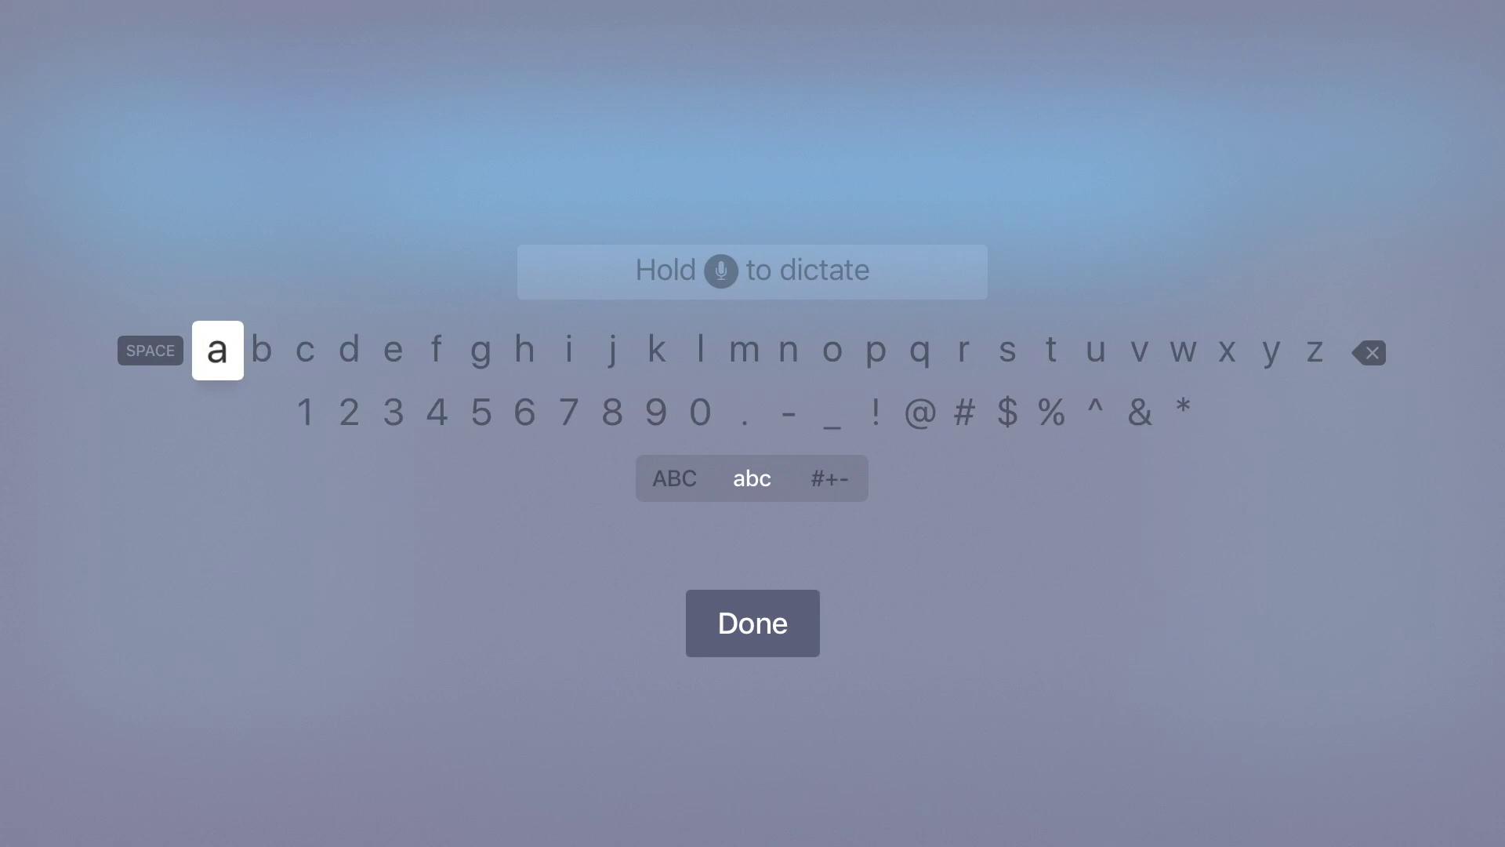
{"action": "type", "text": "01"}
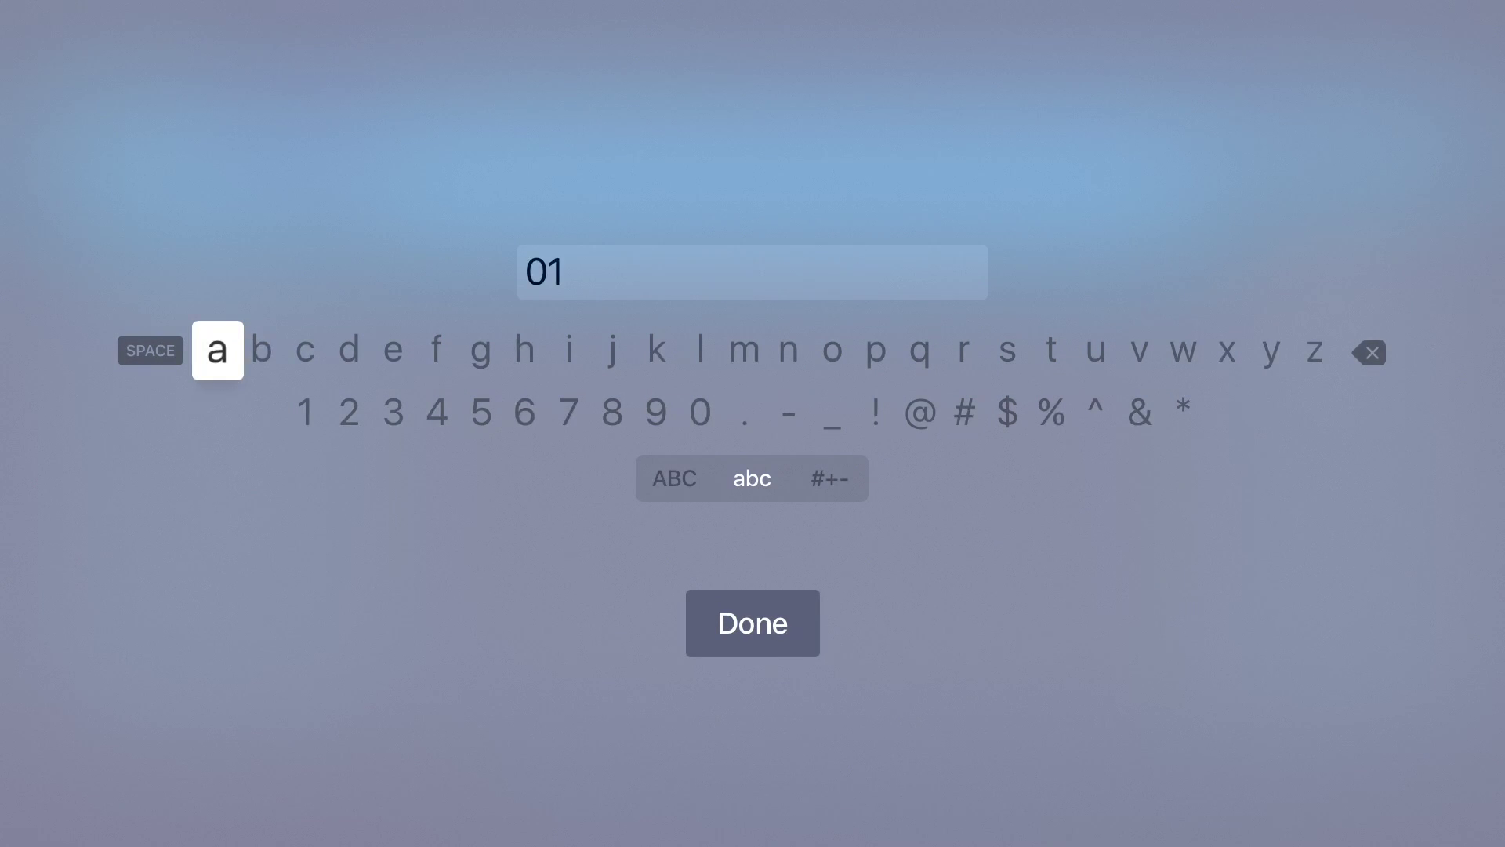
{"action": "type", "text": "5869"}
{"action": "key", "text": "Return"}
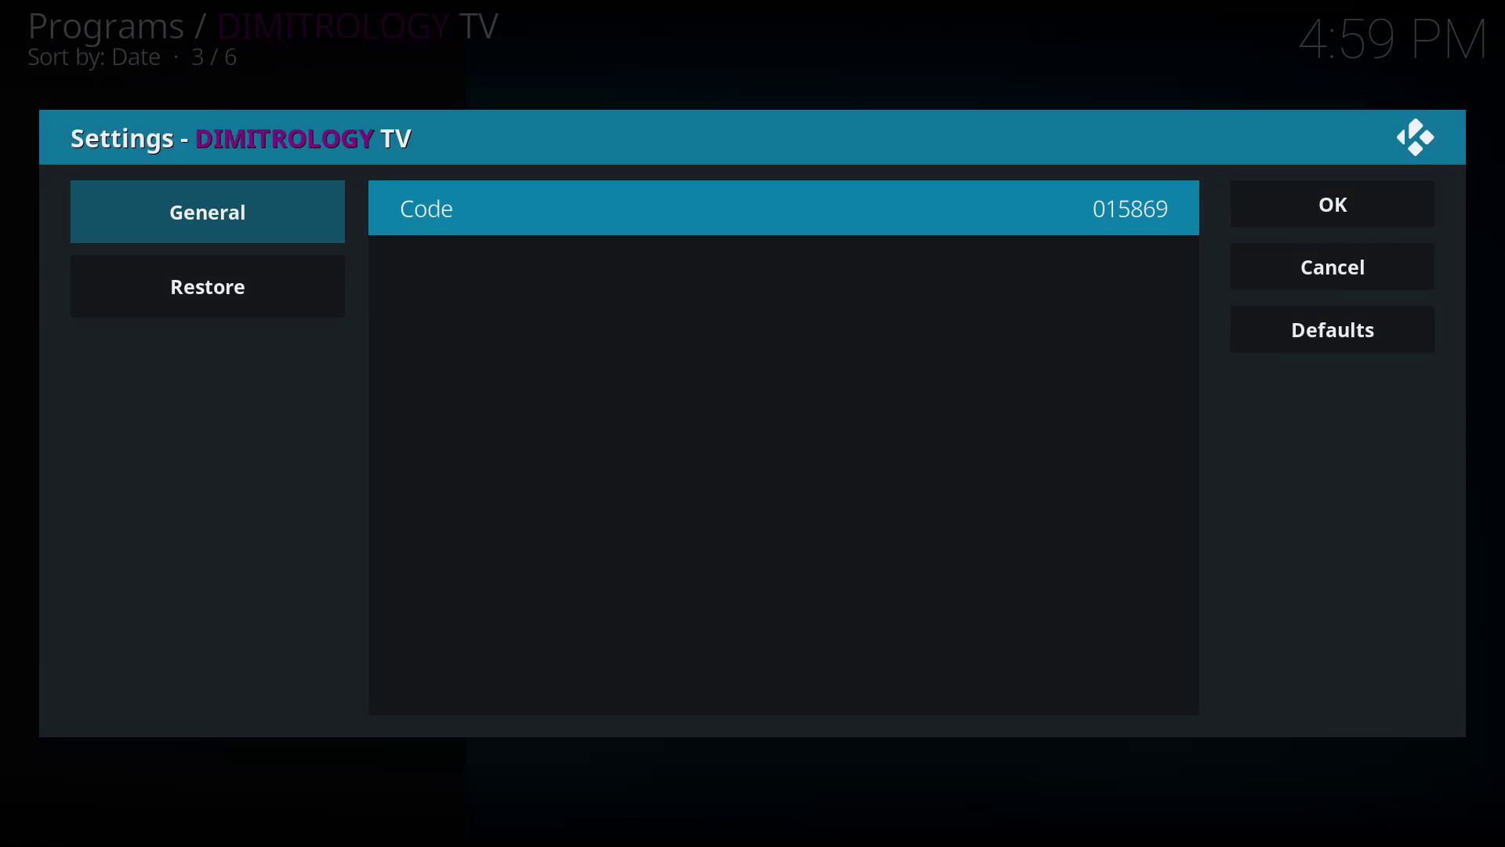
{"action": "key", "text": "Right"}
{"action": "key", "text": "Left"}
{"action": "key", "text": "Right"}
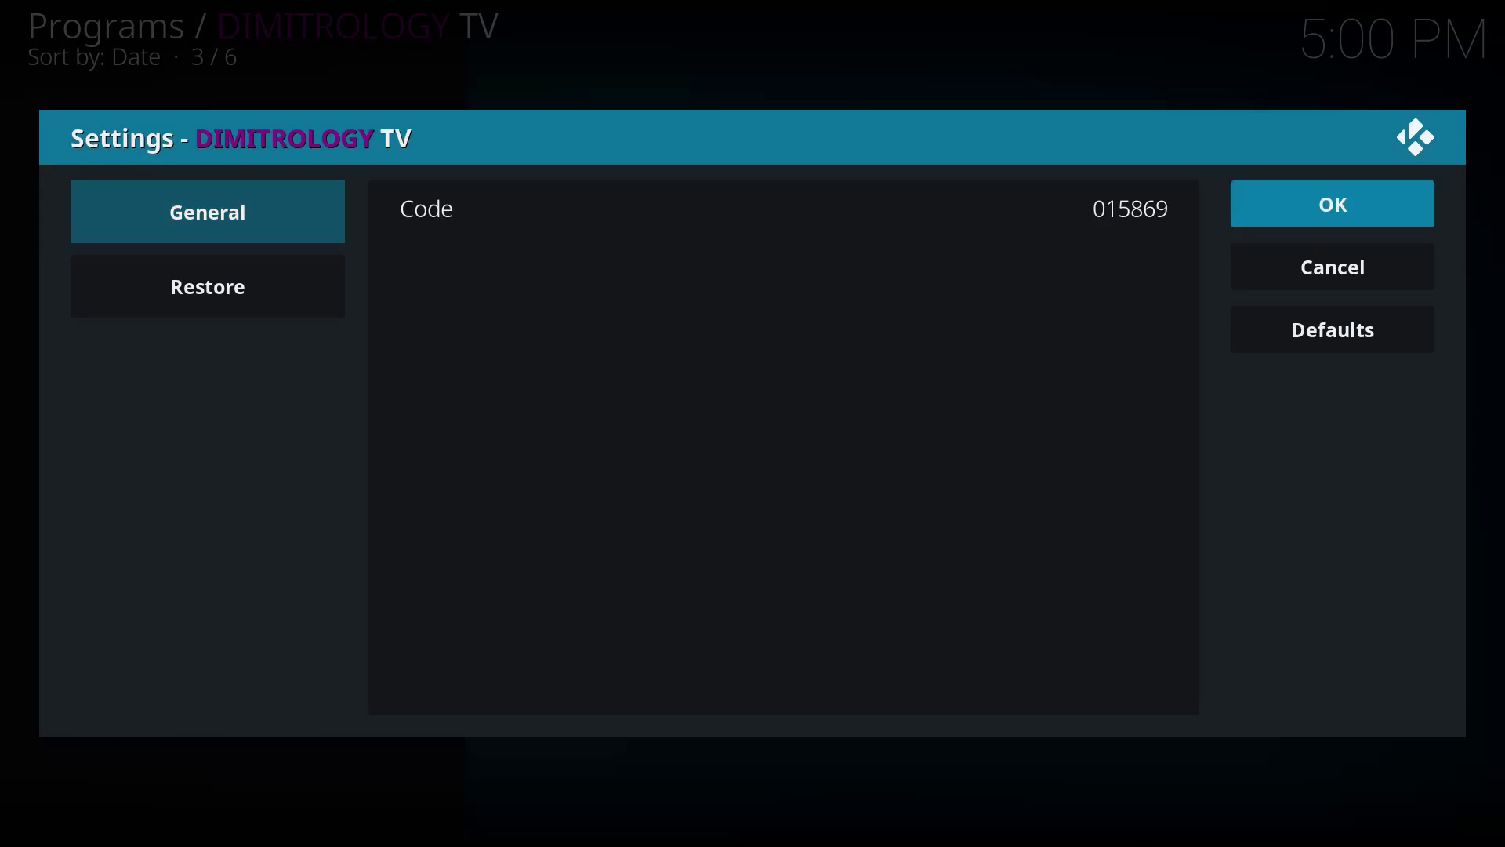
{"action": "key", "text": "Left"}
{"action": "key", "text": "Escape"}
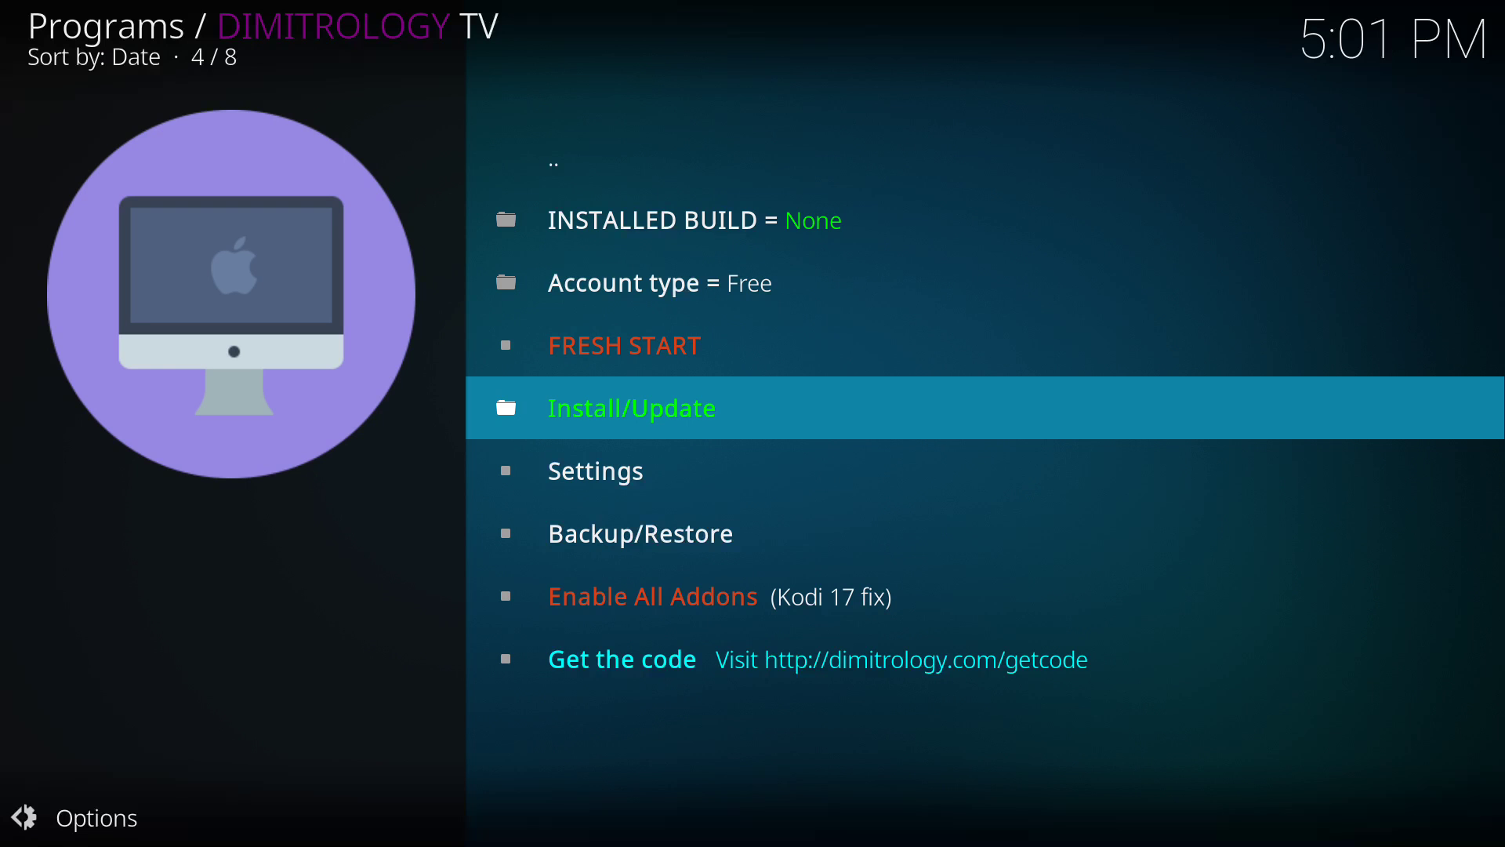
Choose SchisM TV All in One Krypton Ed under Install/Update and confirm Yes to the warning.
{"action": "key", "text": "Return"}
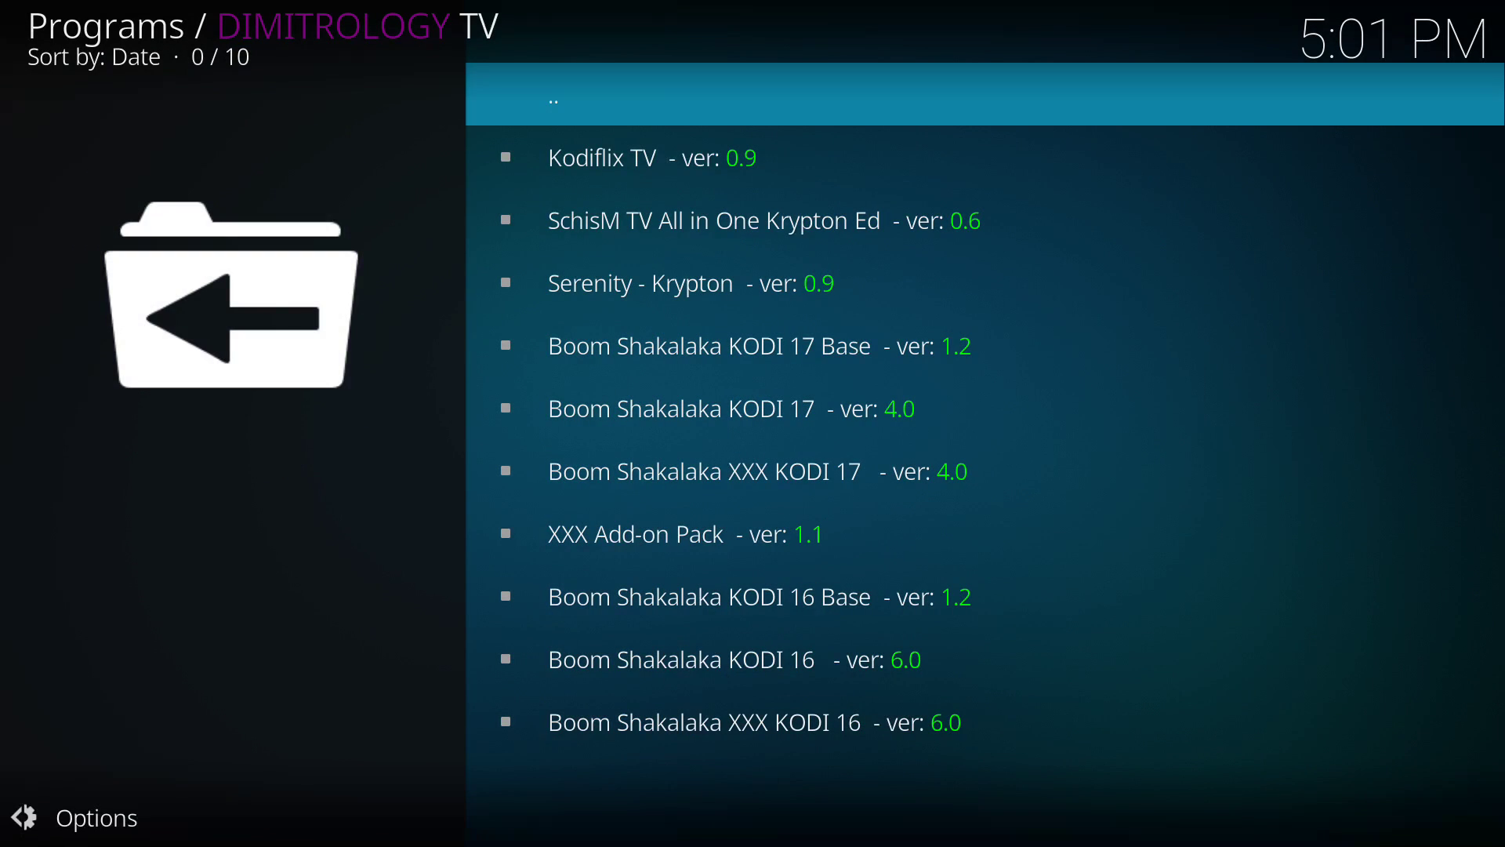
{"action": "key", "text": "Down"}
{"action": "key", "text": "Down"}
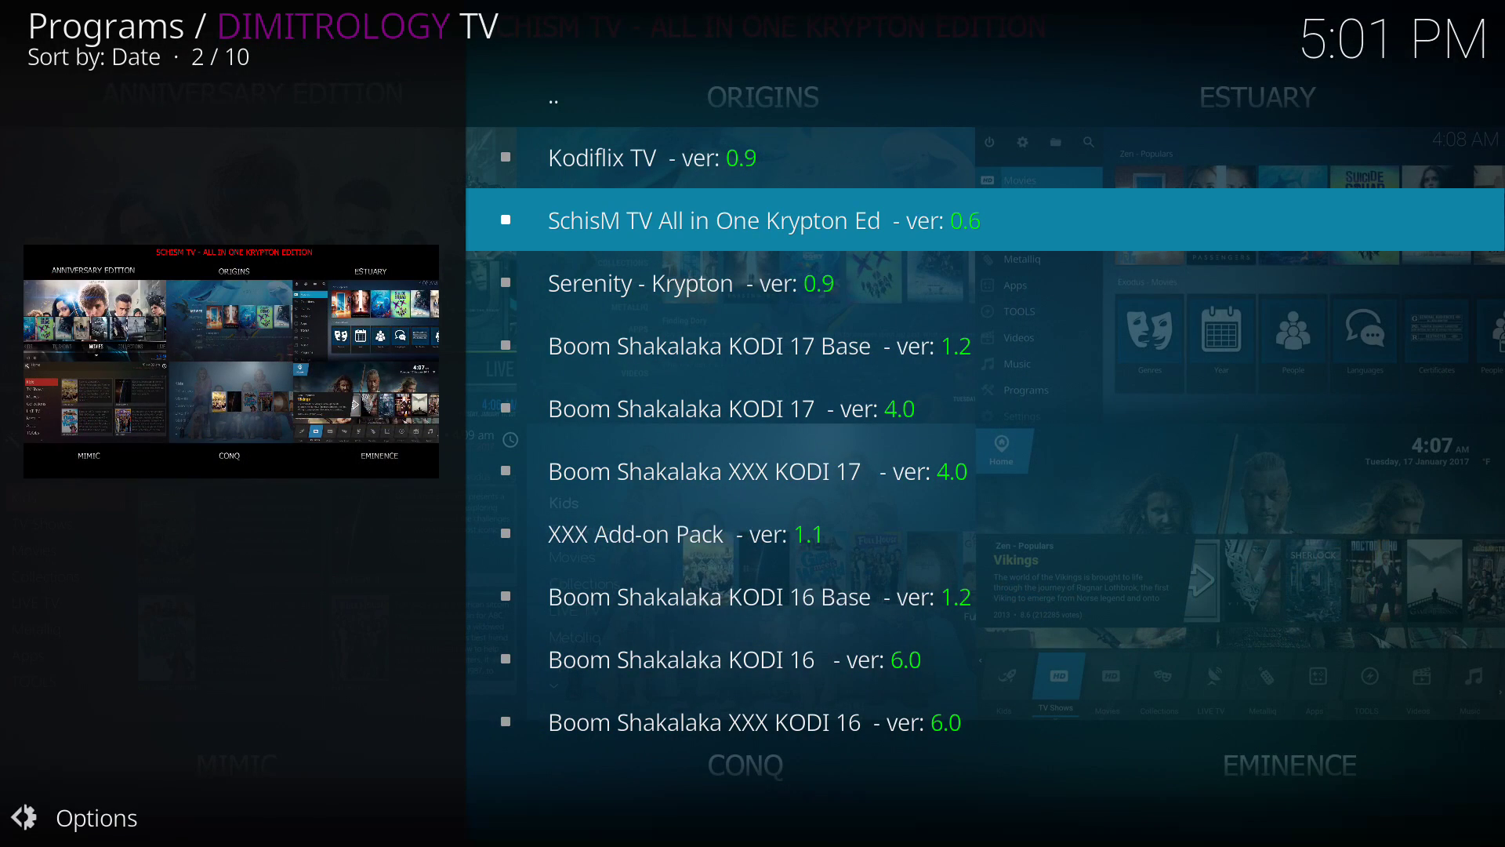
{"action": "key", "text": "Down"}
{"action": "key", "text": "Up"}
{"action": "key", "text": "Return"}
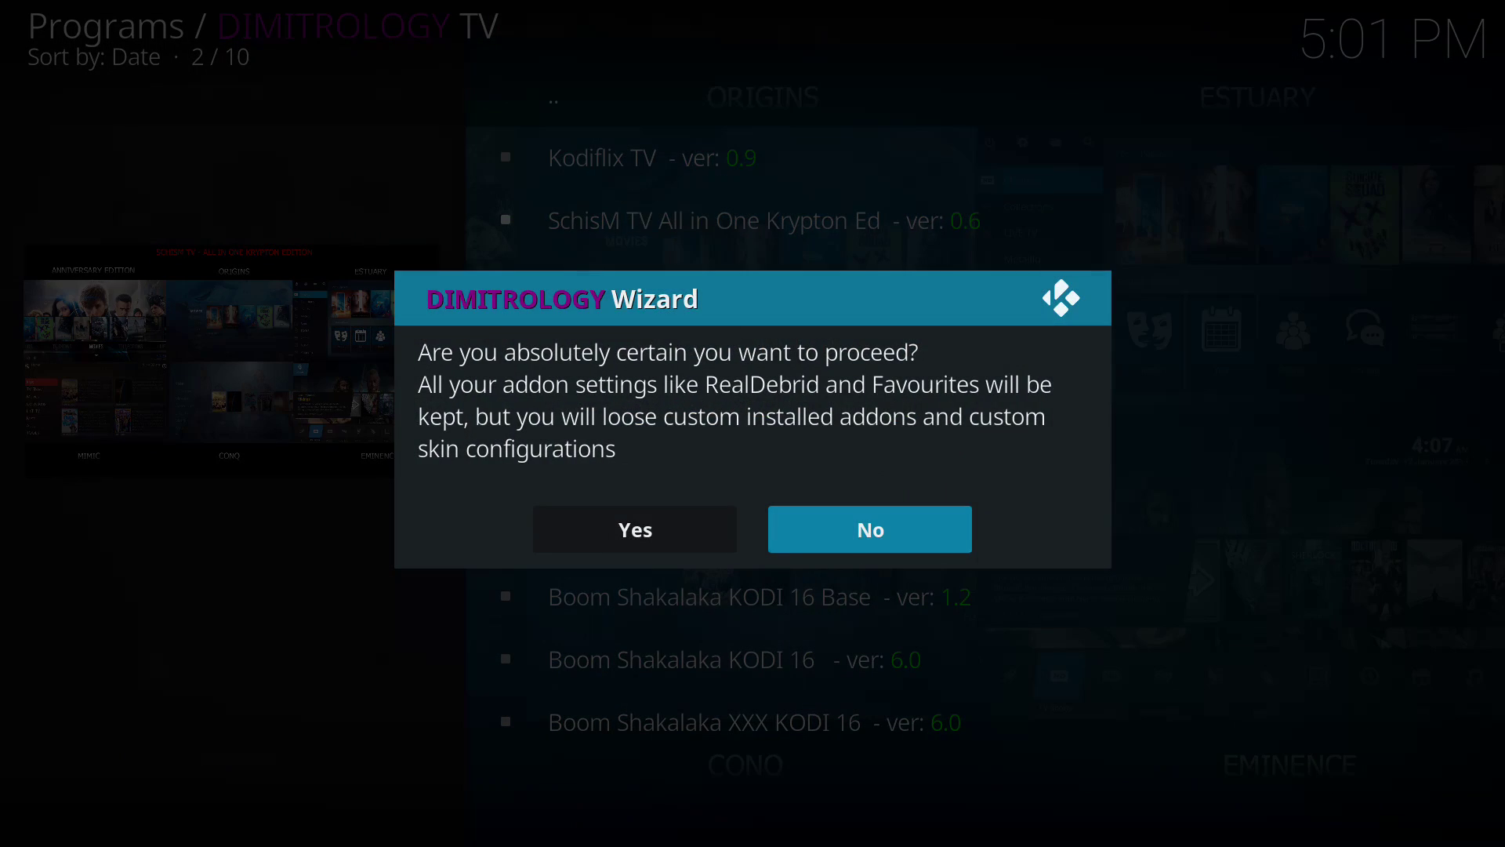
{"action": "key", "text": "Left"}
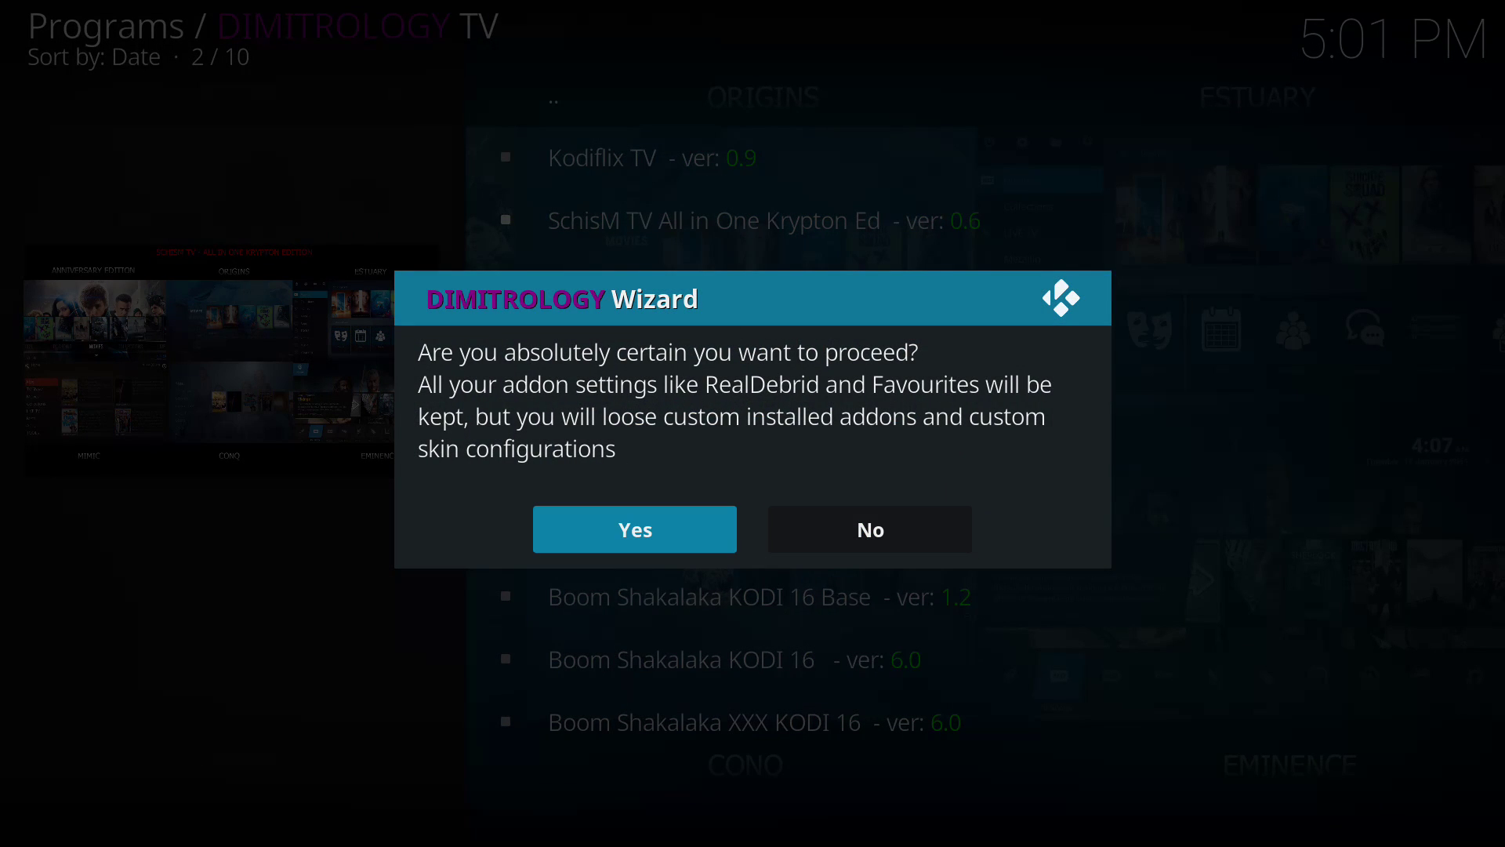
{"action": "key", "text": "Return"}
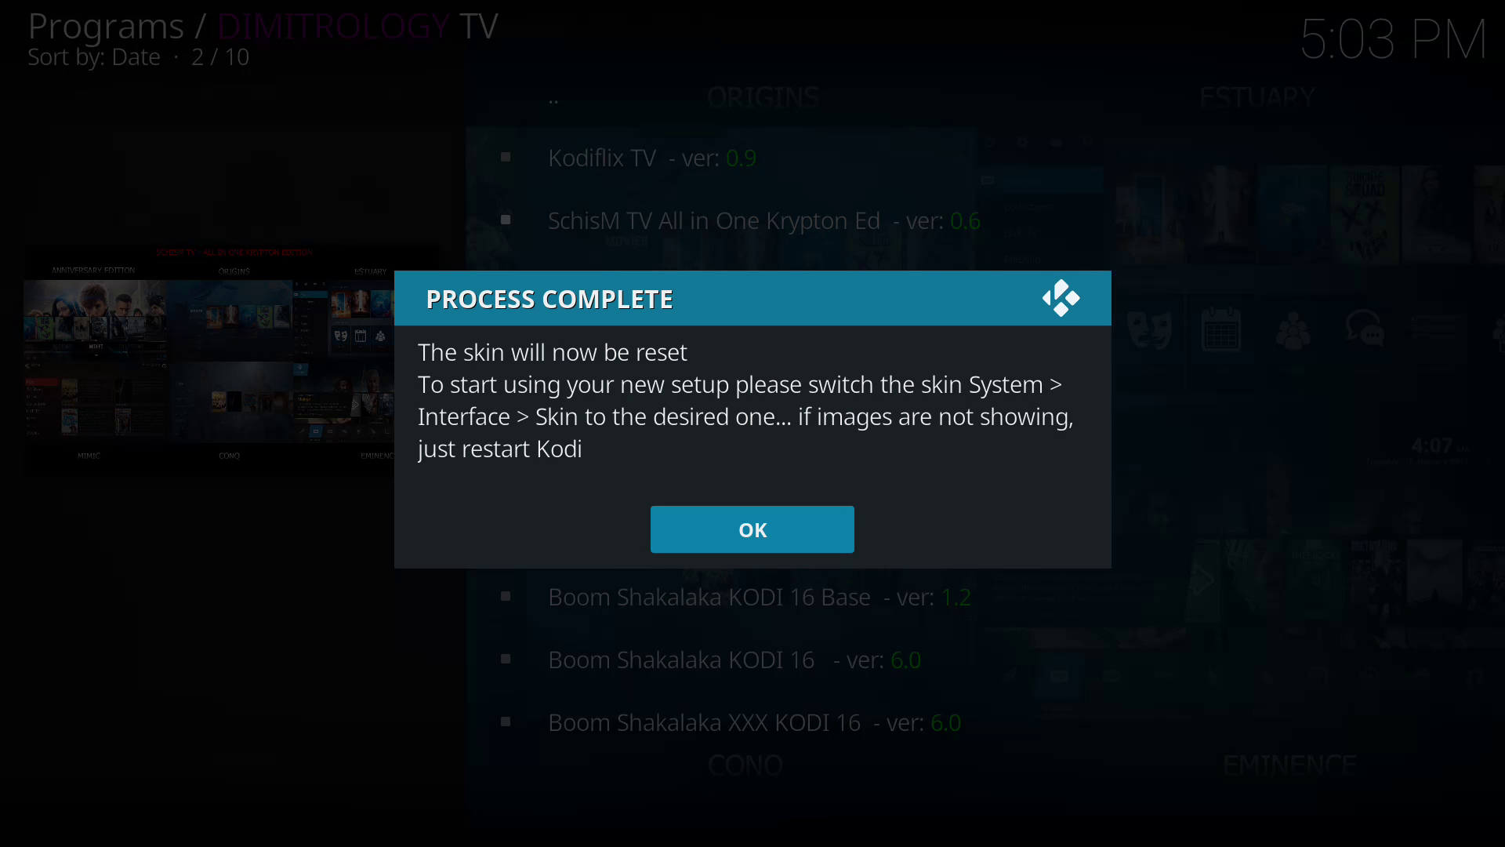
Dismiss the PROCESS COMPLETE notice and open the System settings from the home screen.
{"action": "key", "text": "Return"}
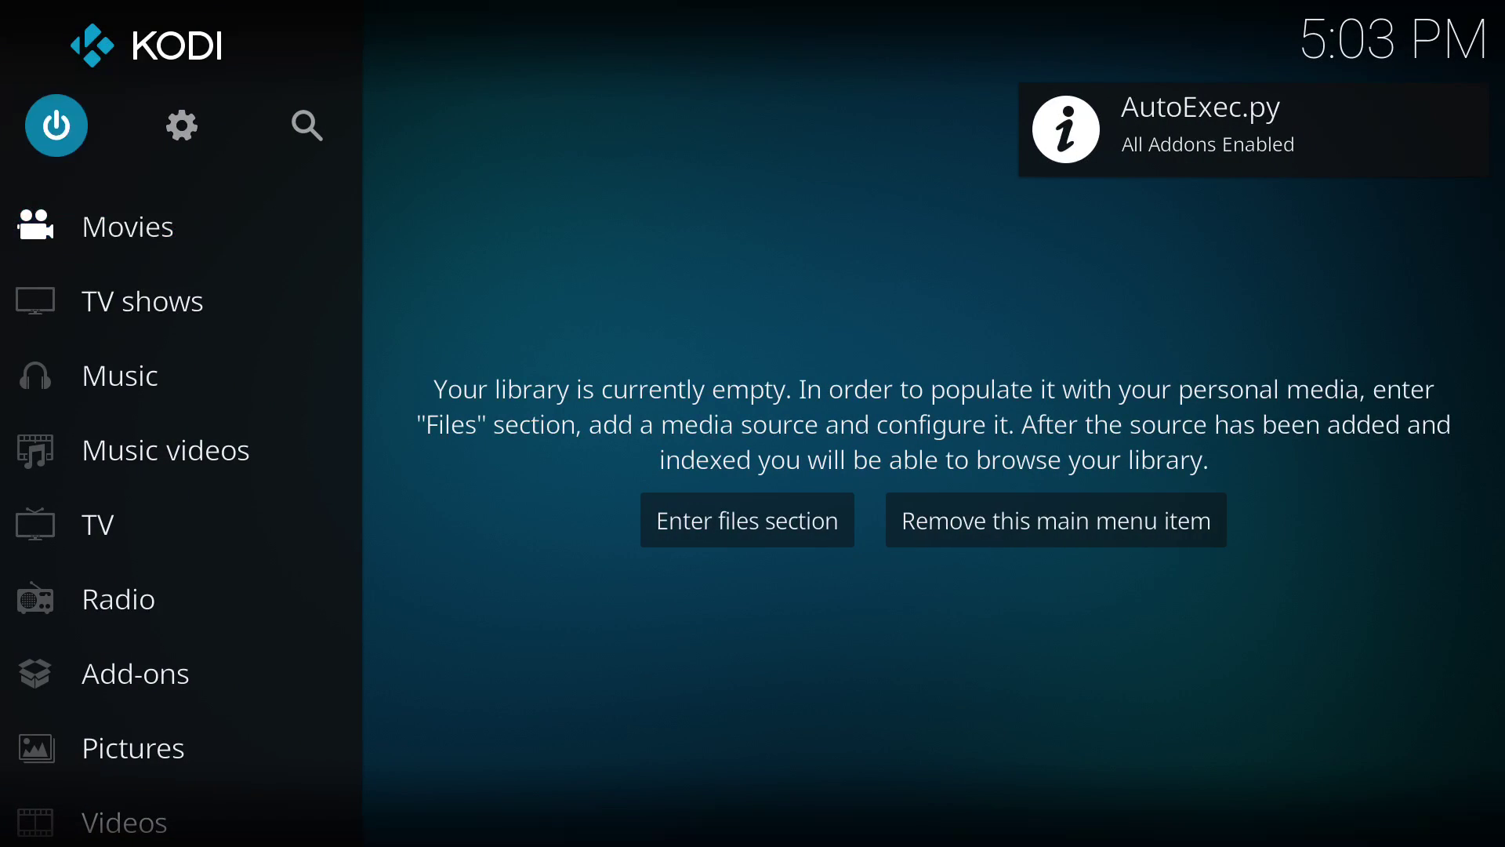
{"action": "key", "text": "Right"}
{"action": "key", "text": "Return"}
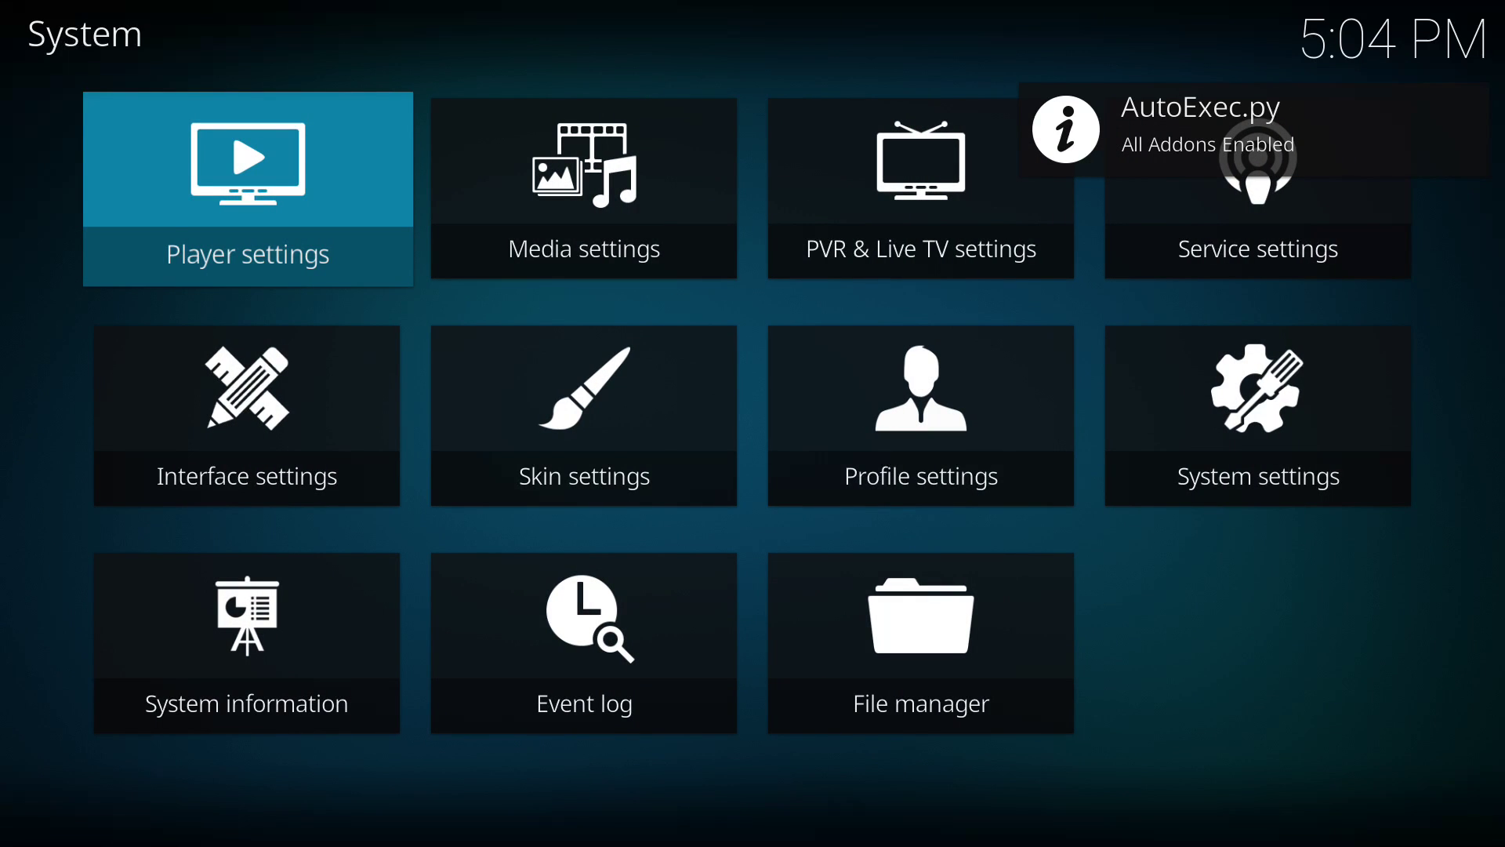
{"action": "key", "text": "Up"}
In Interface settings, pick the SchisM Anniversary Edition skin and answer Yes to Keep Skin.
{"action": "key", "text": "Down"}
{"action": "key", "text": "Down"}
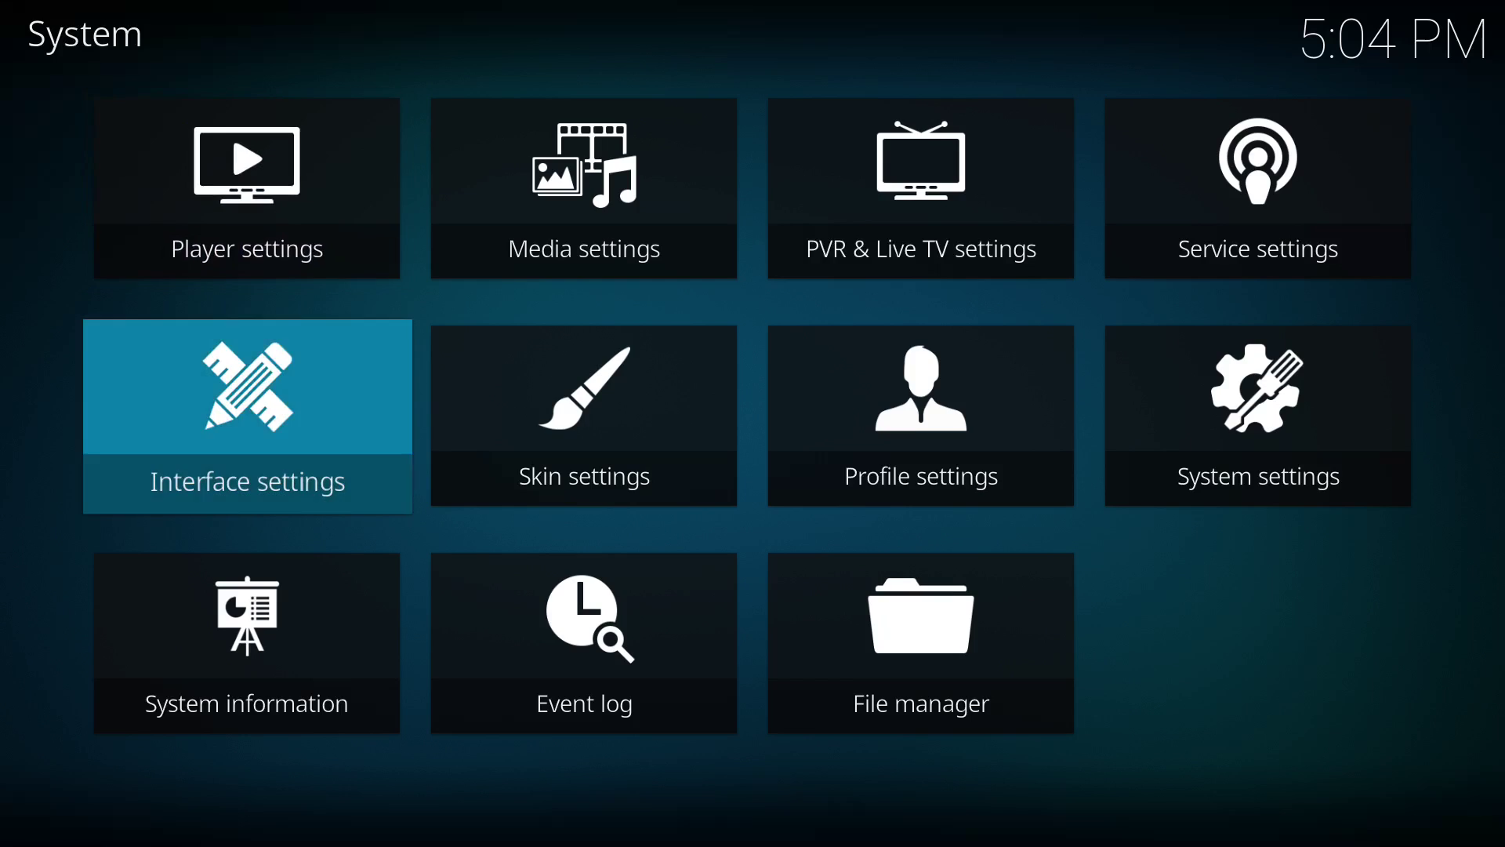
{"action": "key", "text": "Return"}
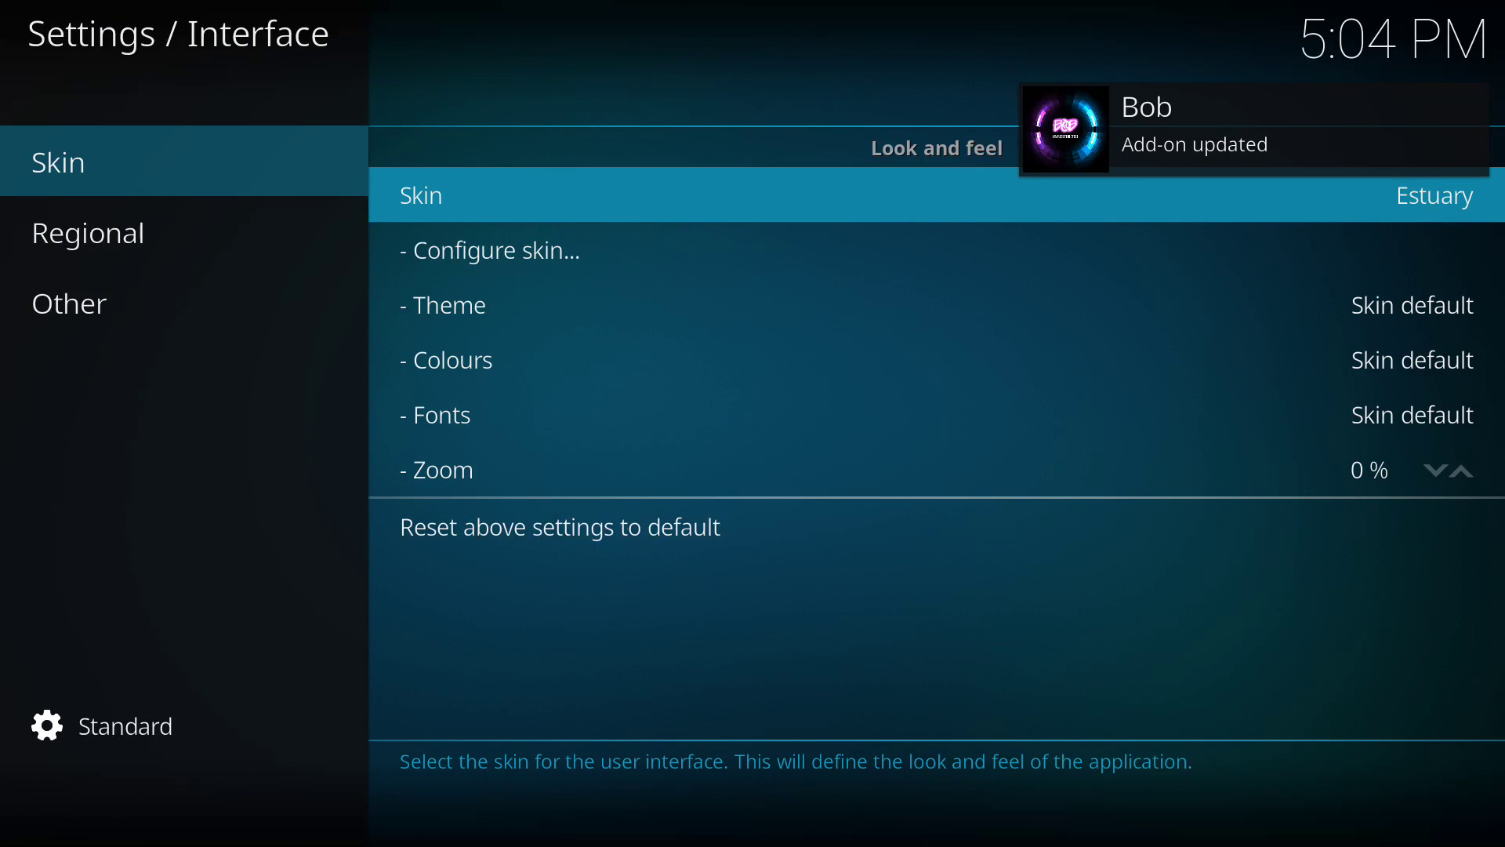
{"action": "key", "text": "Return"}
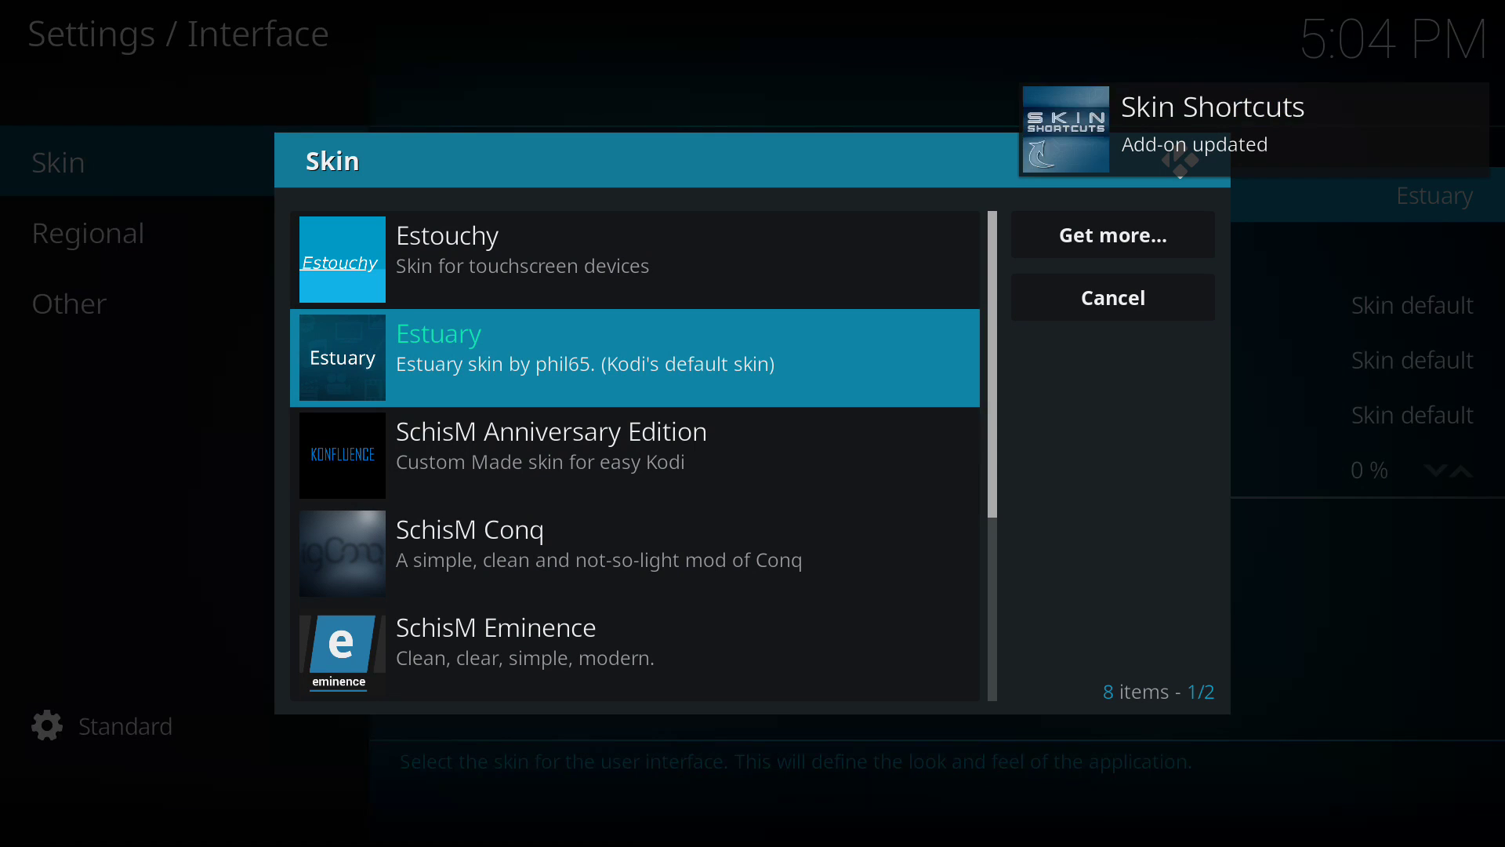
{"action": "key", "text": "Down"}
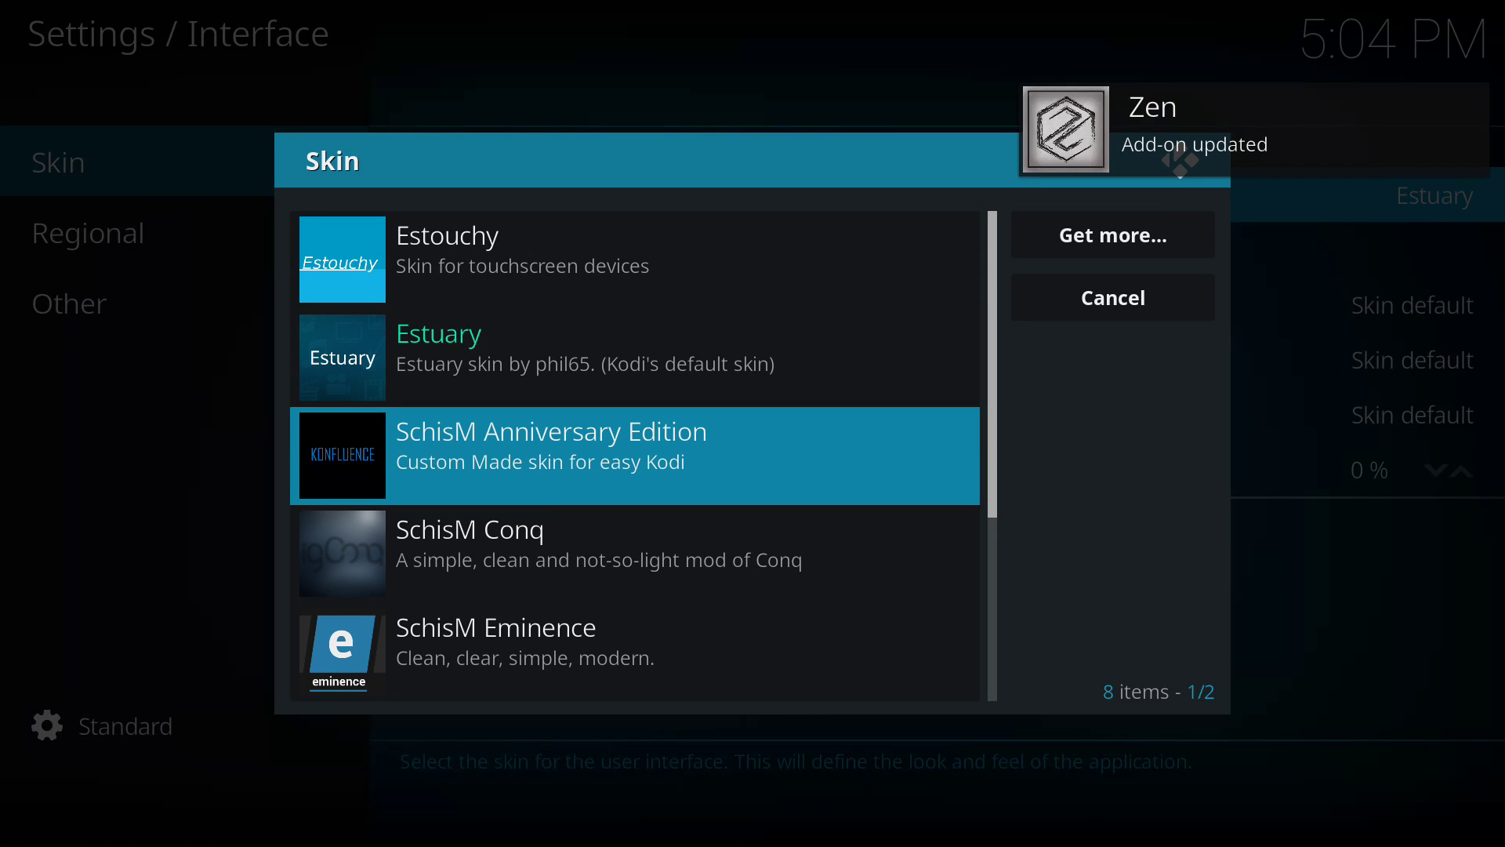
{"action": "key", "text": "Down"}
{"action": "key", "text": "Down"}
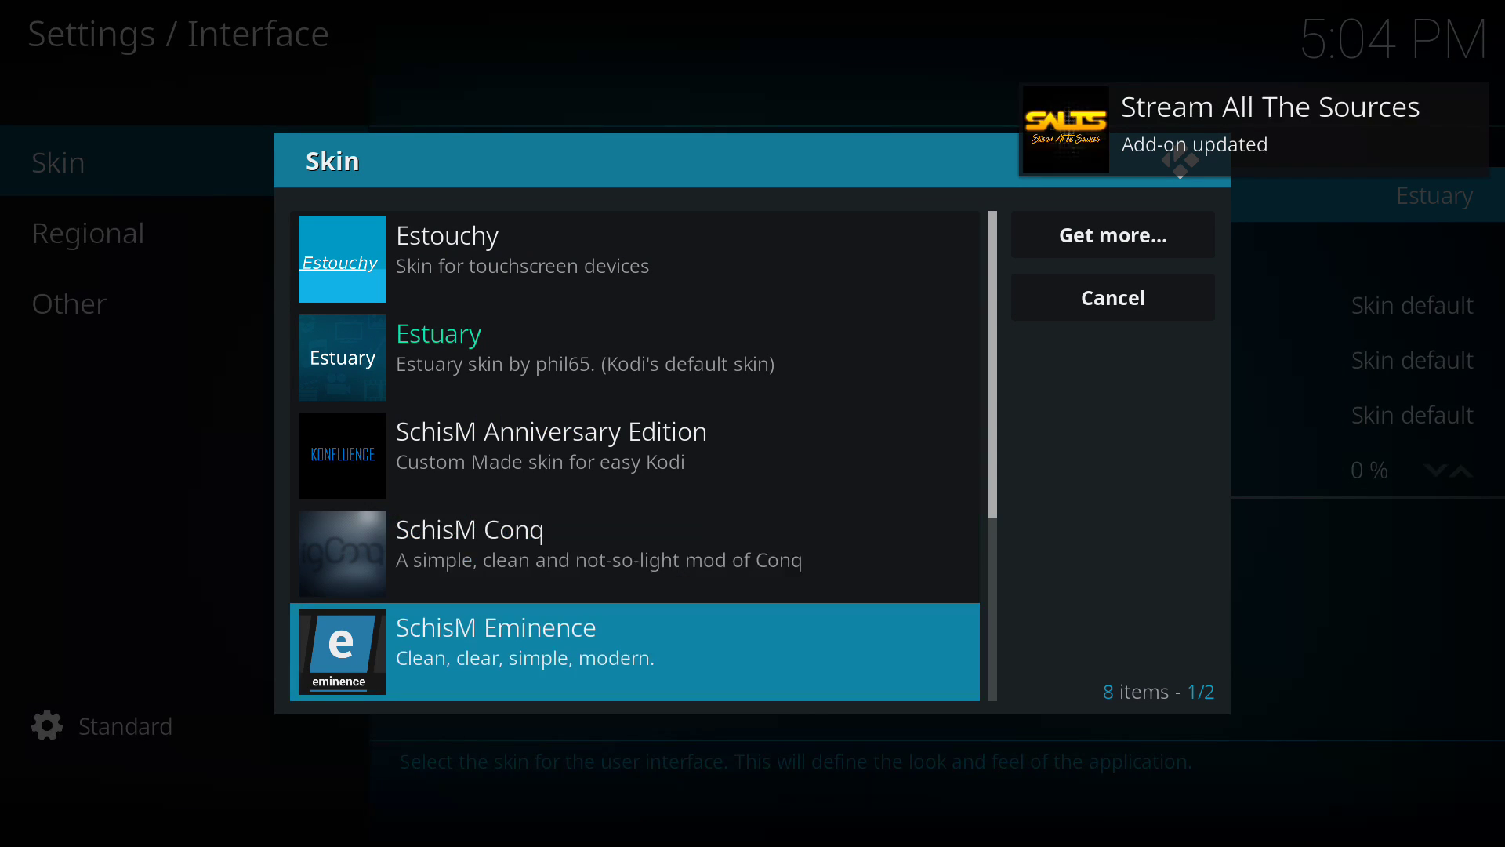
{"action": "key", "text": "Up"}
{"action": "key", "text": "Up"}
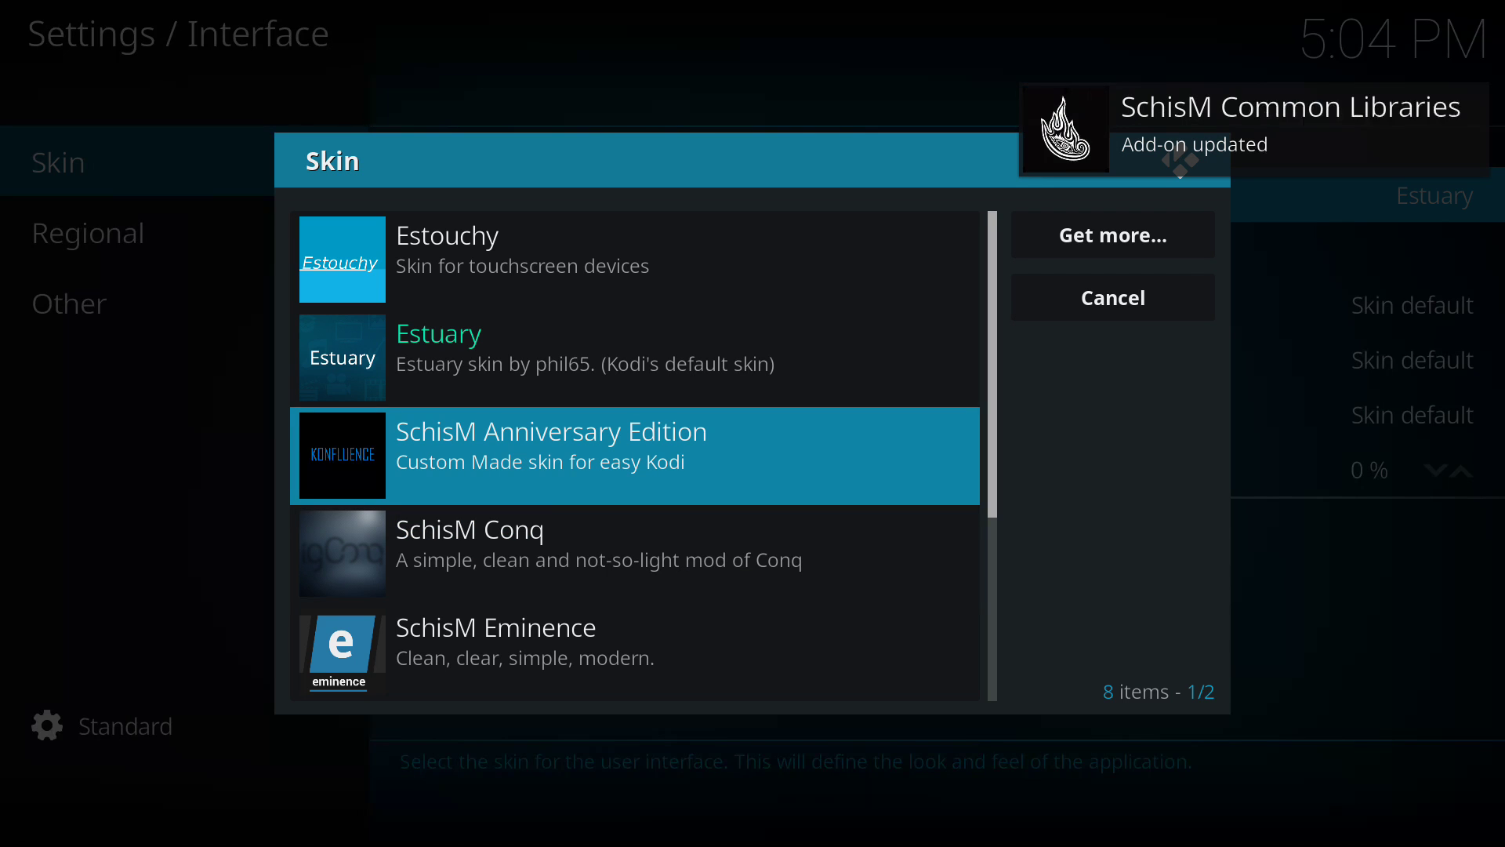
{"action": "key", "text": "Escape"}
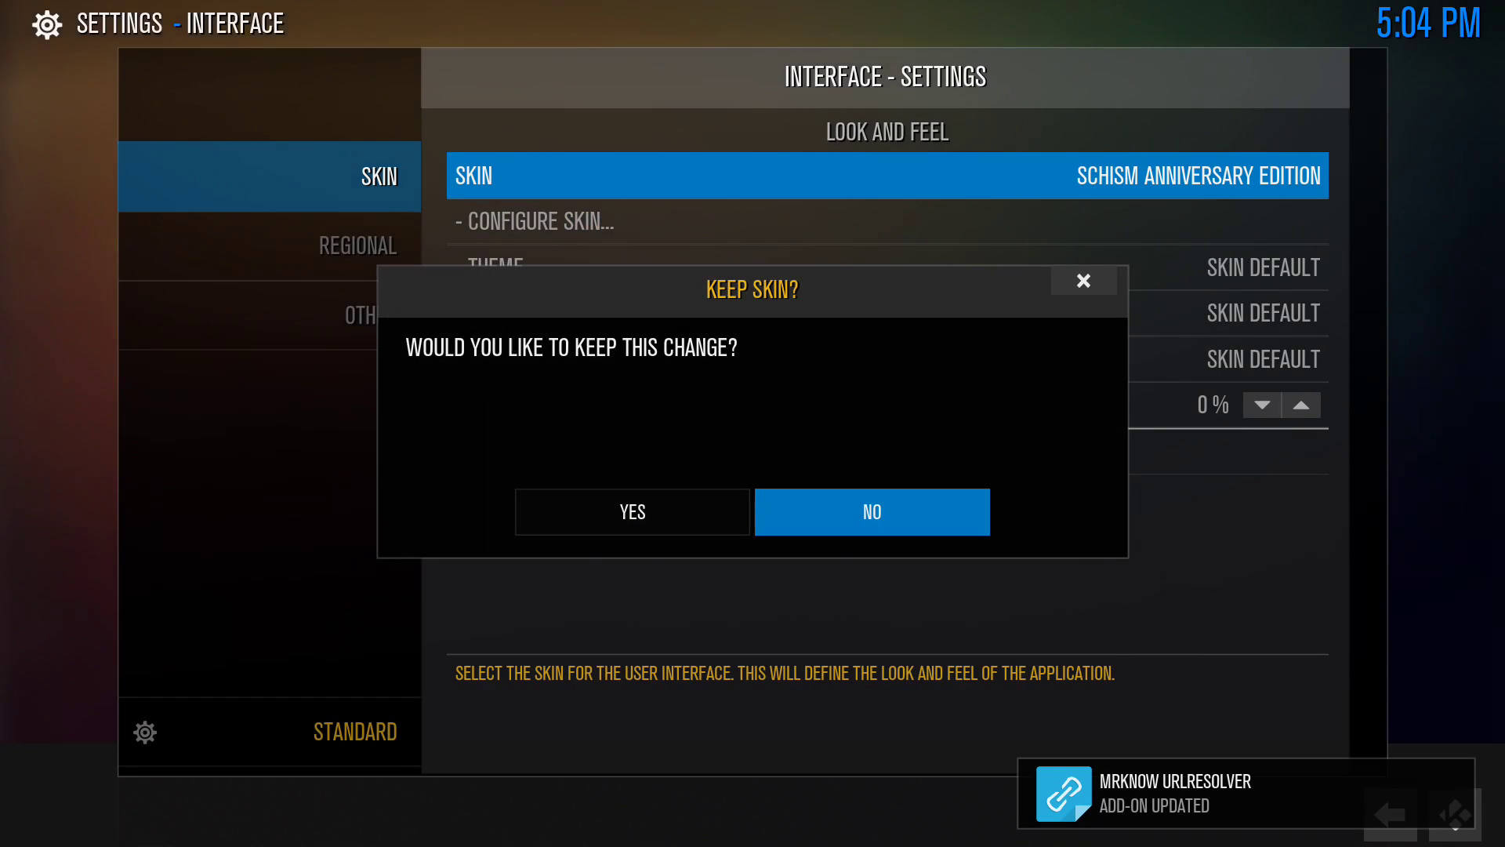
{"action": "key", "text": "Left"}
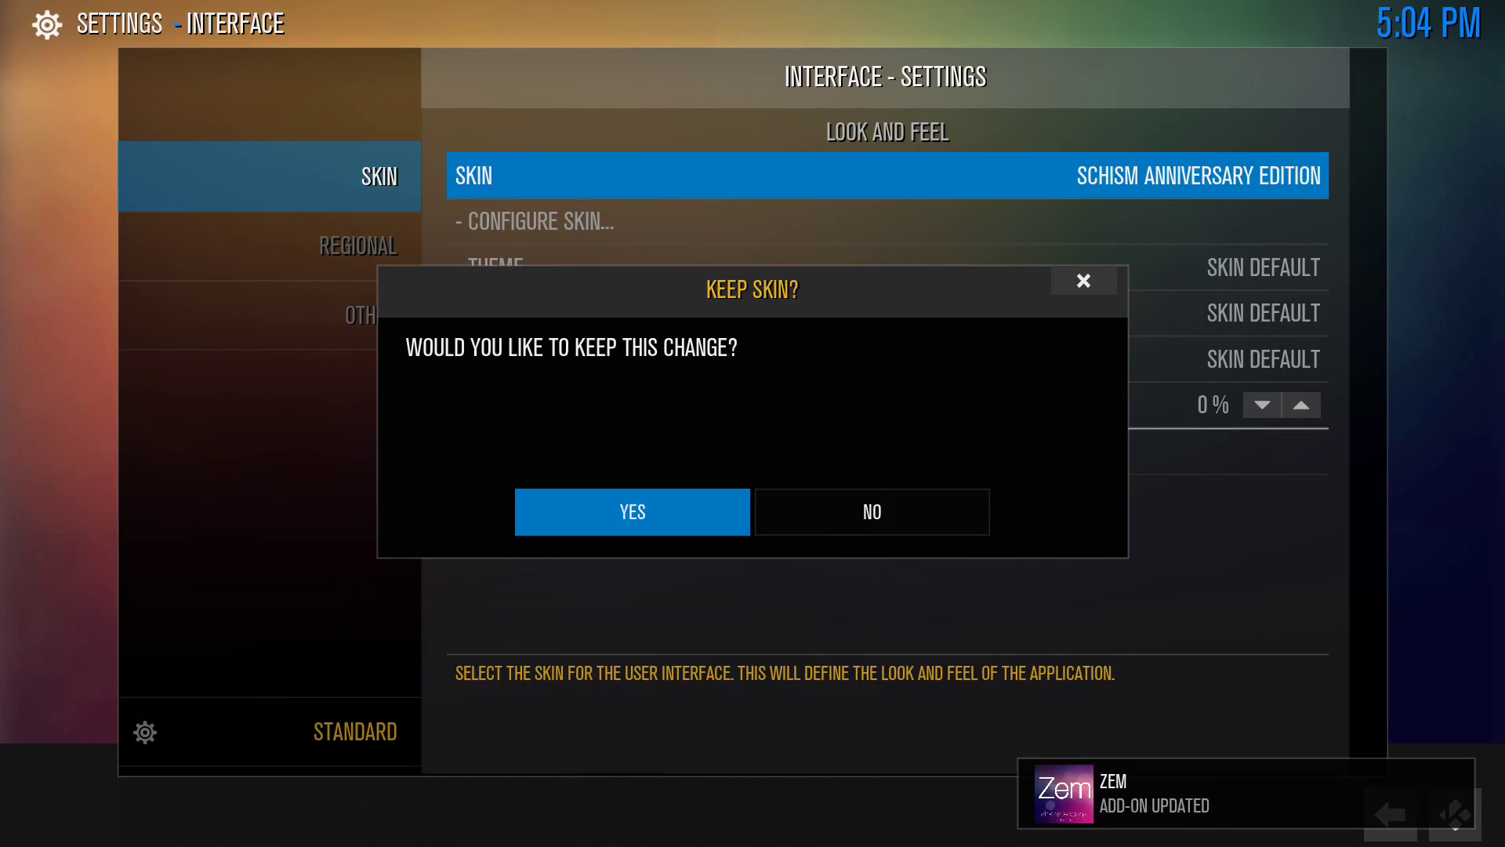
{"action": "key", "text": "Return"}
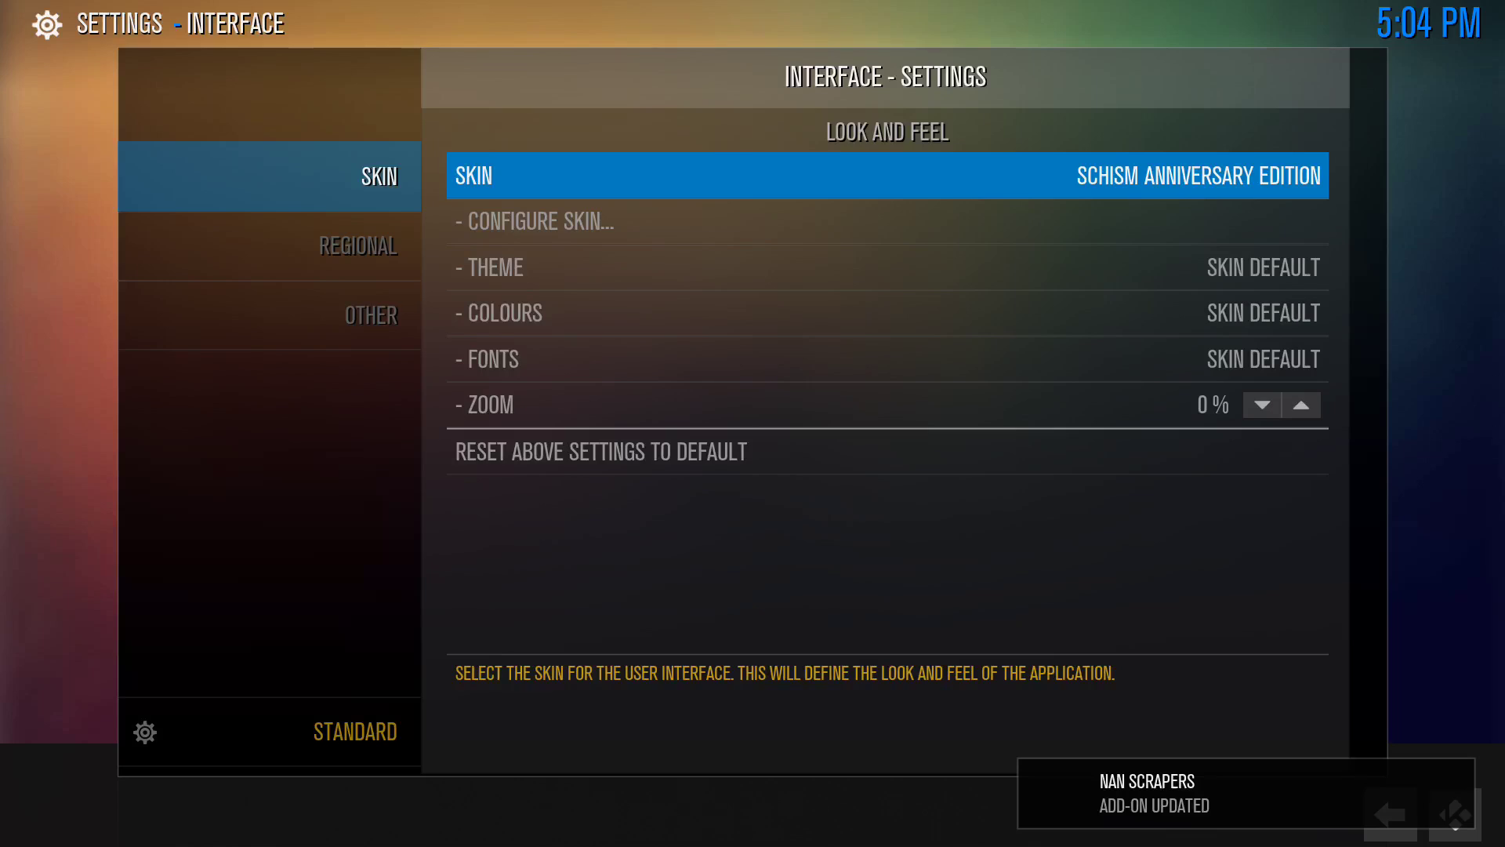
Exit Interface settings to the SchisM Anniversary Edition home screen and cycle left through its menu sections.
{"action": "key", "text": "Escape"}
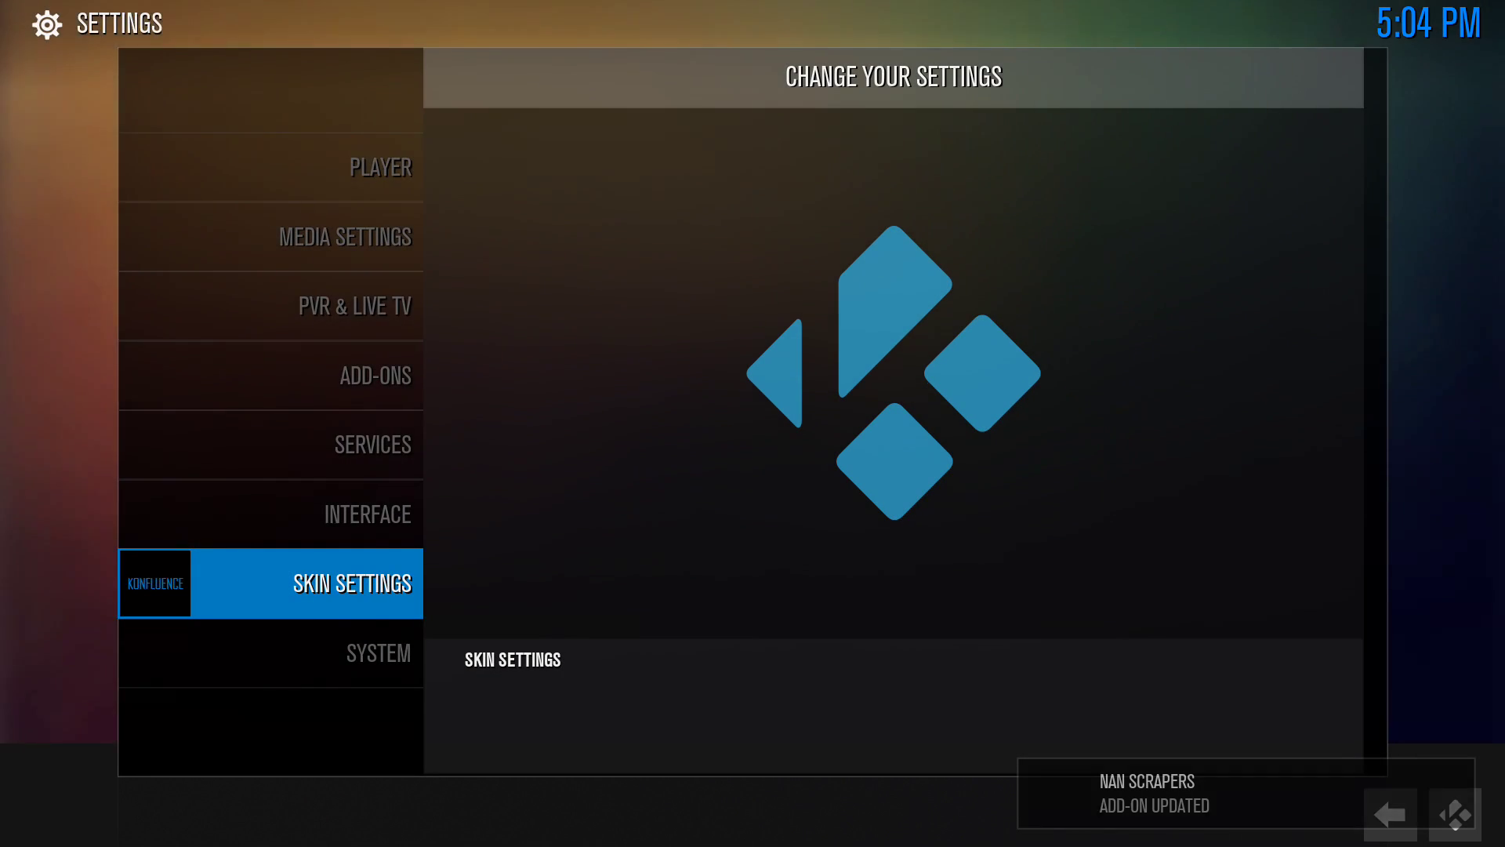
{"action": "key", "text": "Escape"}
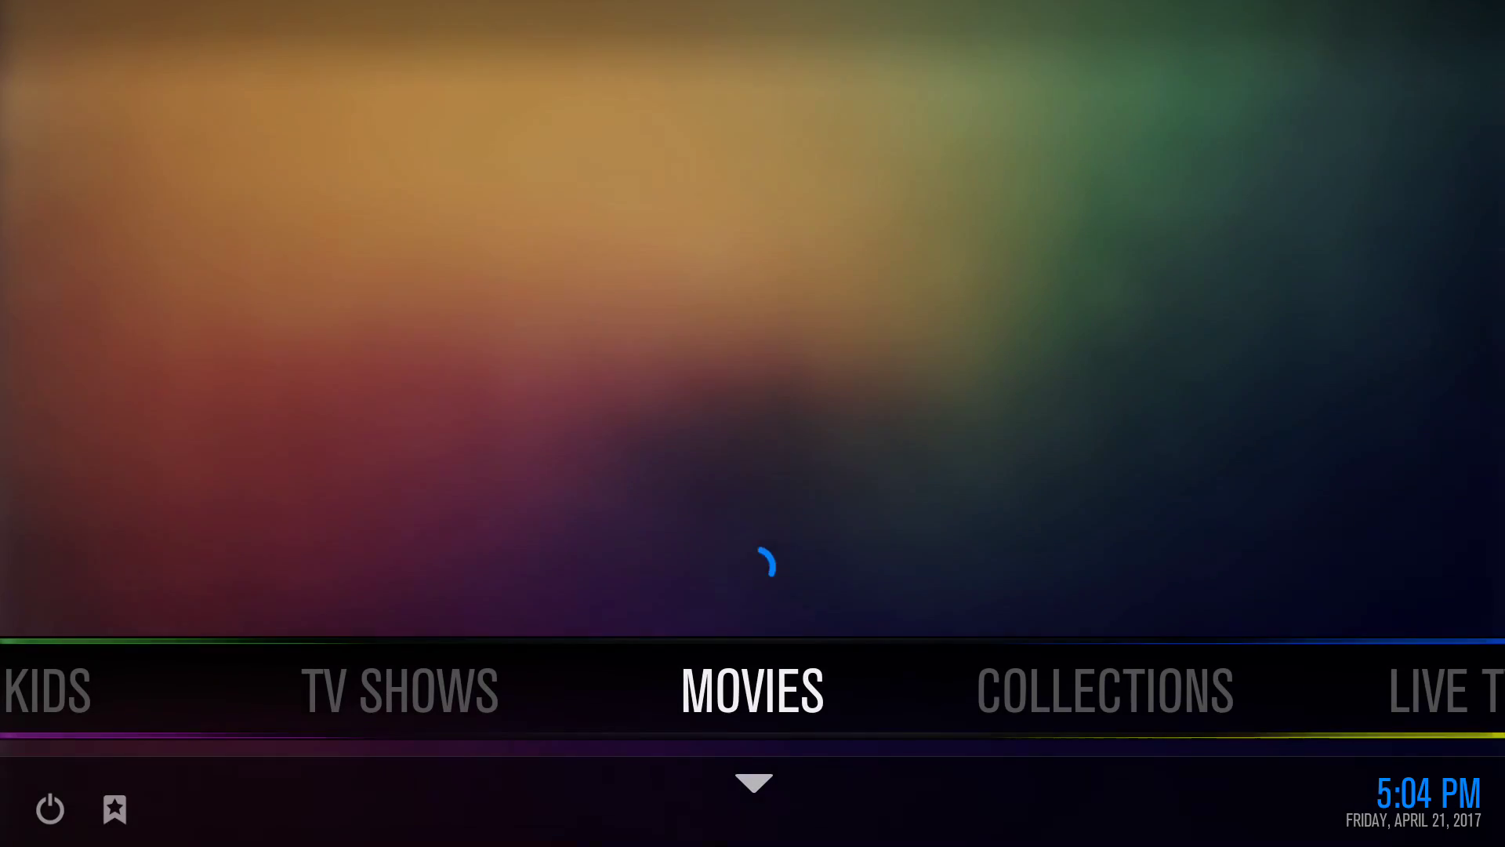
{"action": "key", "text": "Left"}
{"action": "key", "text": "Left"}
{"action": "key", "text": "Left"}
{"action": "key", "text": "Left"}
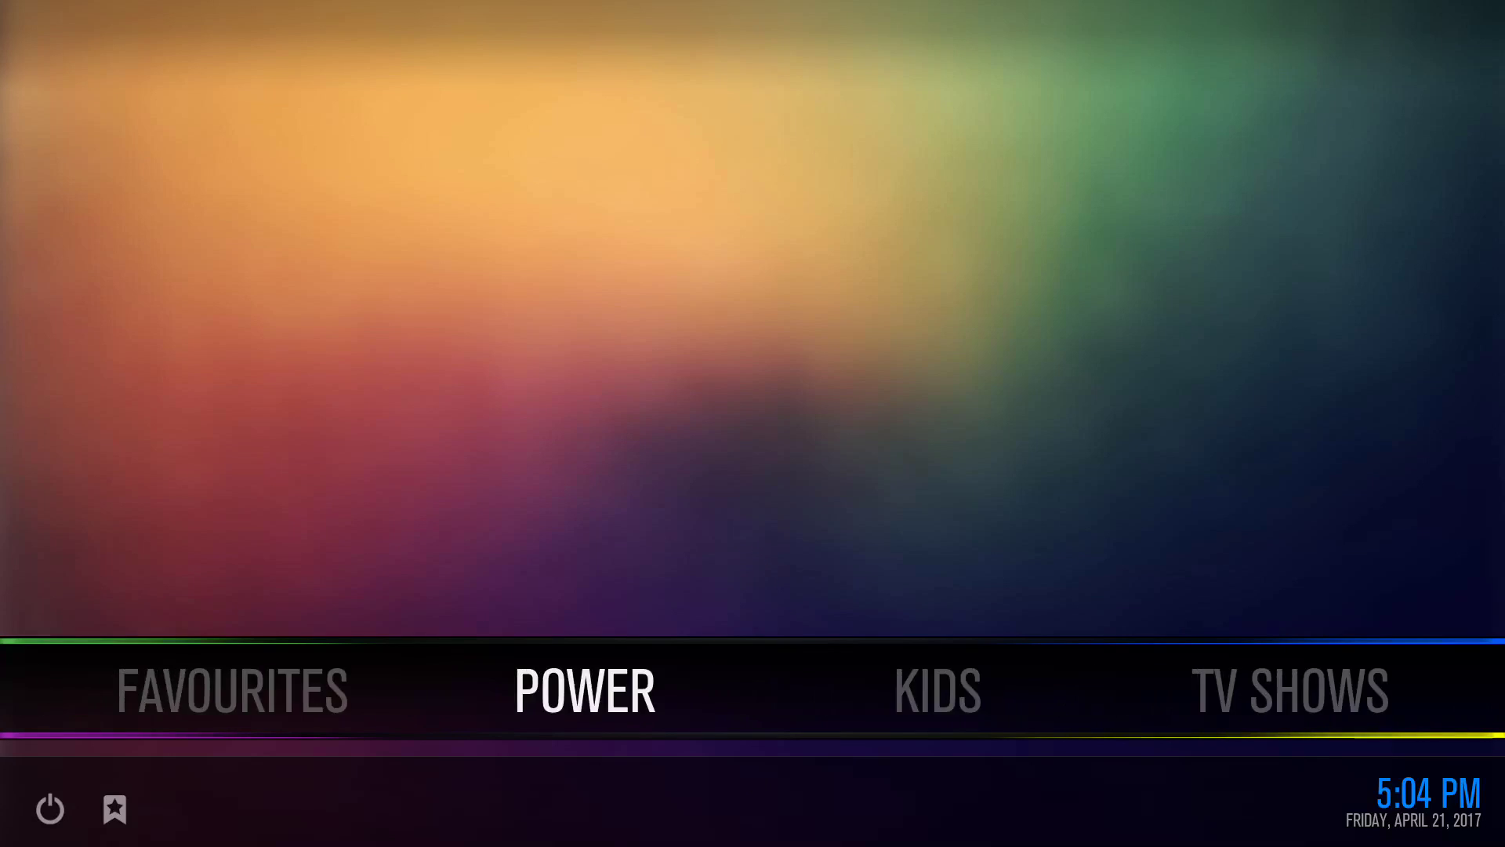
{"action": "key", "text": "Left"}
{"action": "key", "text": "Left"}
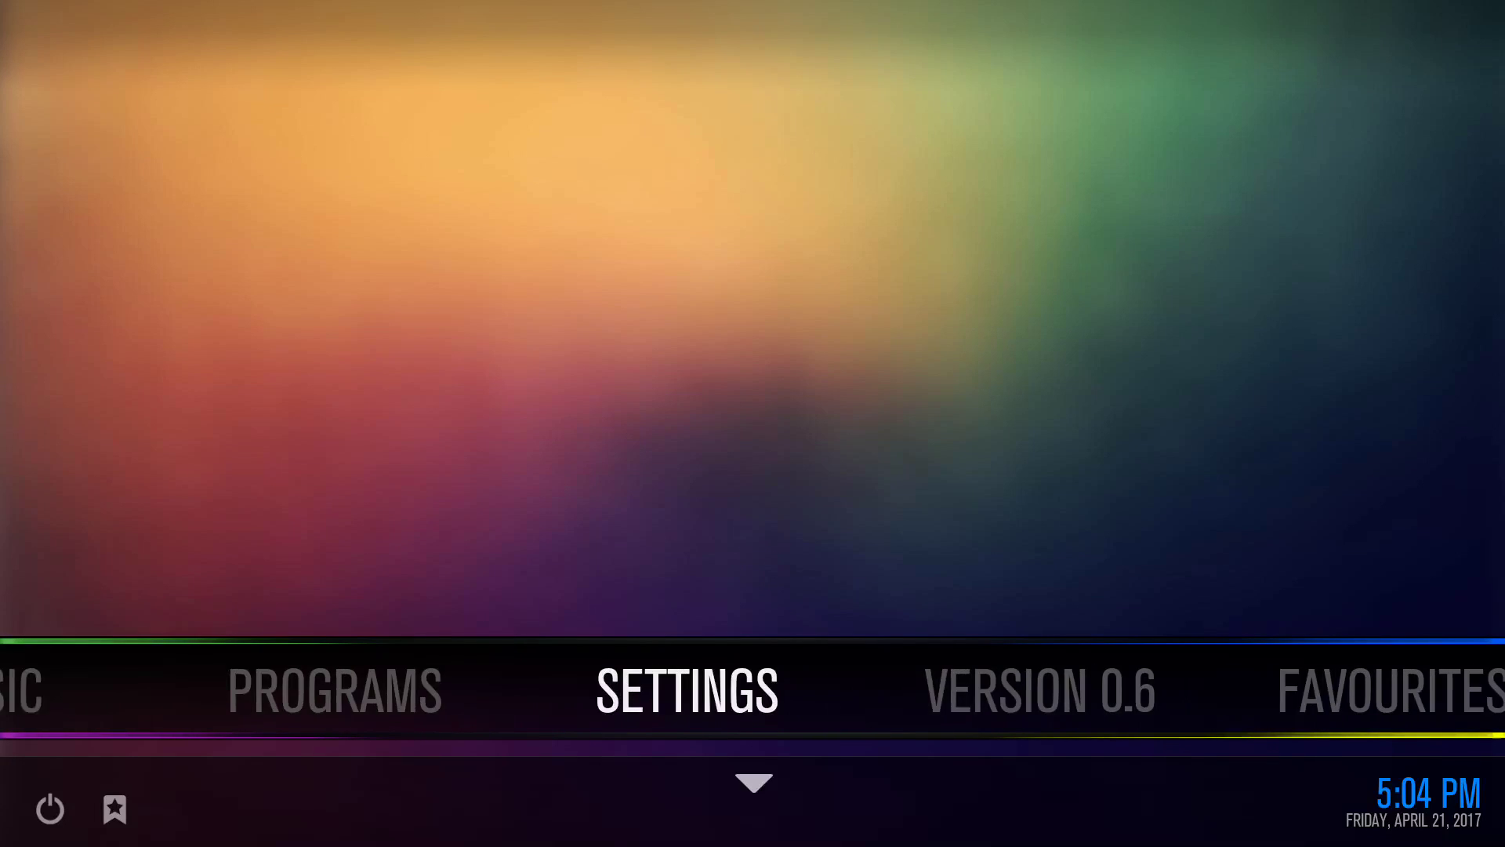
{"action": "key", "text": "Left"}
{"action": "key", "text": "Left"}
{"action": "key", "text": "Left"}
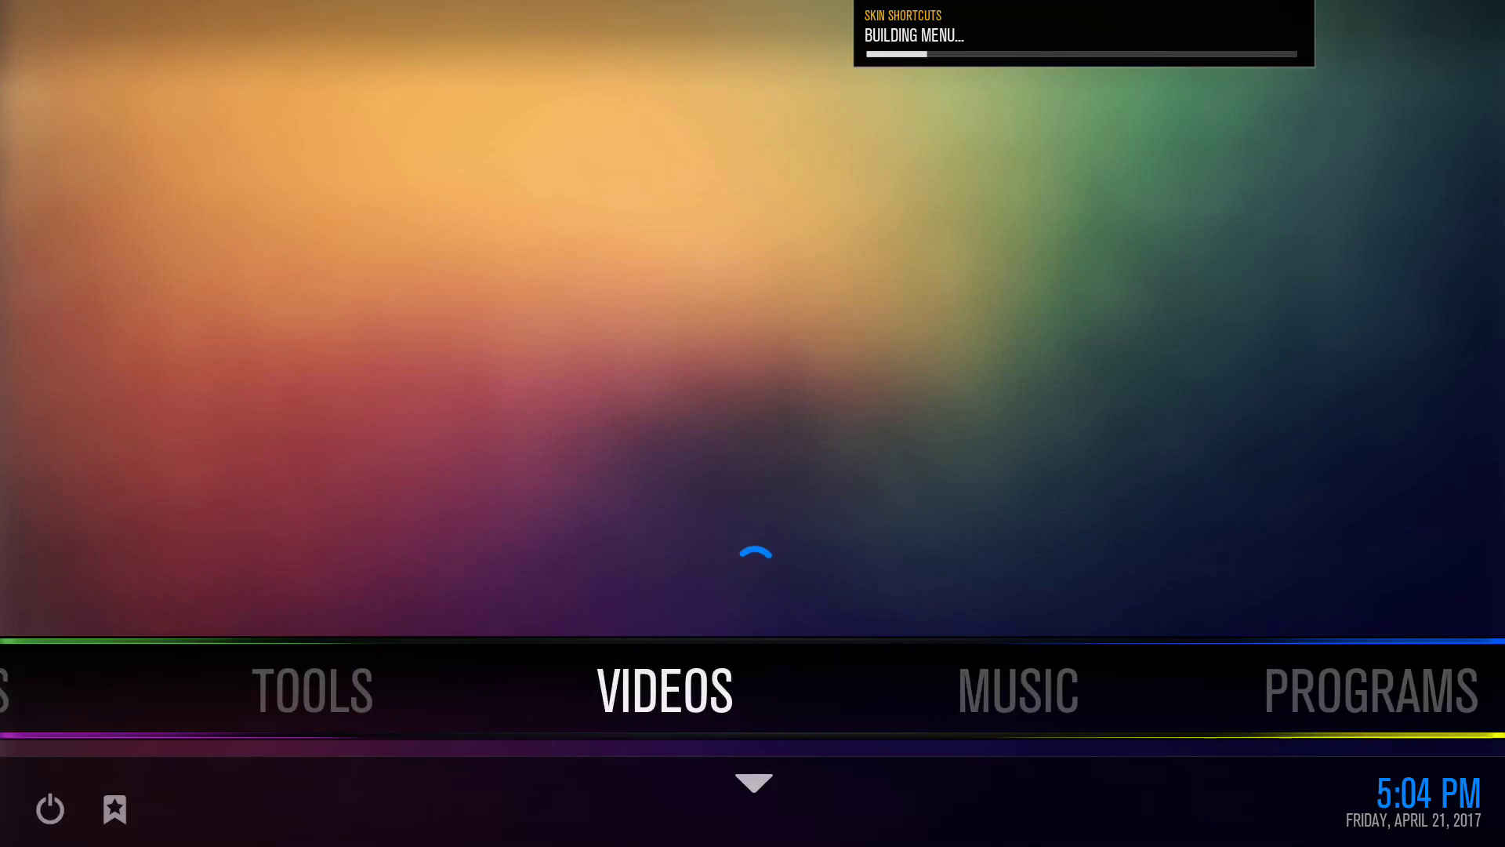
{"action": "key", "text": "Left"}
{"action": "key", "text": "Left"}
{"action": "key", "text": "Left"}
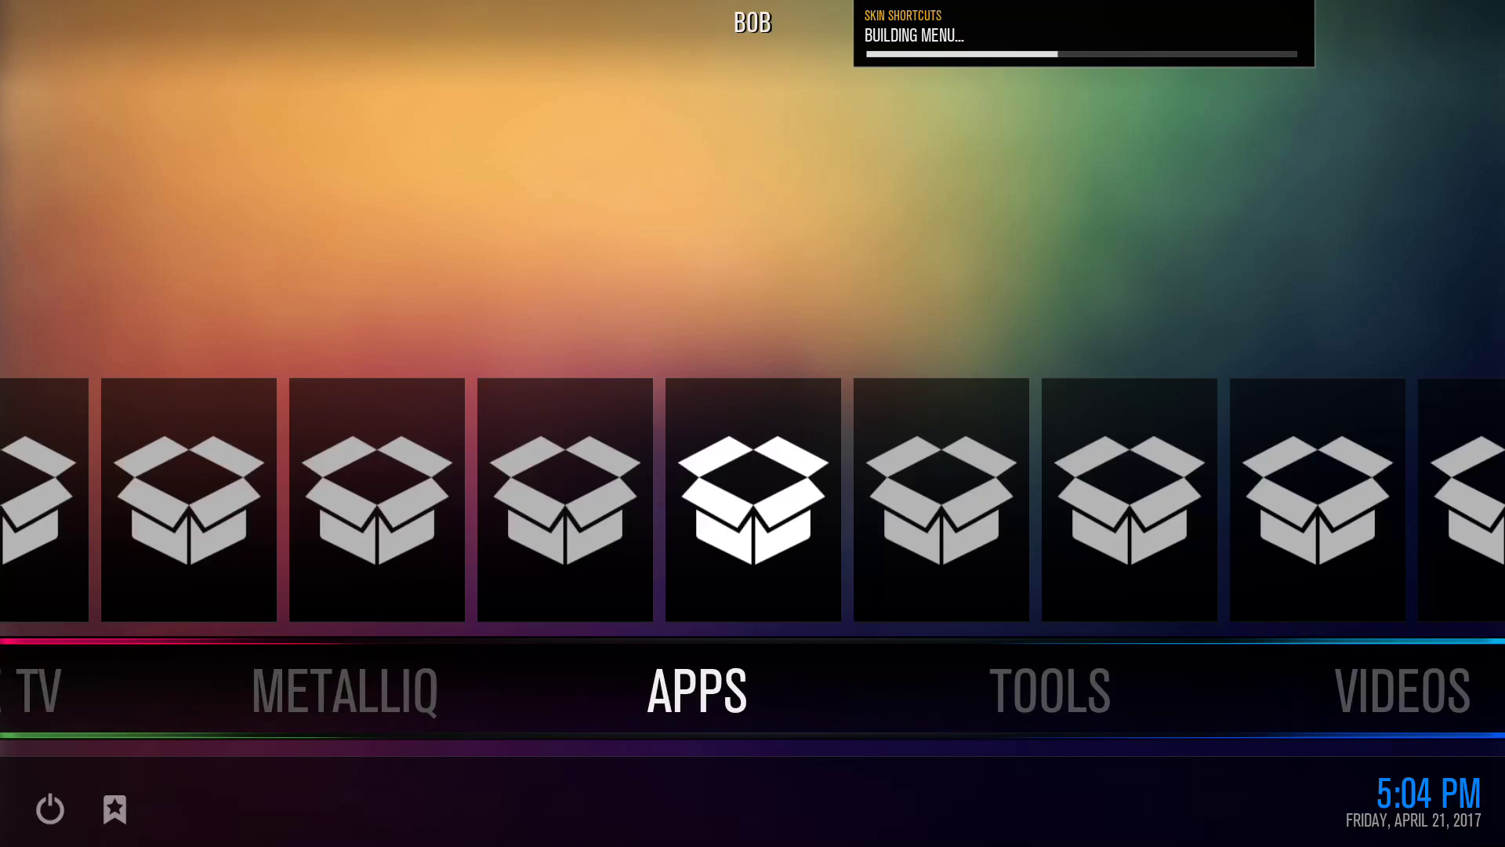
{"action": "key", "text": "Left"}
{"action": "key", "text": "Left"}
{"action": "key", "text": "Left"}
{"action": "key", "text": "Left"}
{"action": "key", "text": "Left"}
{"action": "key", "text": "Left"}
{"action": "key", "text": "Left"}
{"action": "key", "text": "Left"}
{"action": "key", "text": "Left"}
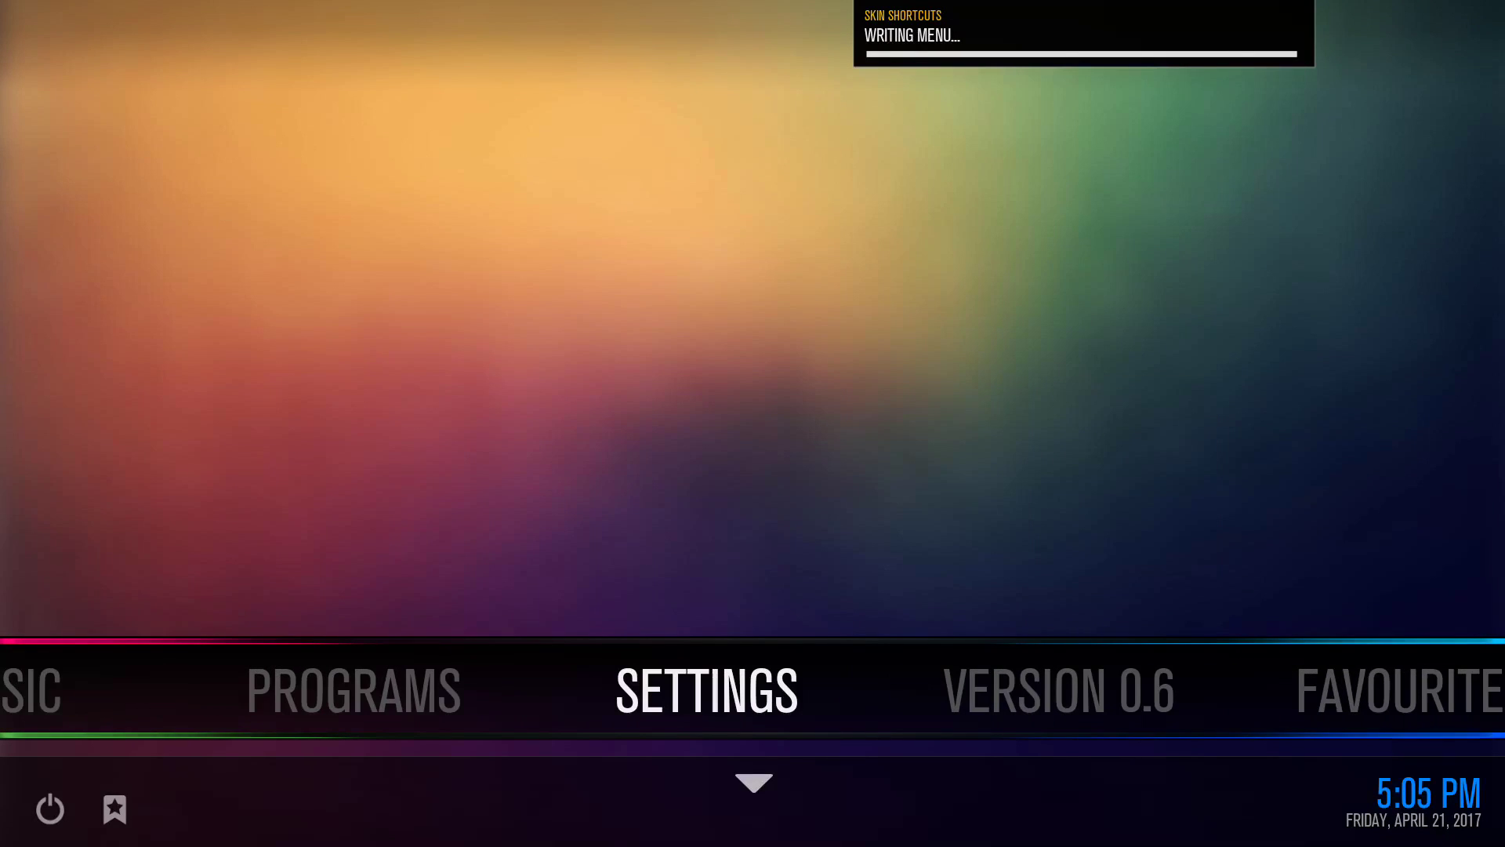
{"action": "key", "text": "Left"}
{"action": "key", "text": "Left"}
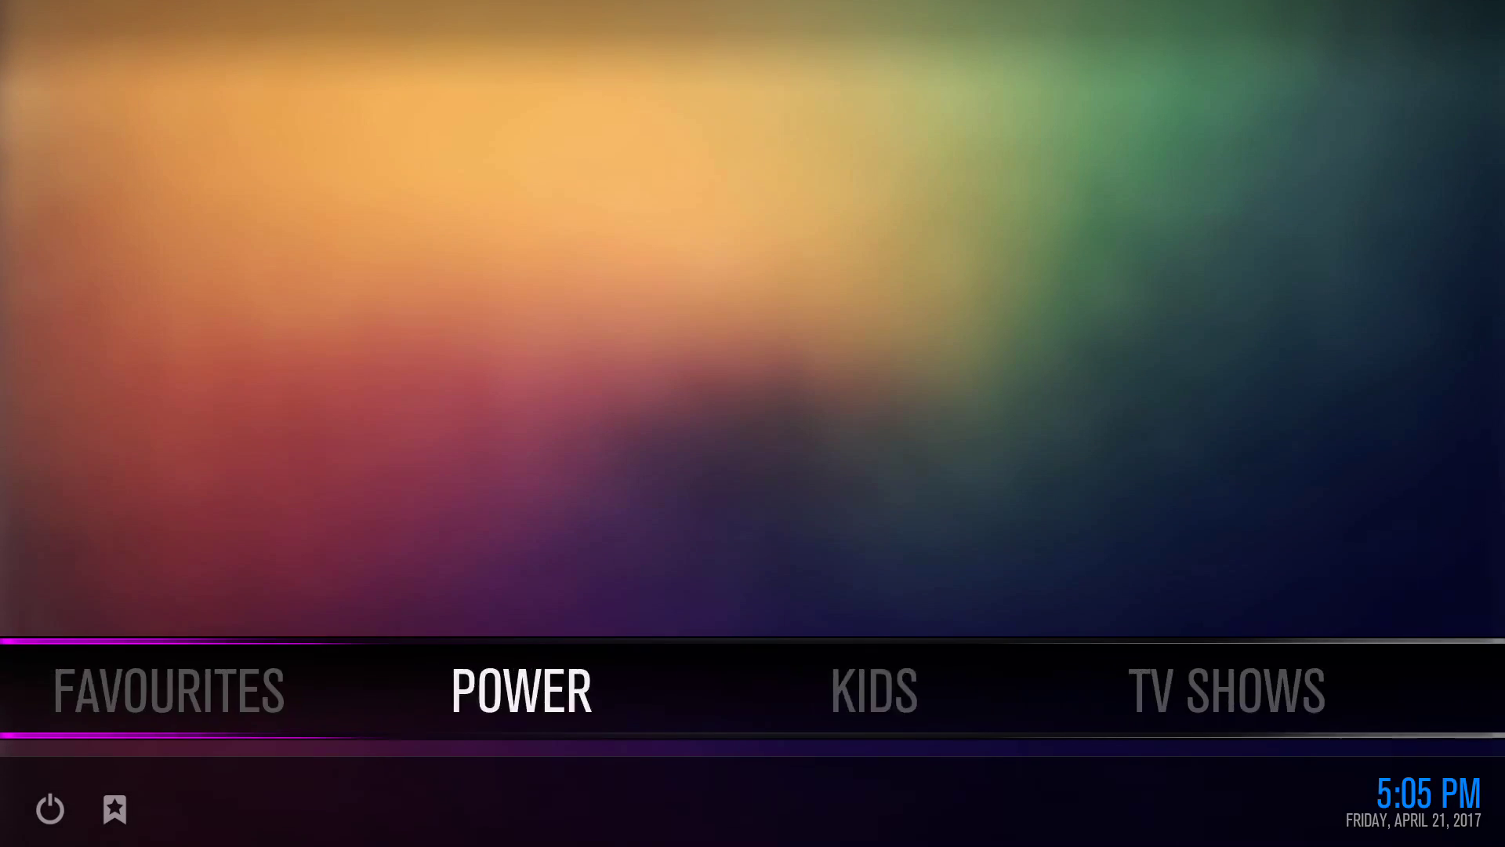